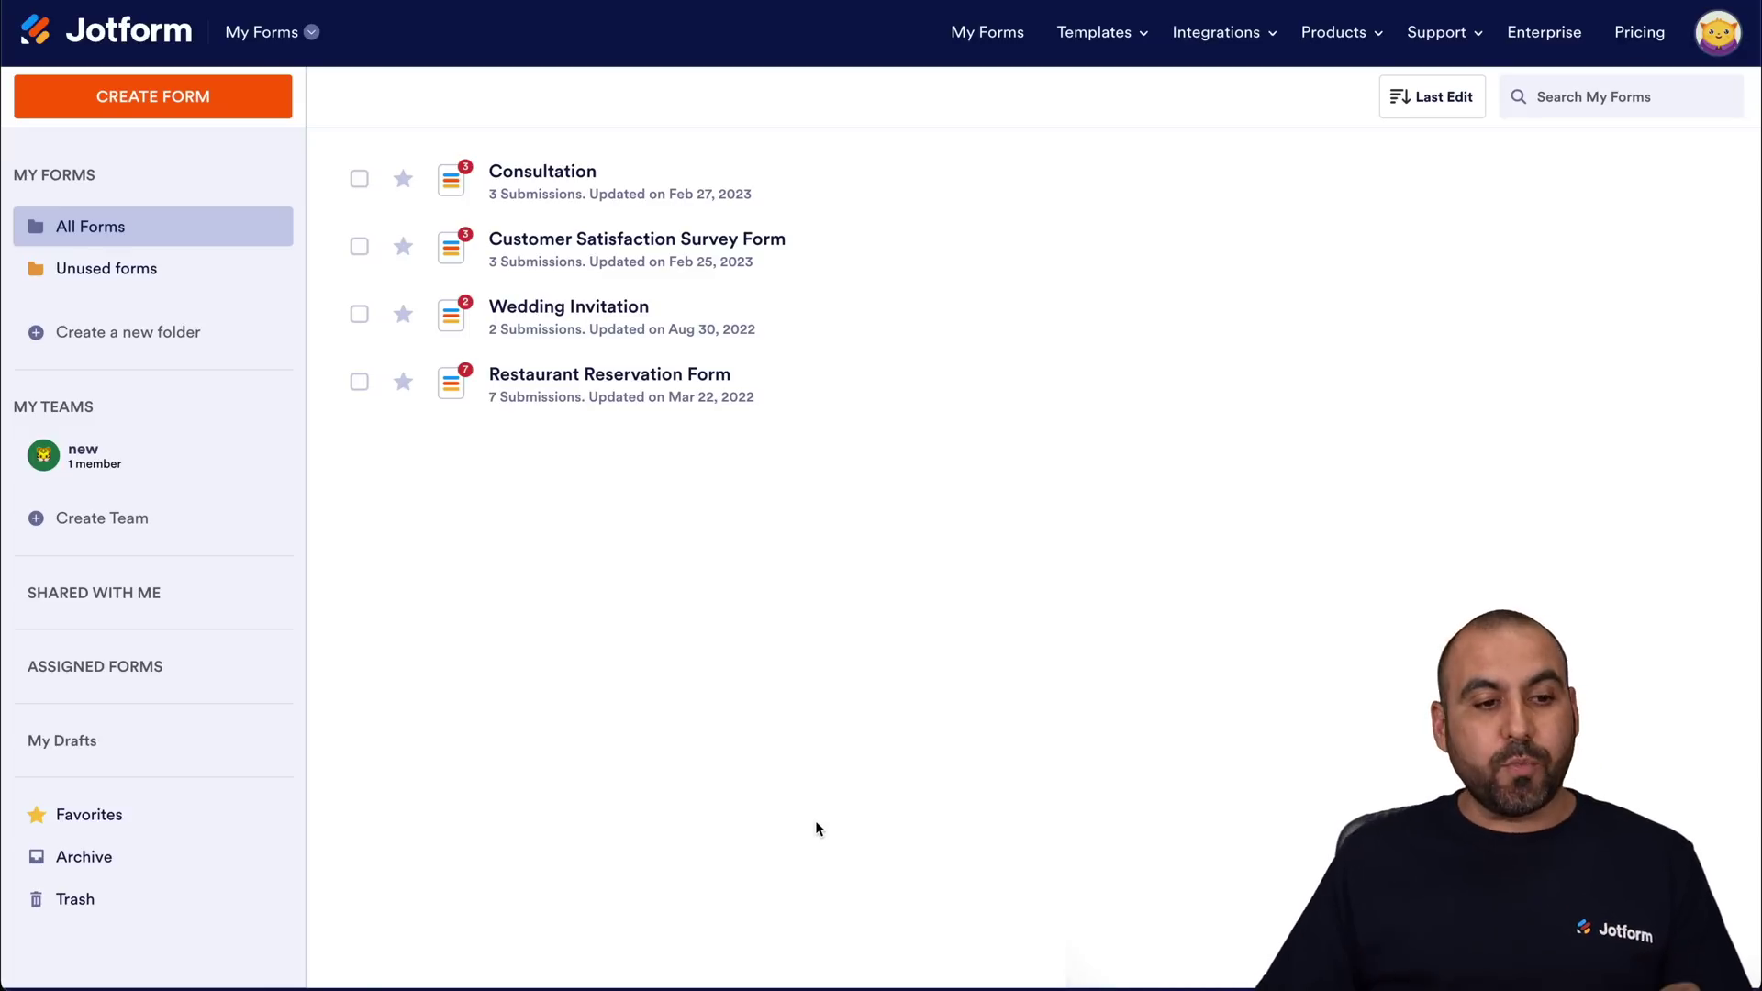
Step: Create a new blank form from scratch using the Classic Form layout
{"action": "left_click", "coordinate": [191, 112]}
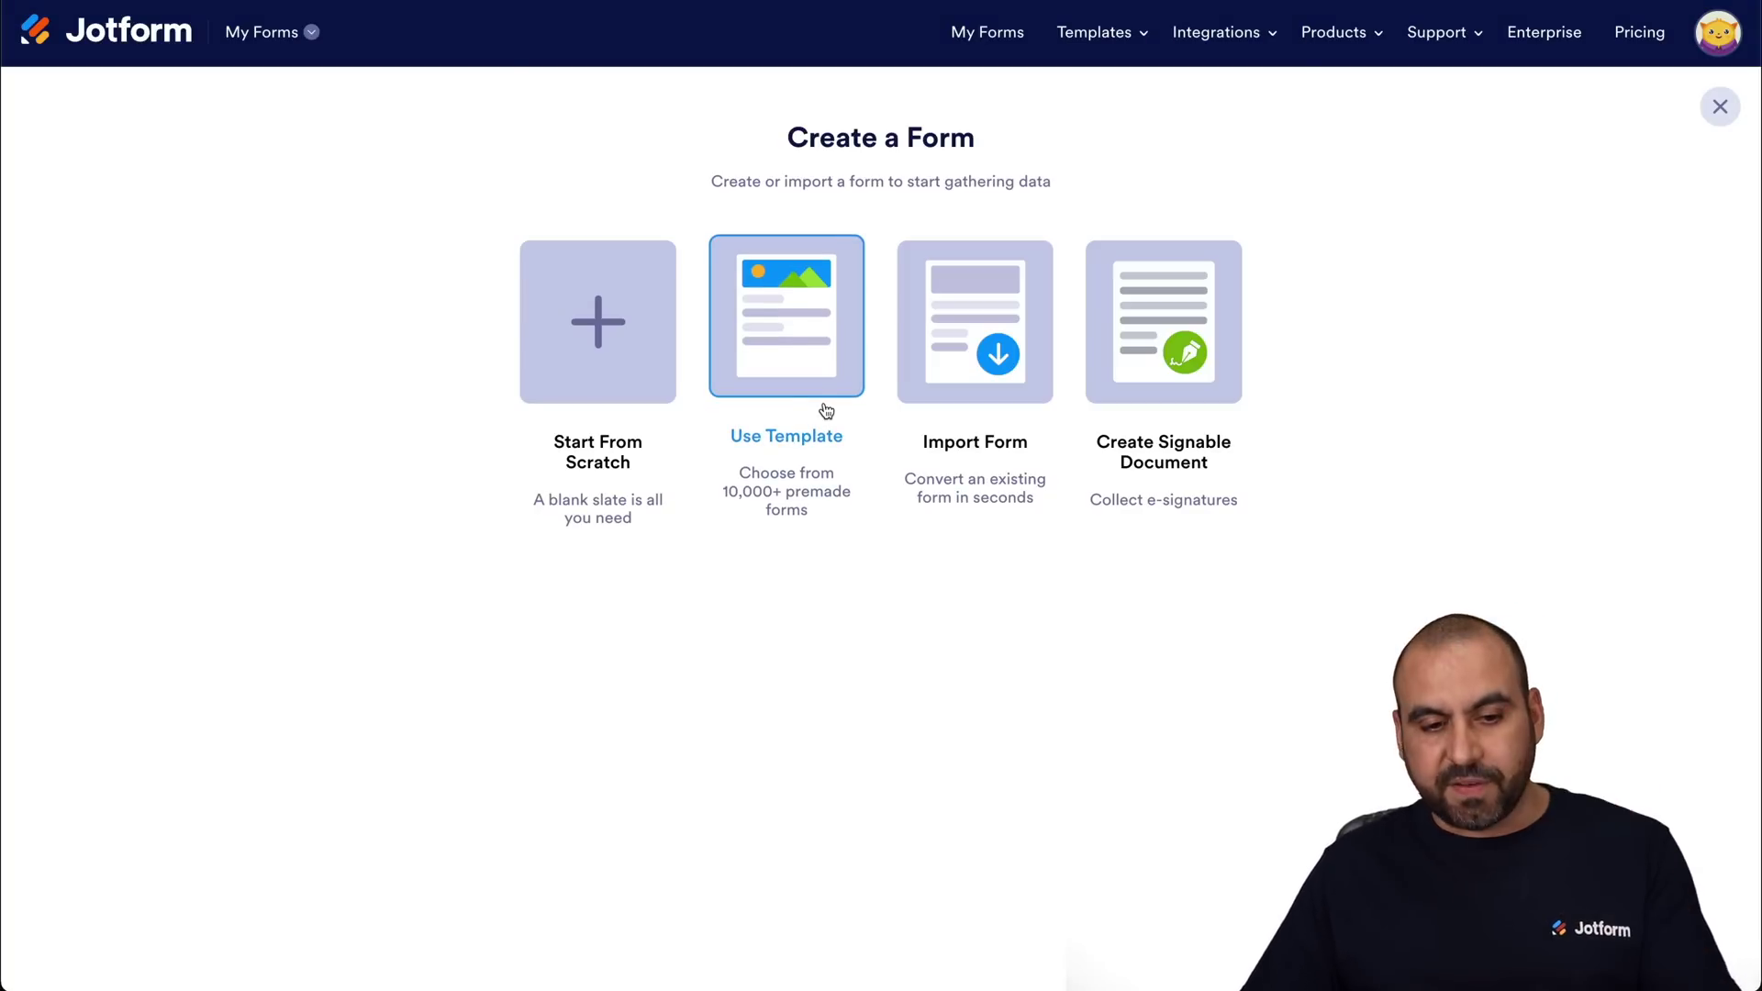
{"action": "left_click", "coordinate": [639, 373]}
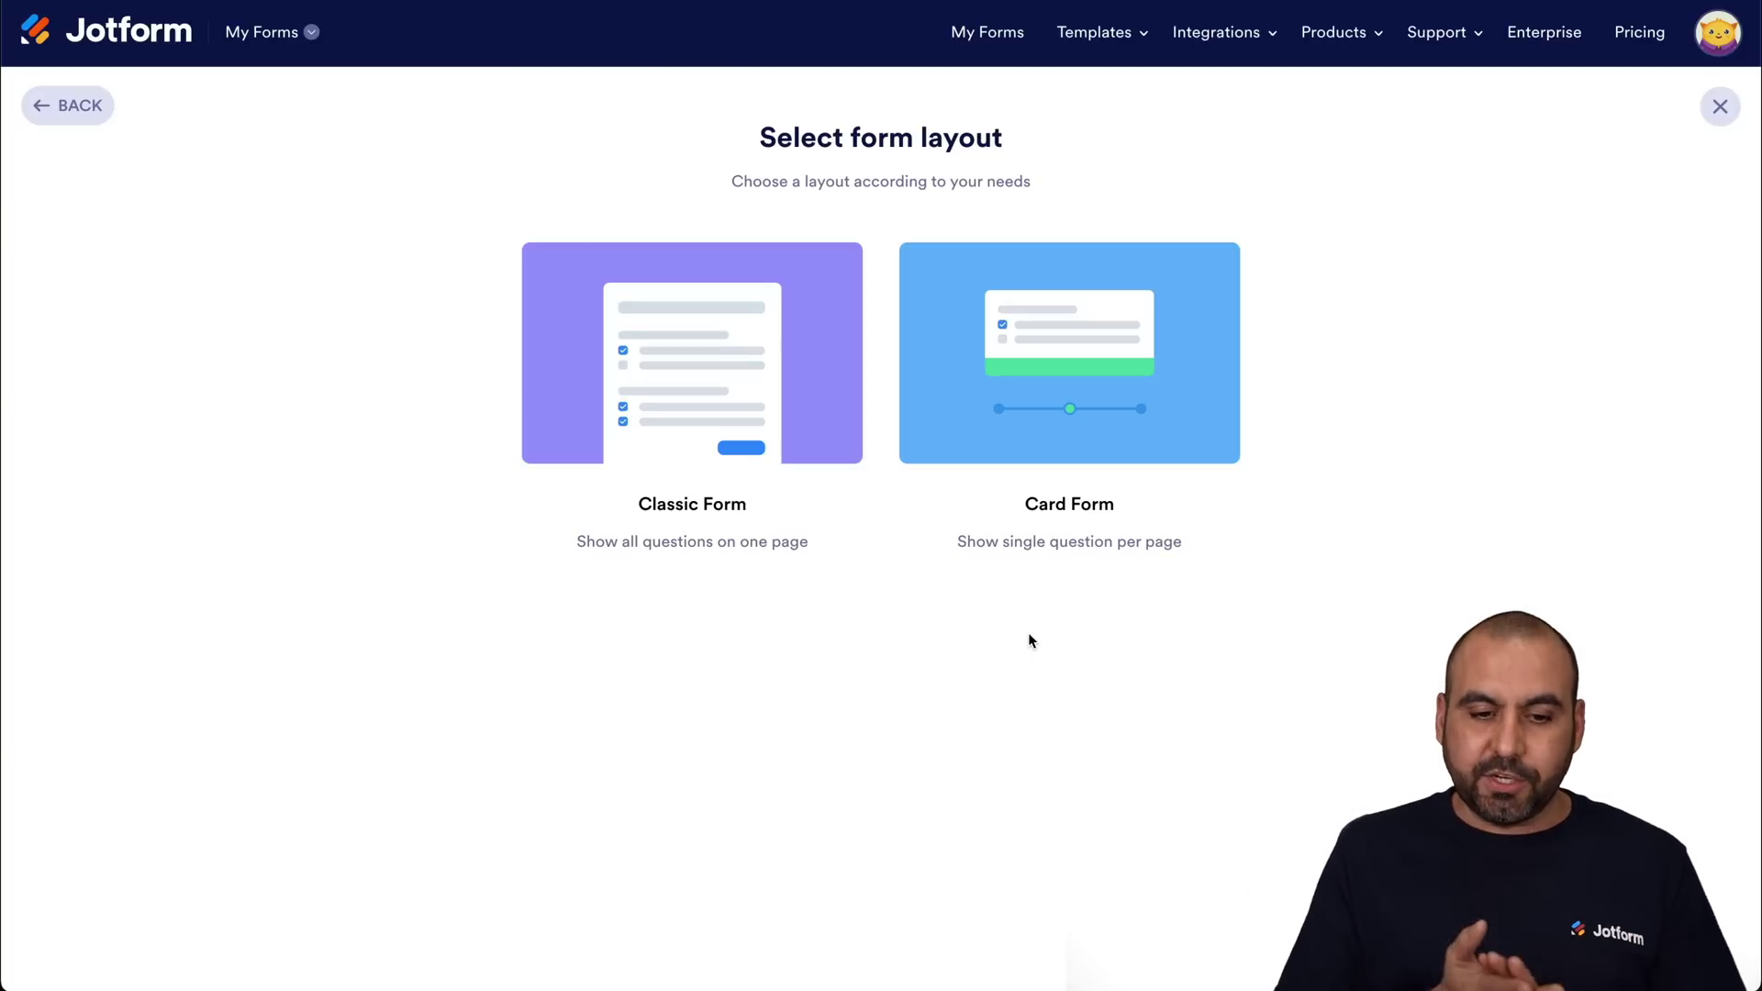
{"action": "left_click", "coordinate": [684, 358]}
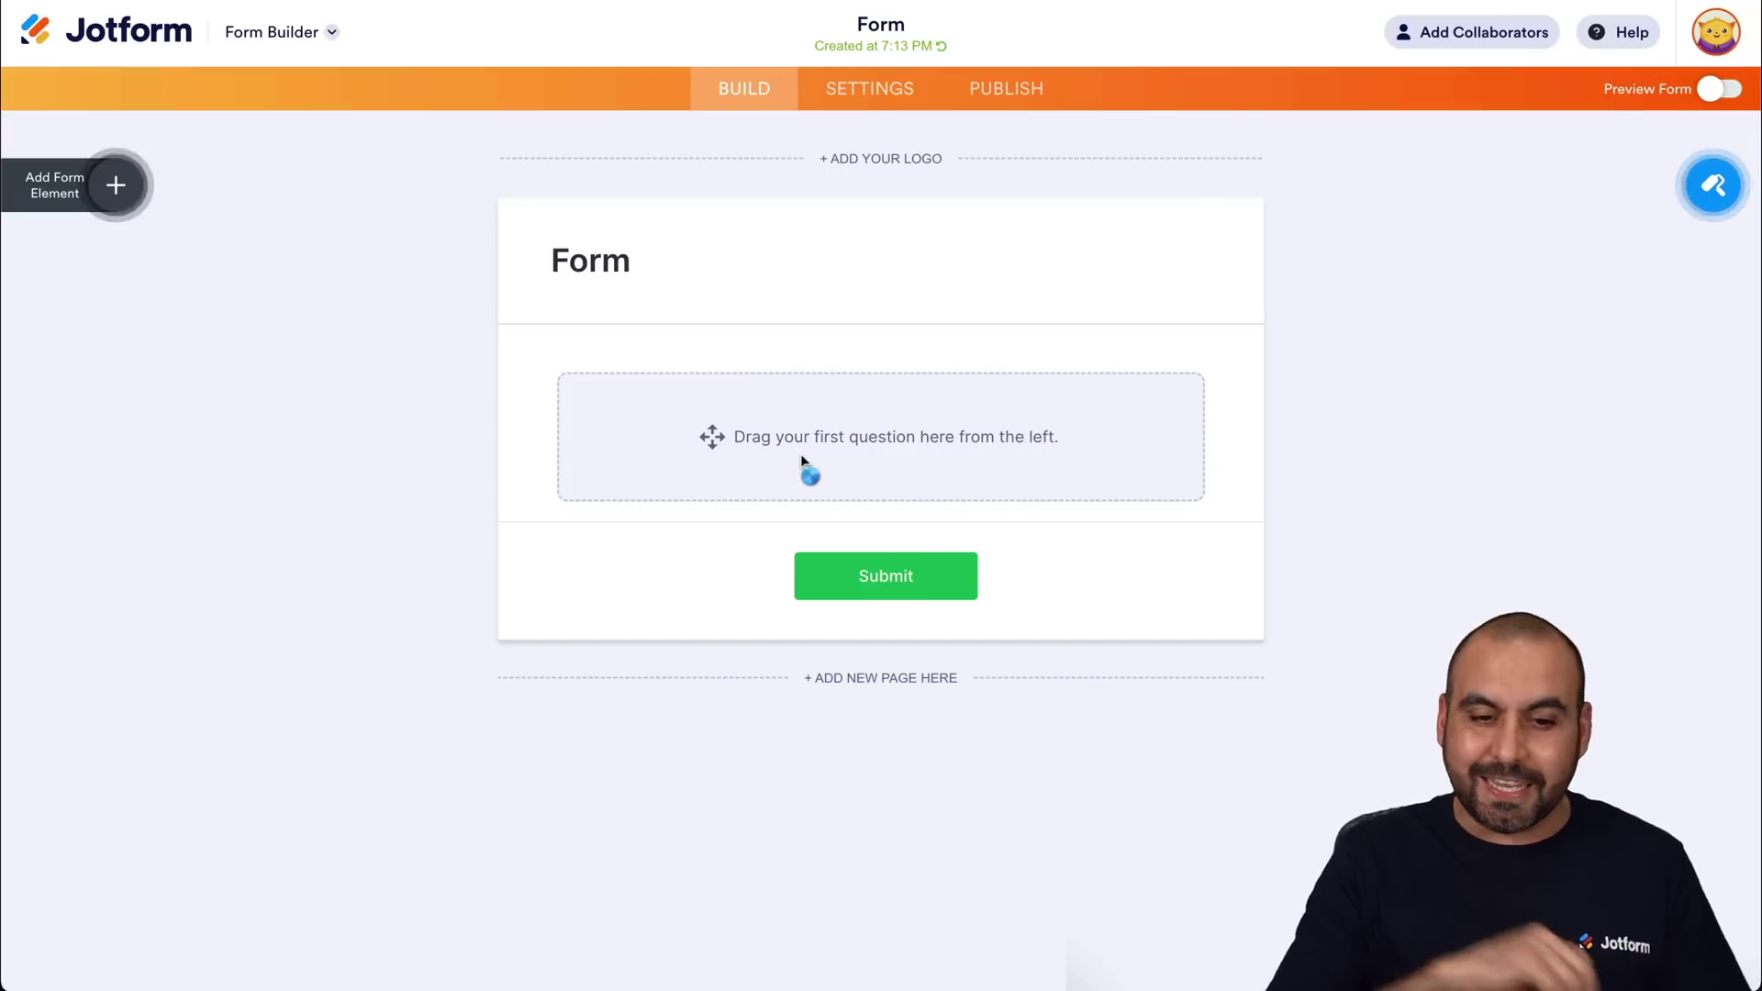
Step: Add Full Name, Email and Phone Number fields, with Phone placed between Name and Email
{"action": "left_click", "coordinate": [115, 184]}
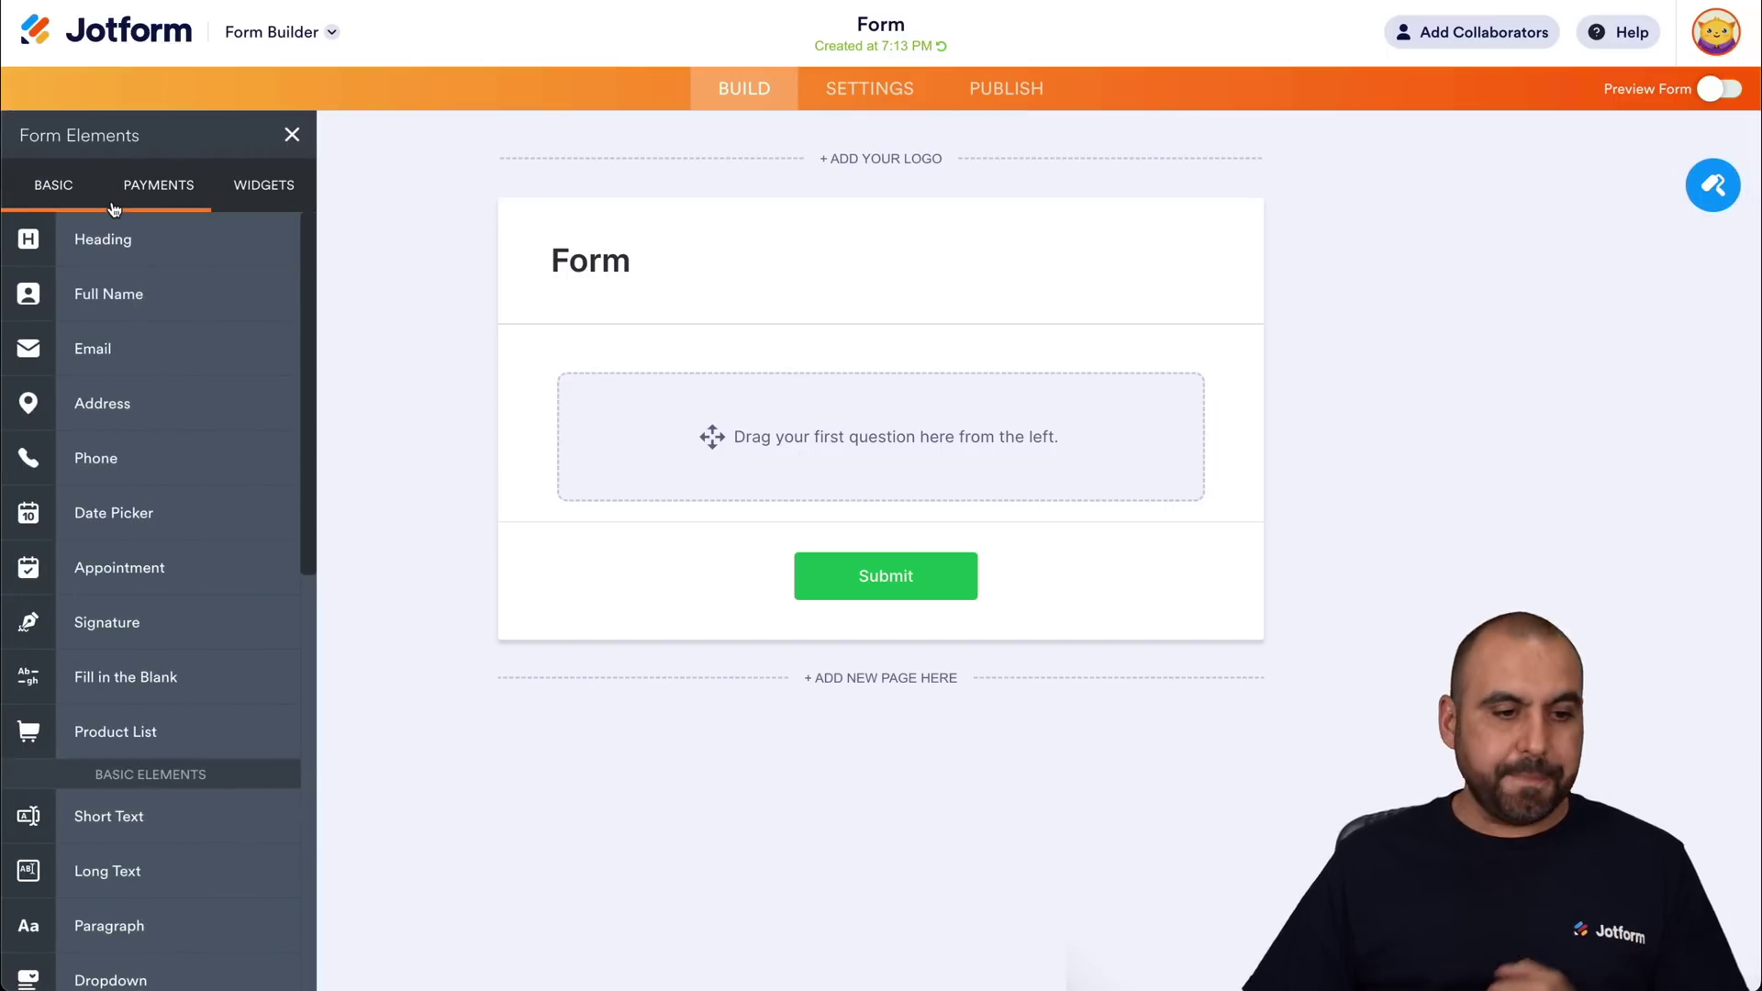
{"action": "left_click", "coordinate": [115, 294]}
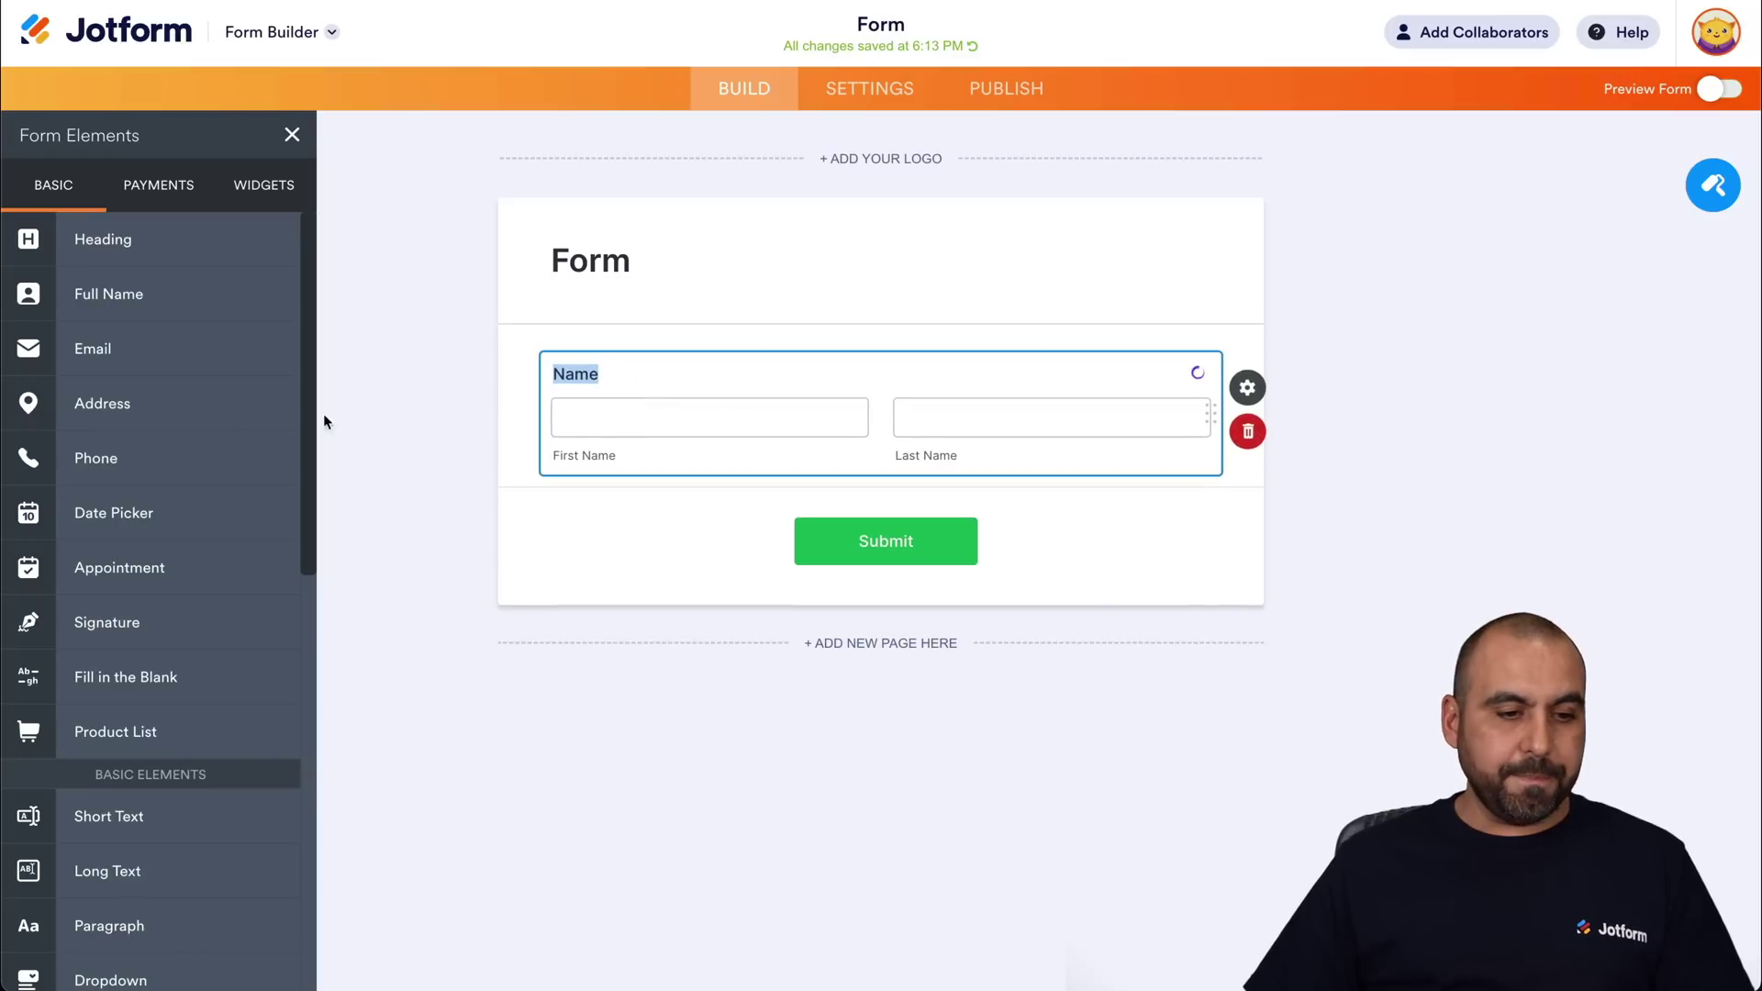
{"action": "left_click_drag", "start_coordinate": [101, 349], "coordinate": [740, 493]}
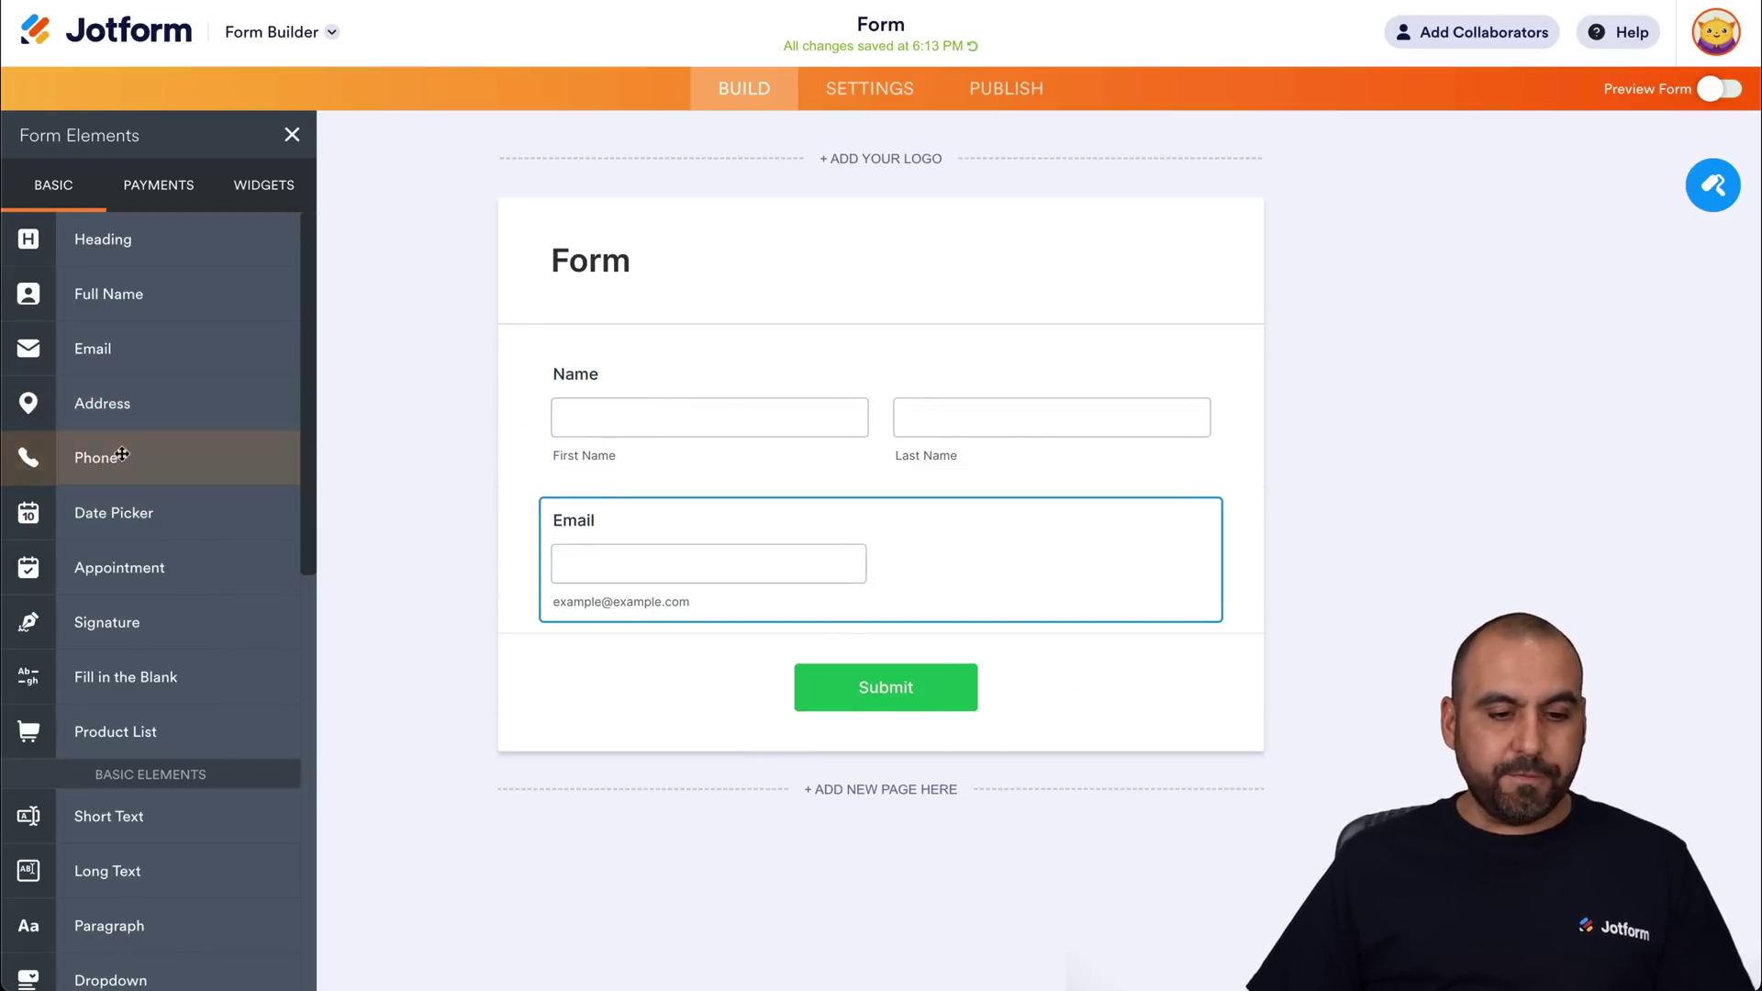
{"action": "left_click_drag", "start_coordinate": [122, 453], "coordinate": [799, 504]}
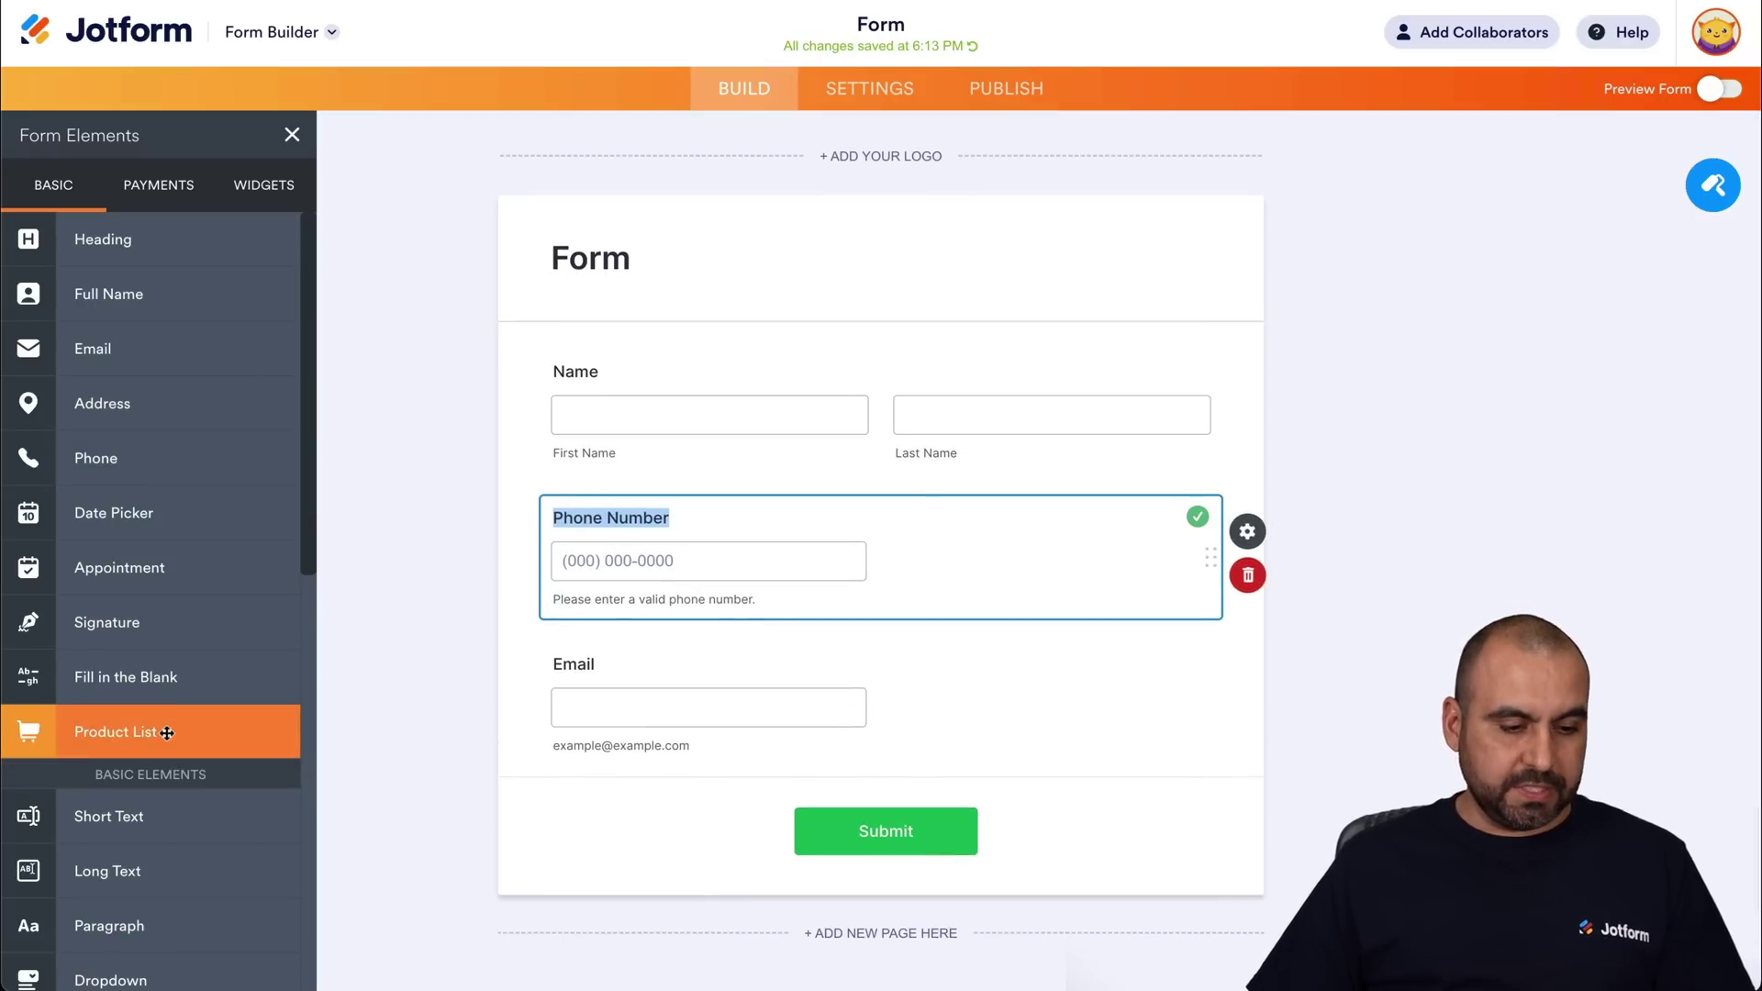
Step: Add a 'Company Name' short-text question below Email, plus another short-text field beneath it
{"action": "scroll", "coordinate": [101, 551], "scroll_direction": "down", "scroll_amount": 5}
{"action": "left_click_drag", "start_coordinate": [96, 427], "coordinate": [661, 776]}
{"action": "type", "text": "COmpany"}
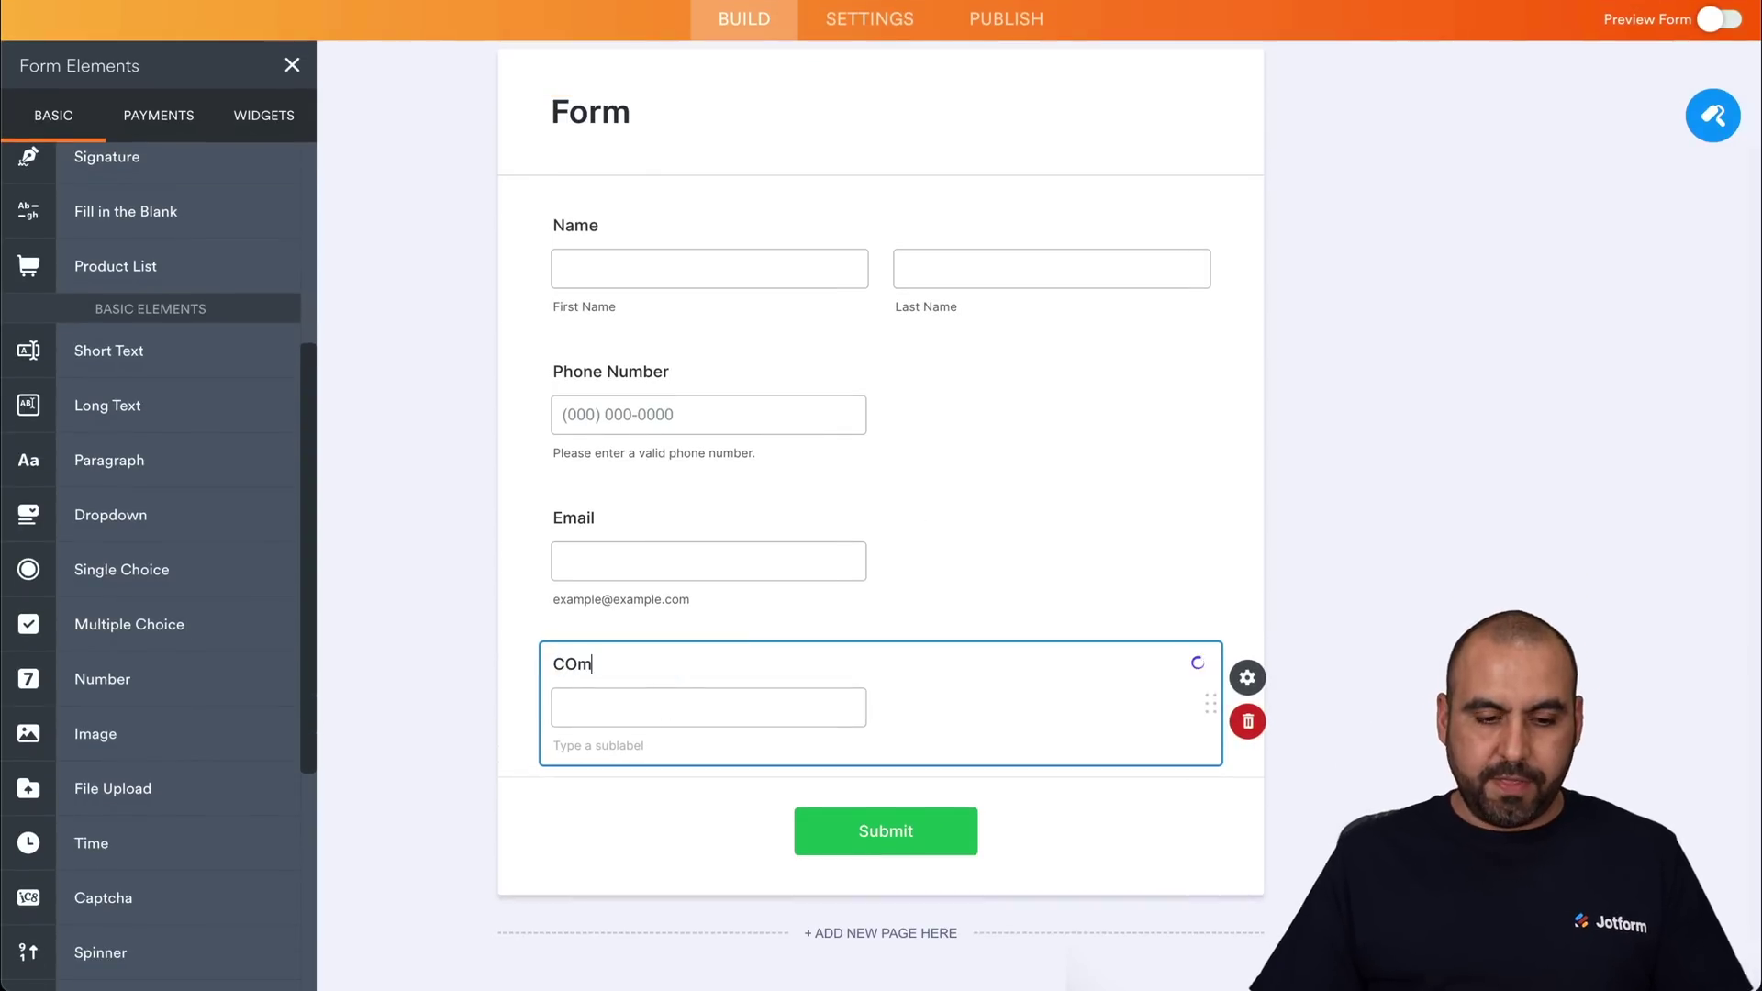
{"action": "key", "text": "BackSpace"}
{"action": "key", "text": "BackSpace"}
{"action": "key", "text": "BackSpace"}
{"action": "key", "text": "BackSpace"}
{"action": "key", "text": "BackSpace"}
{"action": "key", "text": "BackSpace"}
{"action": "type", "text": "ompan"}
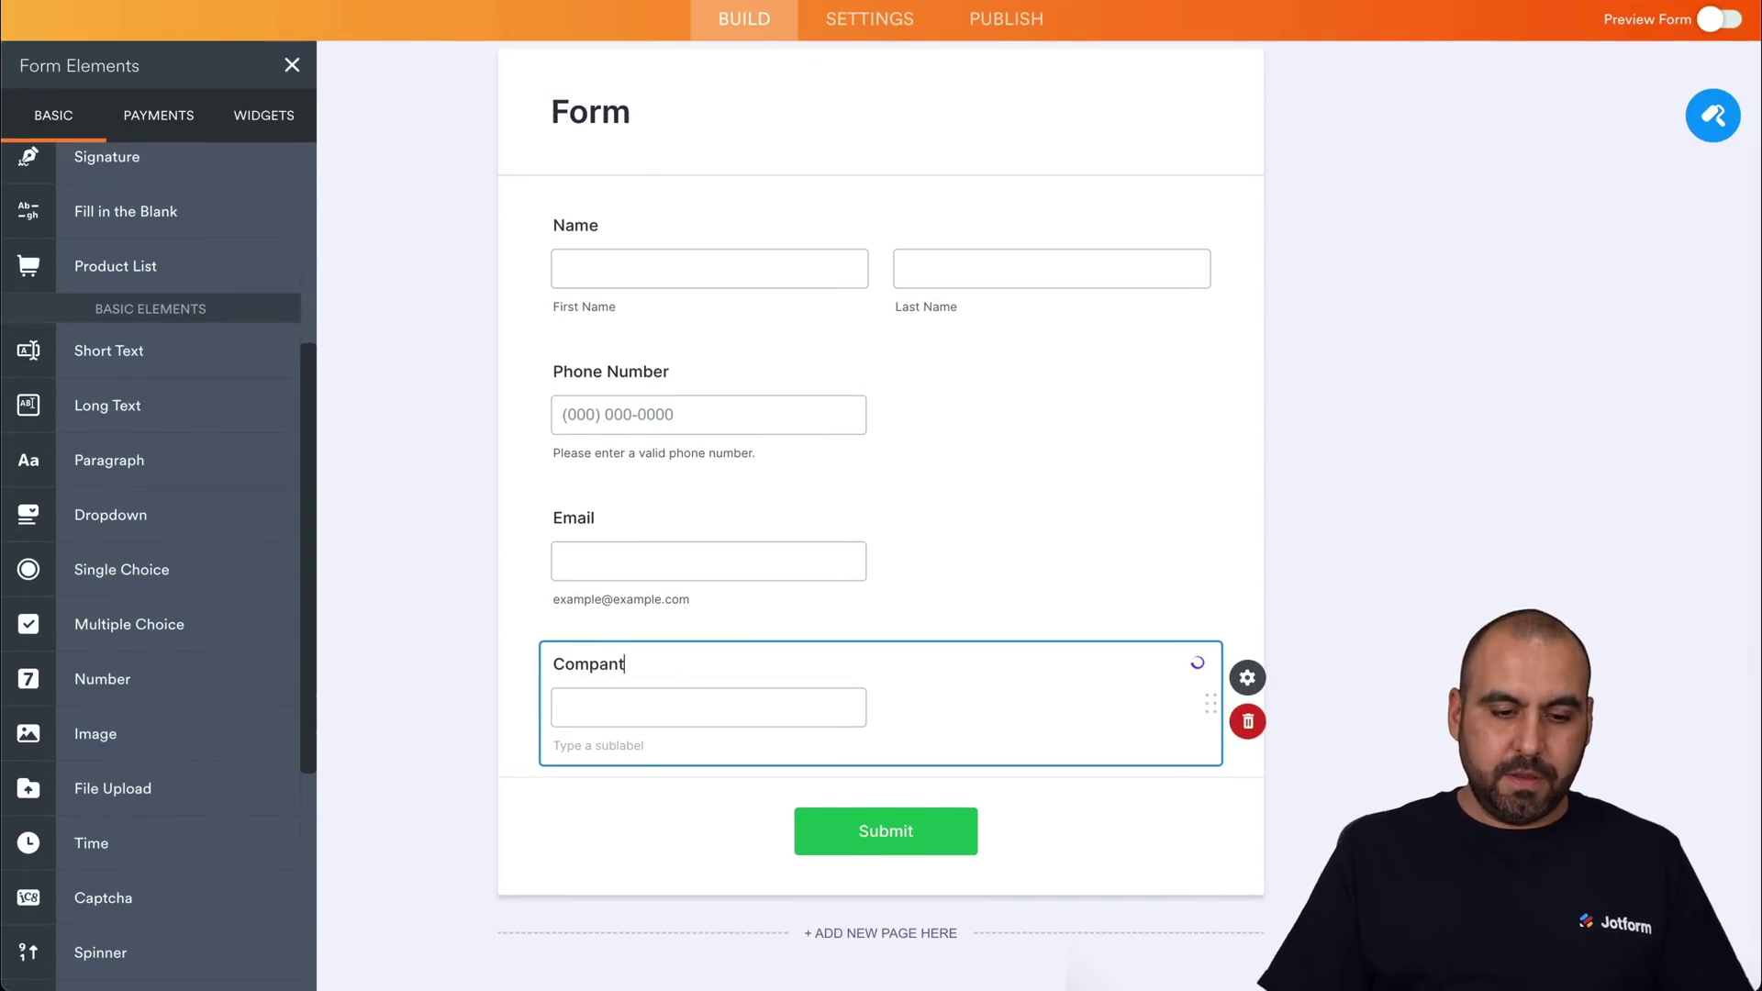
{"action": "type", "text": "y Name"}
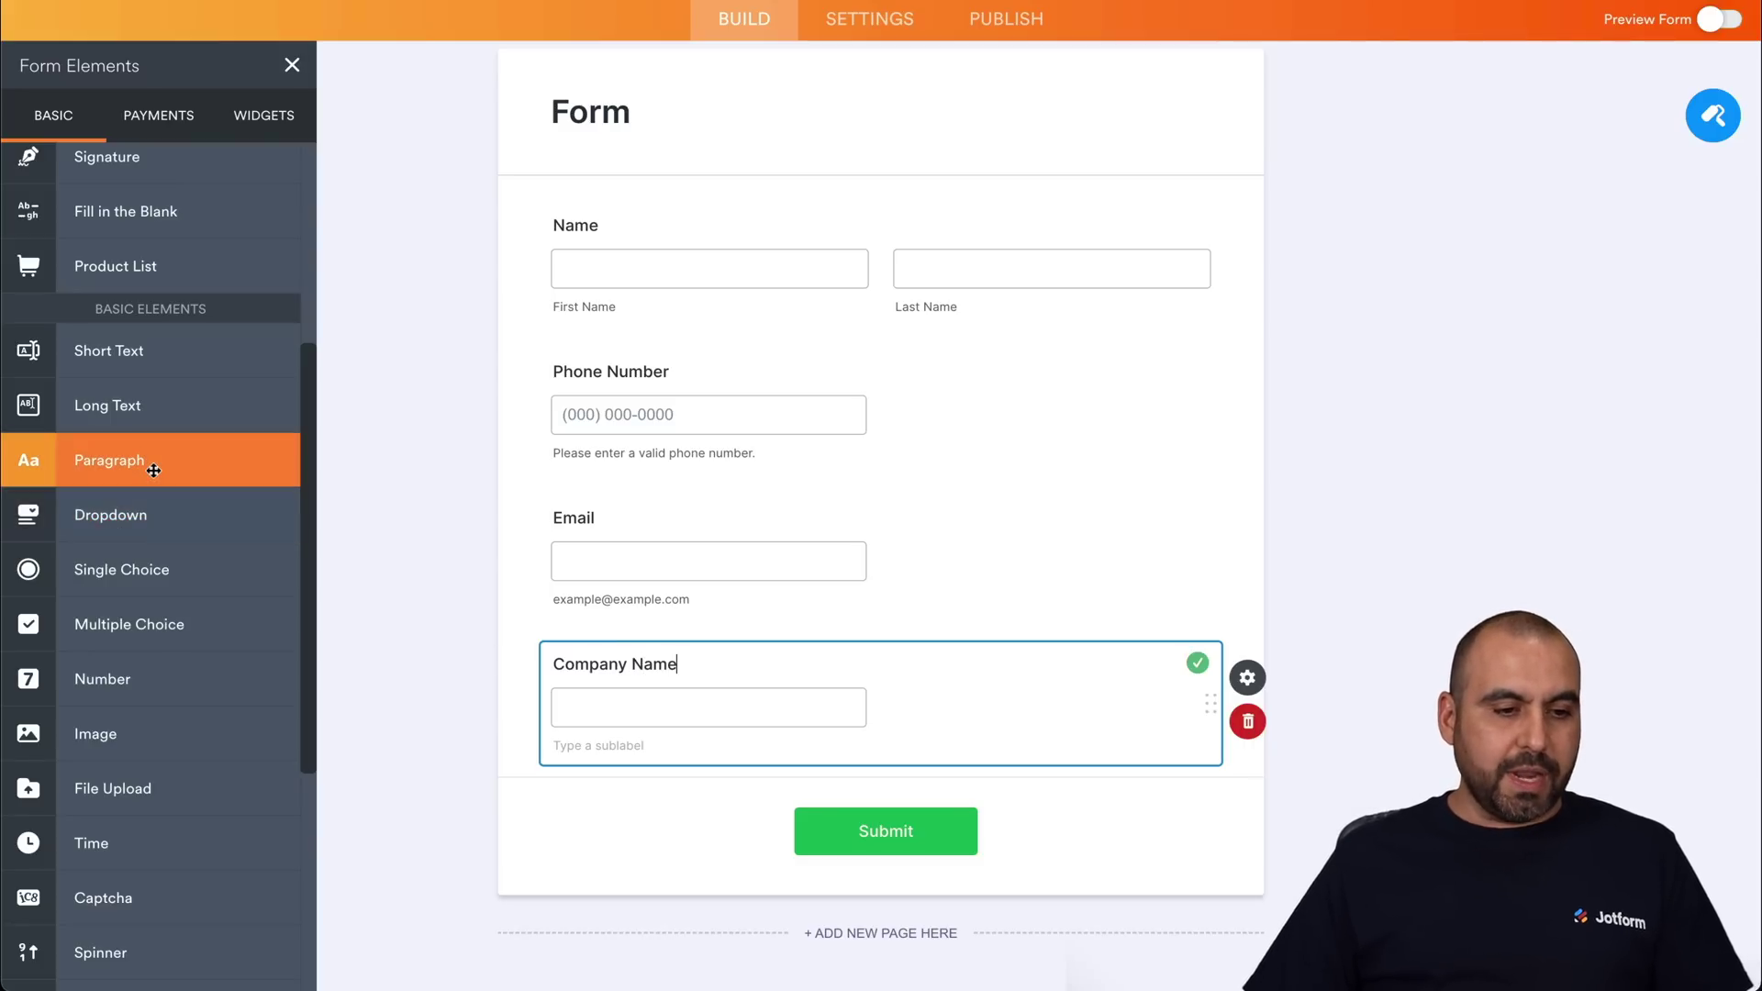
{"action": "scroll", "coordinate": [150, 463], "scroll_direction": "down", "scroll_amount": 1}
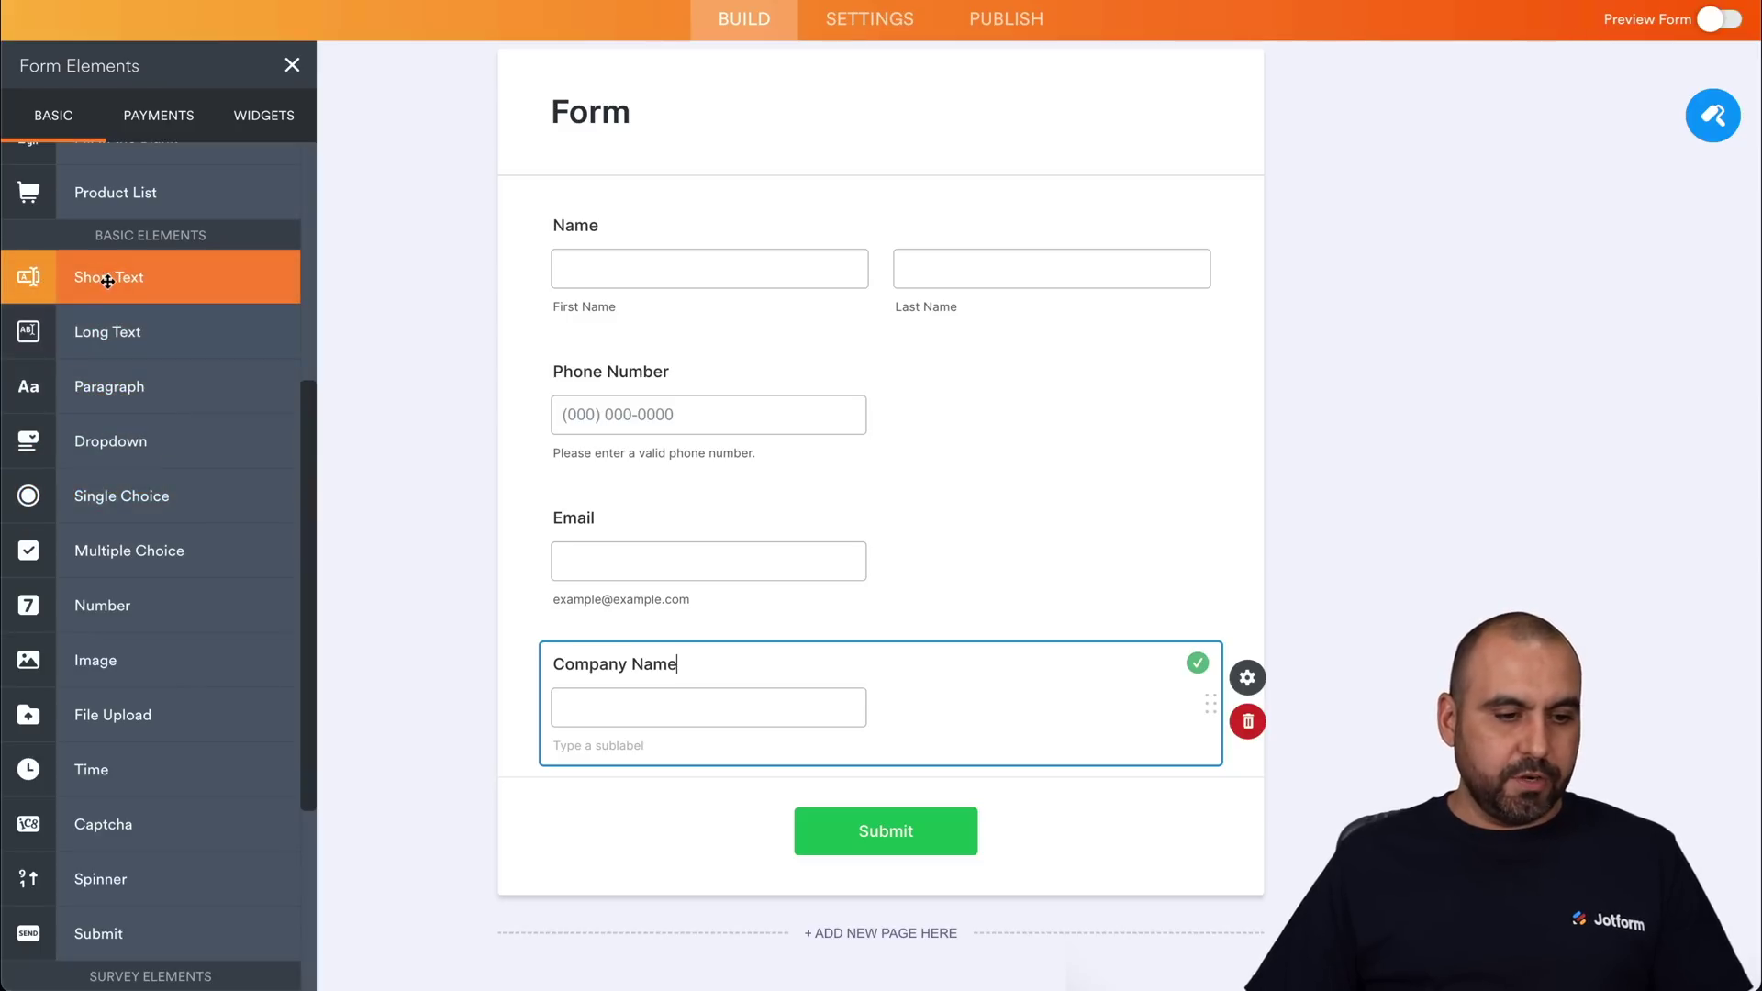
{"action": "left_click_drag", "start_coordinate": [110, 278], "coordinate": [690, 811]}
Step: Label the new short-text question 'Website'
{"action": "type", "text": "Website"}
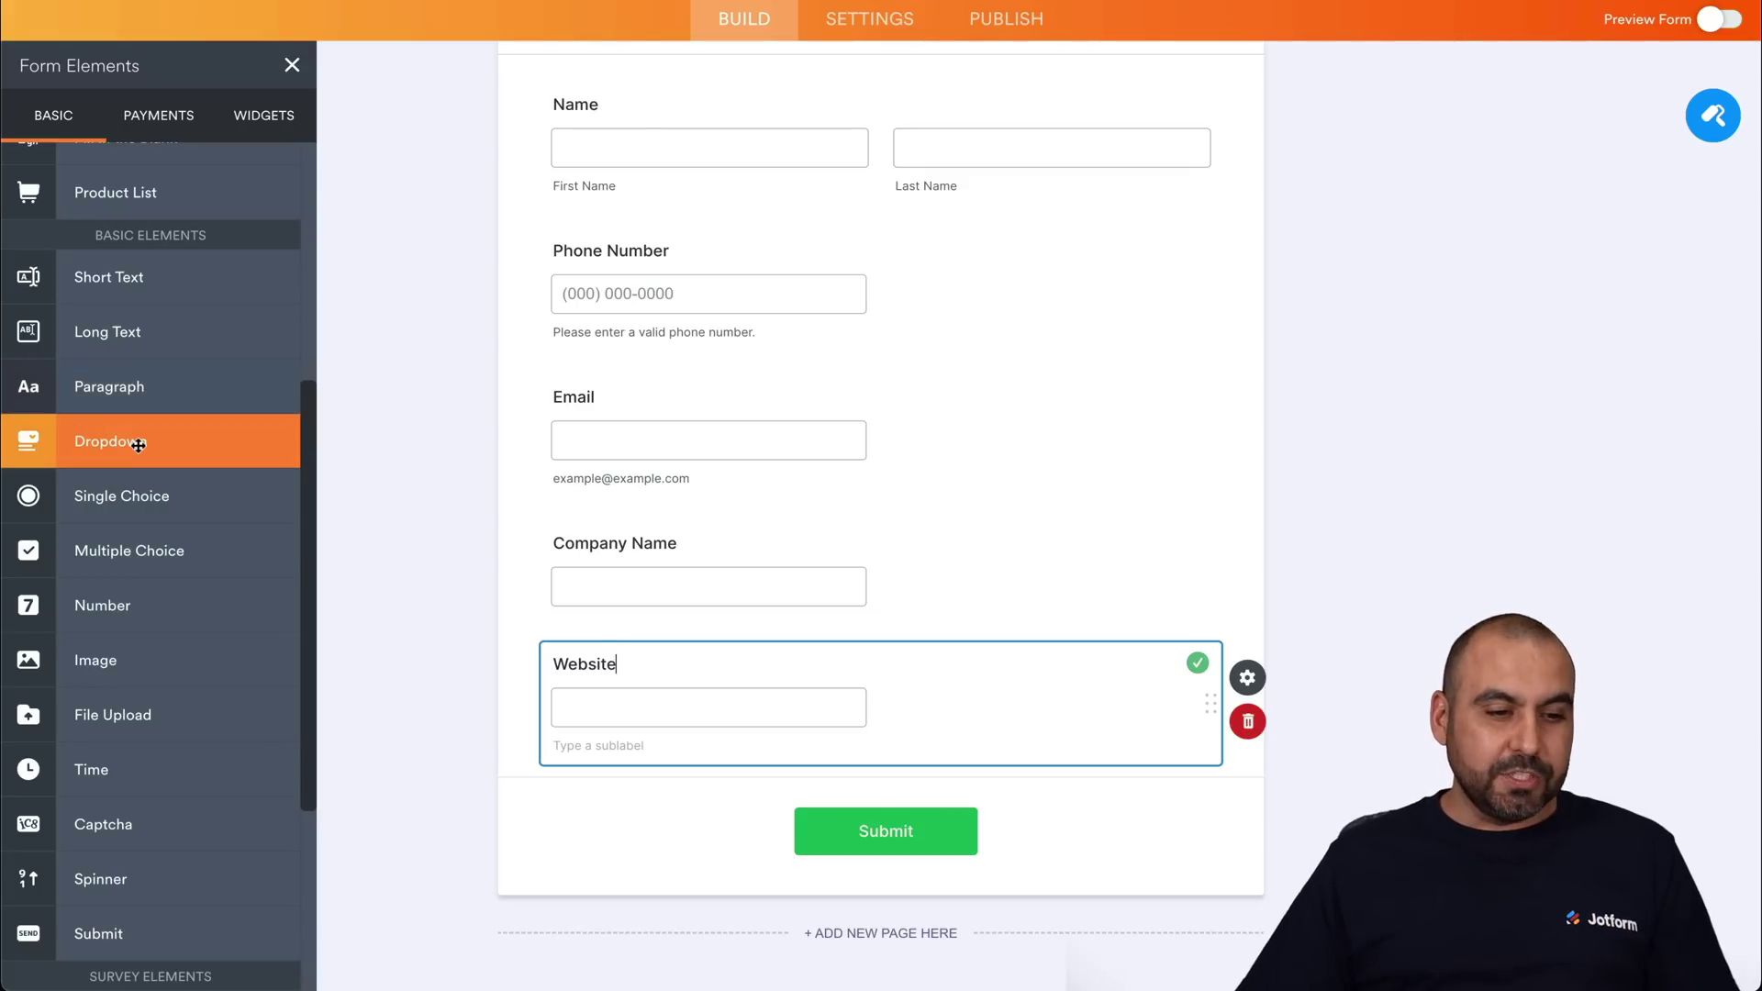
Step: Add a dropdown question labelled 'What type of plaform/CMS' below Website
{"action": "left_click_drag", "start_coordinate": [139, 444], "coordinate": [730, 690]}
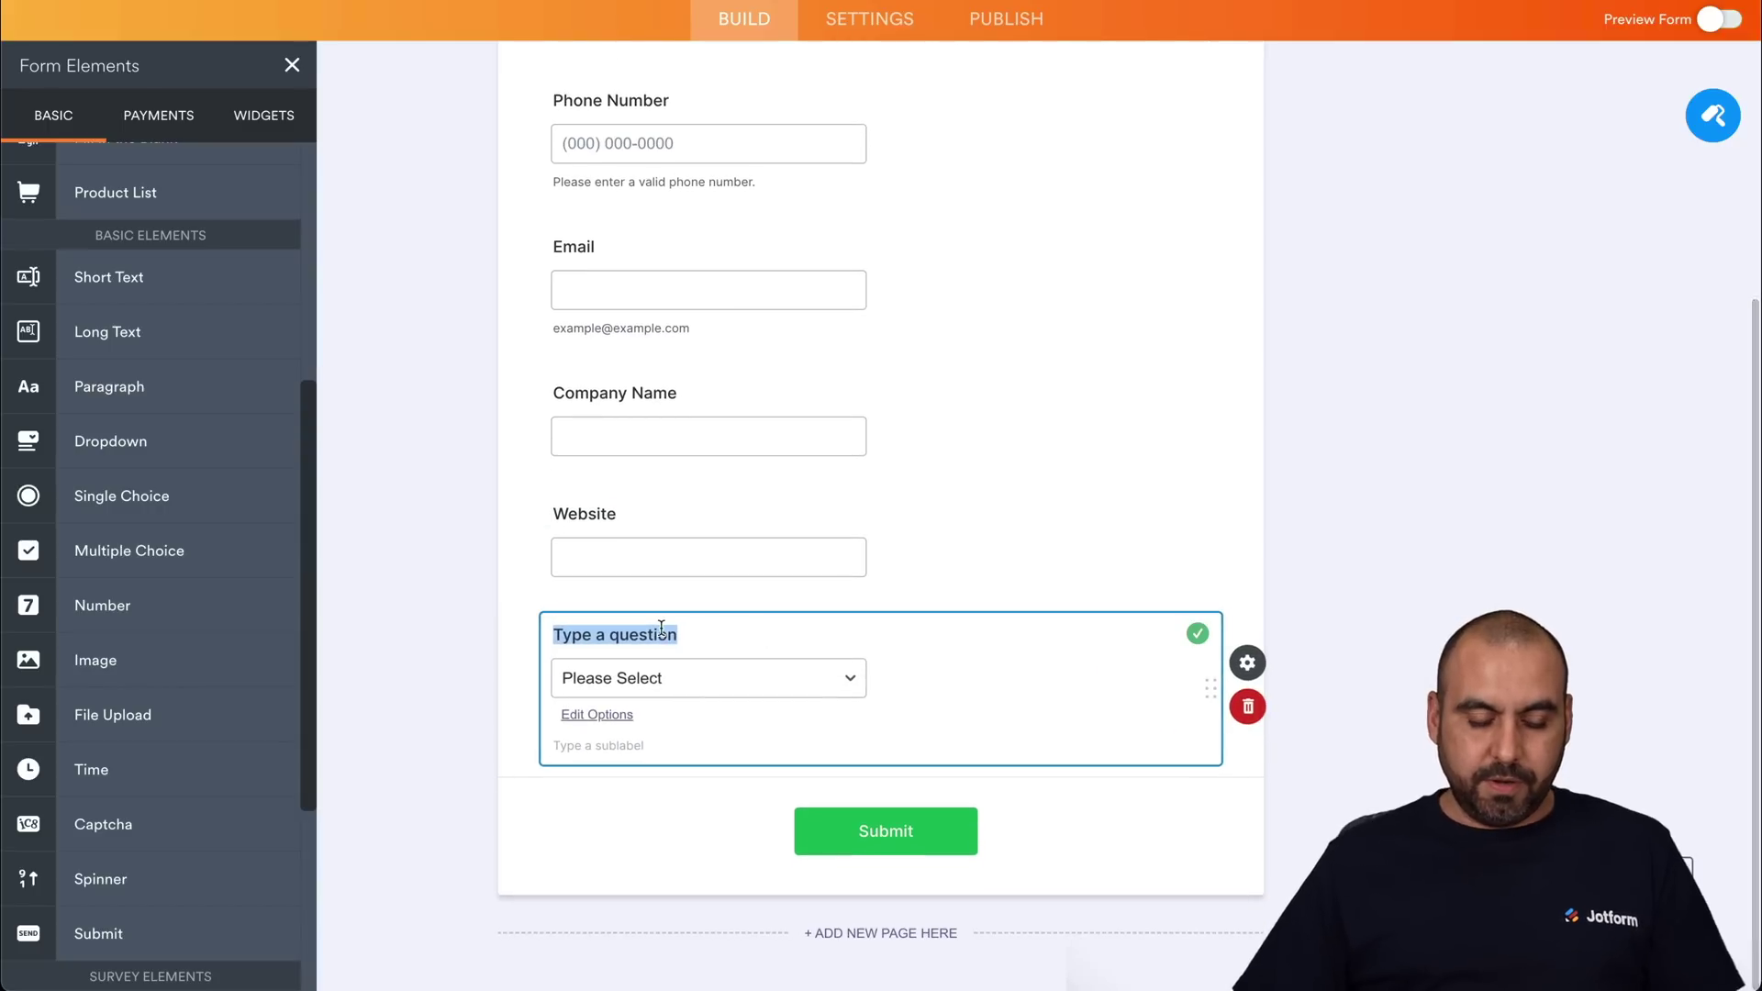
{"action": "type", "text": "Qhat"}
{"action": "key", "text": "BackSpace"}
{"action": "key", "text": "BackSpace"}
{"action": "key", "text": "BackSpace"}
{"action": "key", "text": "BackSpace"}
{"action": "type", "text": "Q"}
{"action": "key", "text": "BackSpace"}
{"action": "type", "text": "What type of plaform"}
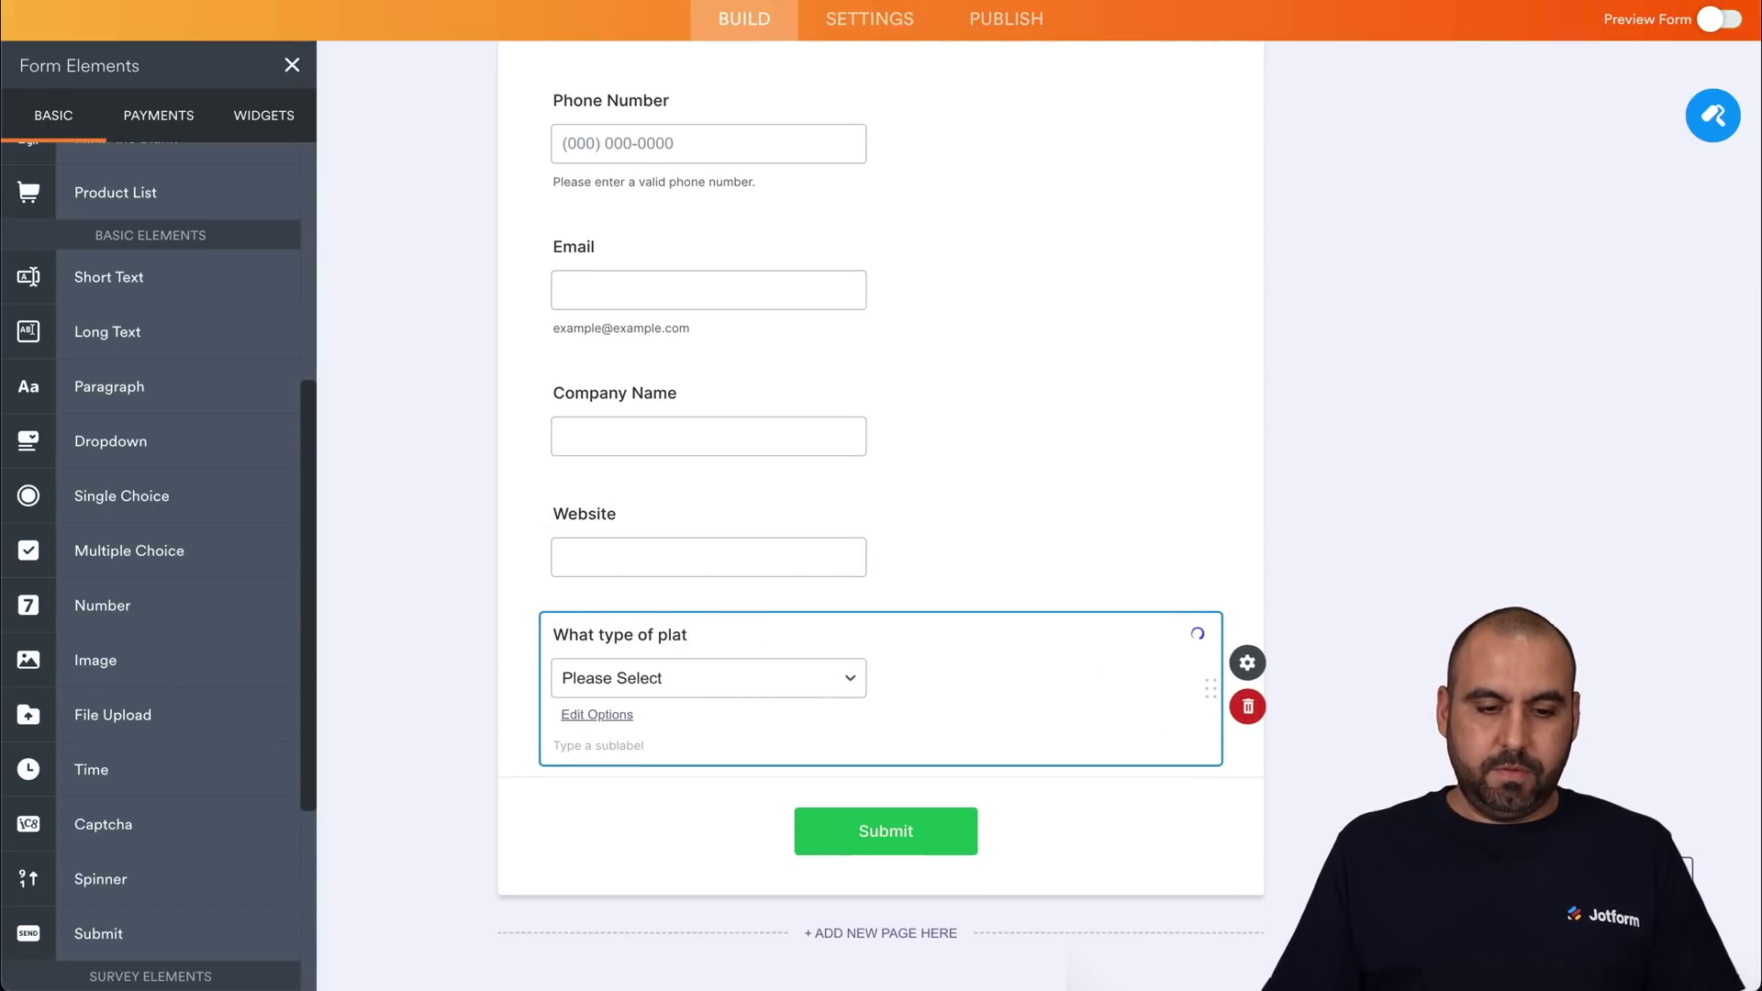
{"action": "type", "text": "/ CM"}
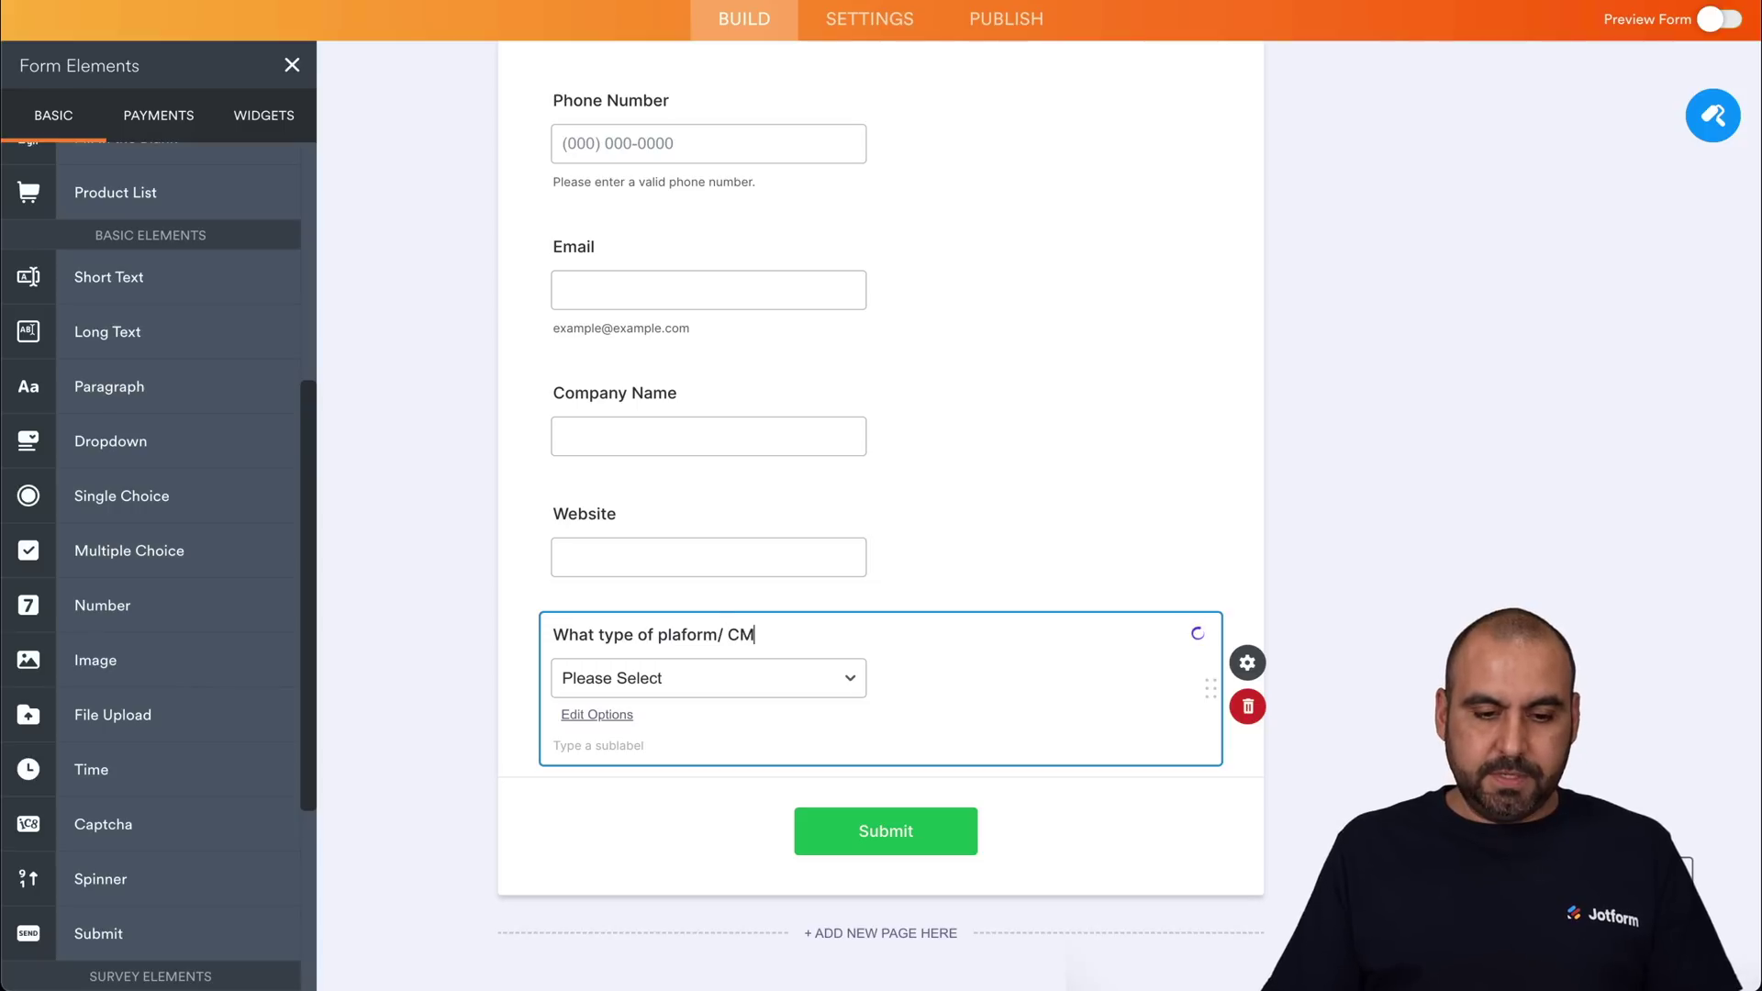
{"action": "key", "text": "BackSpace"}
{"action": "key", "text": "BackSpace"}
{"action": "key", "text": "BackSpace"}
{"action": "type", "text": "CMS"}
Step: Give the dropdown the options WordPress, PHP, Wix, Jombla and other
{"action": "left_click", "coordinate": [632, 715]}
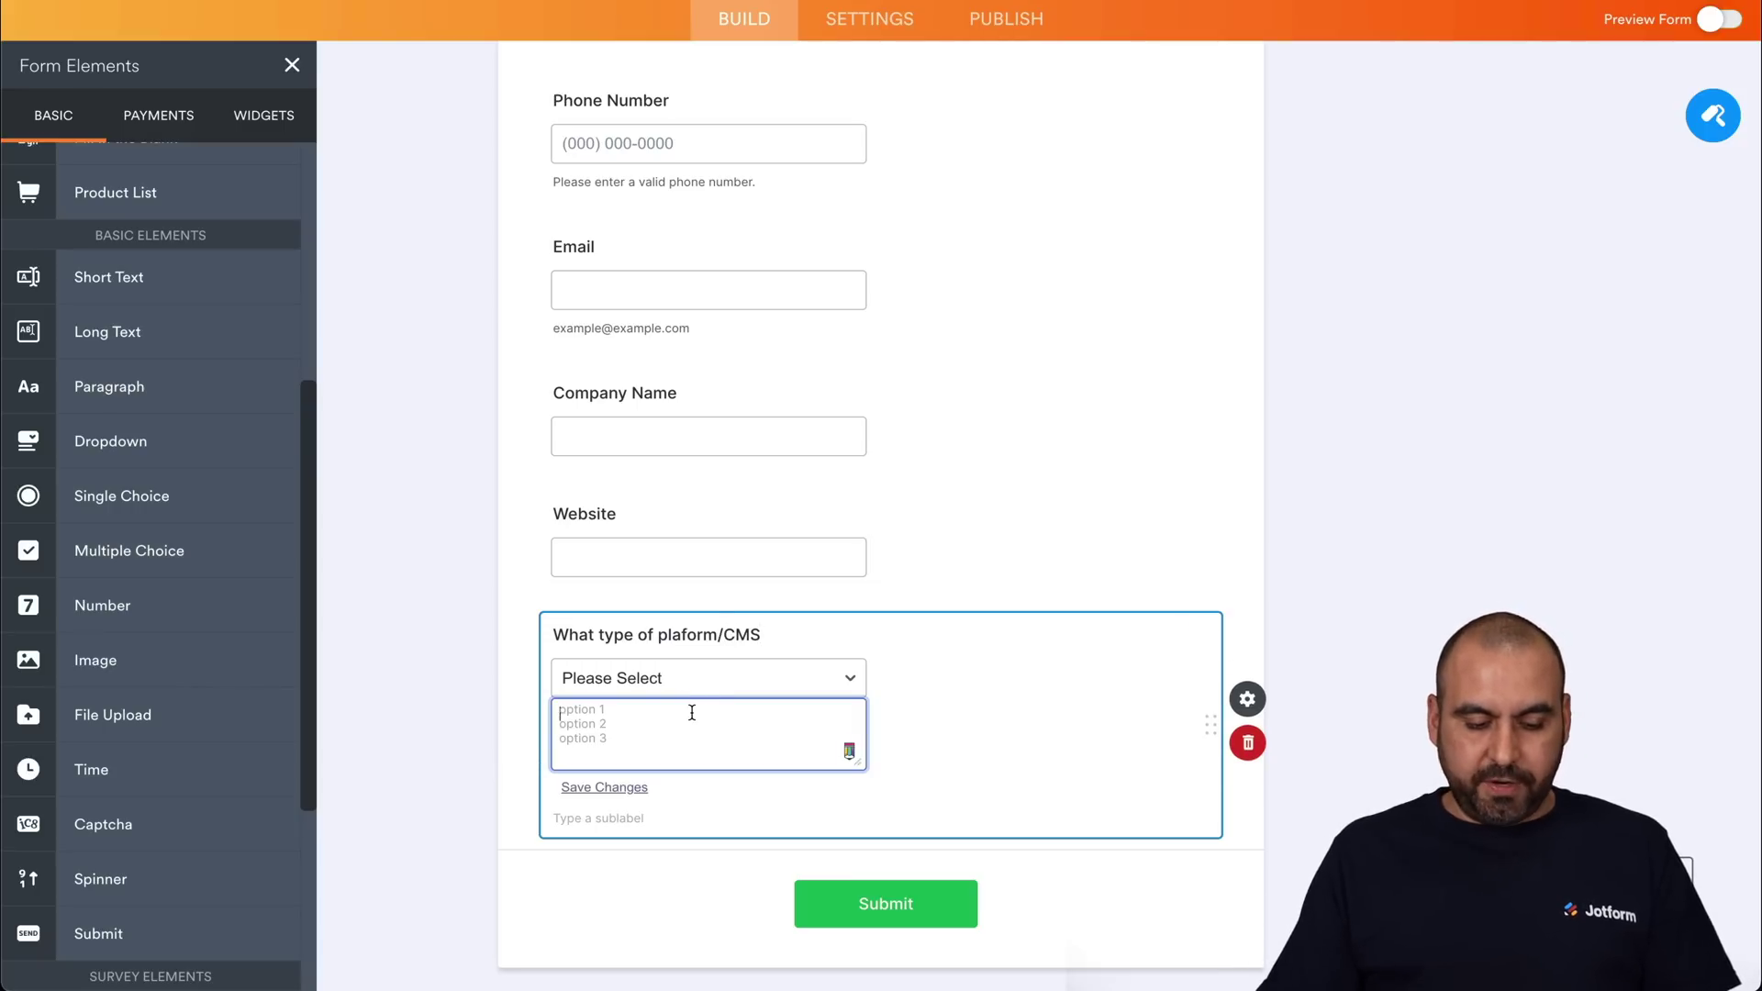
{"action": "type", "text": "WordPress"}
{"action": "key", "text": "Return"}
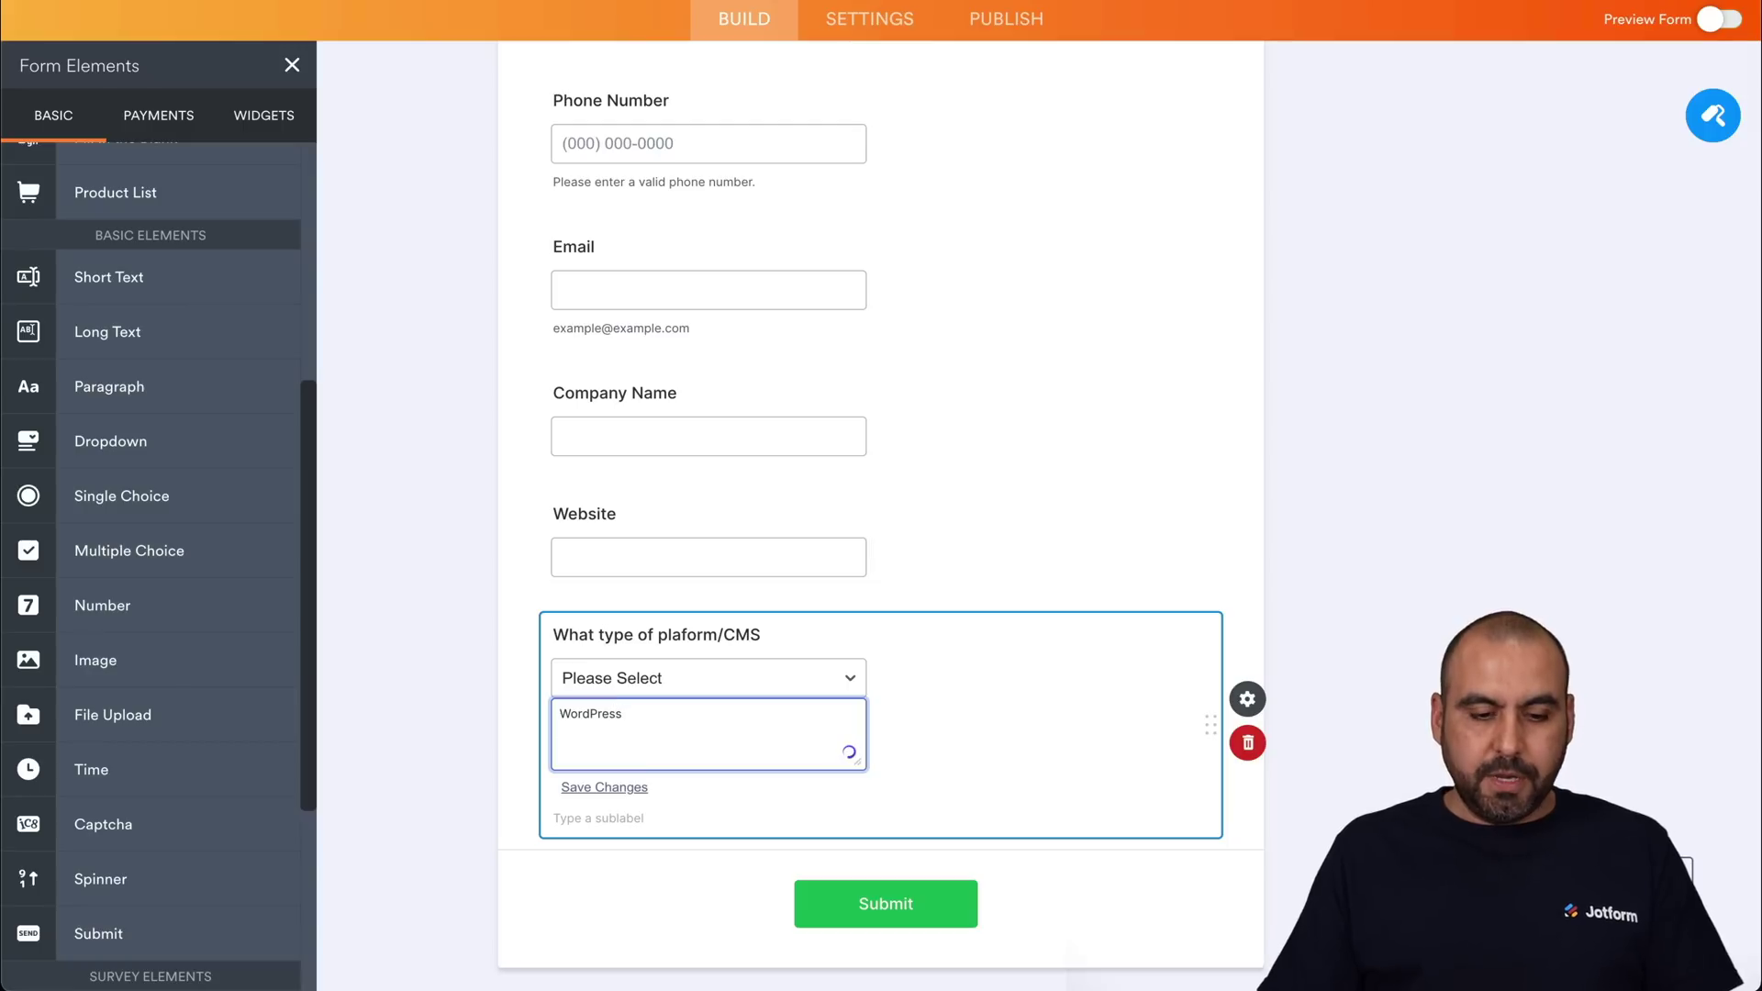
{"action": "type", "text": "PHP"}
{"action": "key", "text": "Return"}
{"action": "type", "text": "W"}
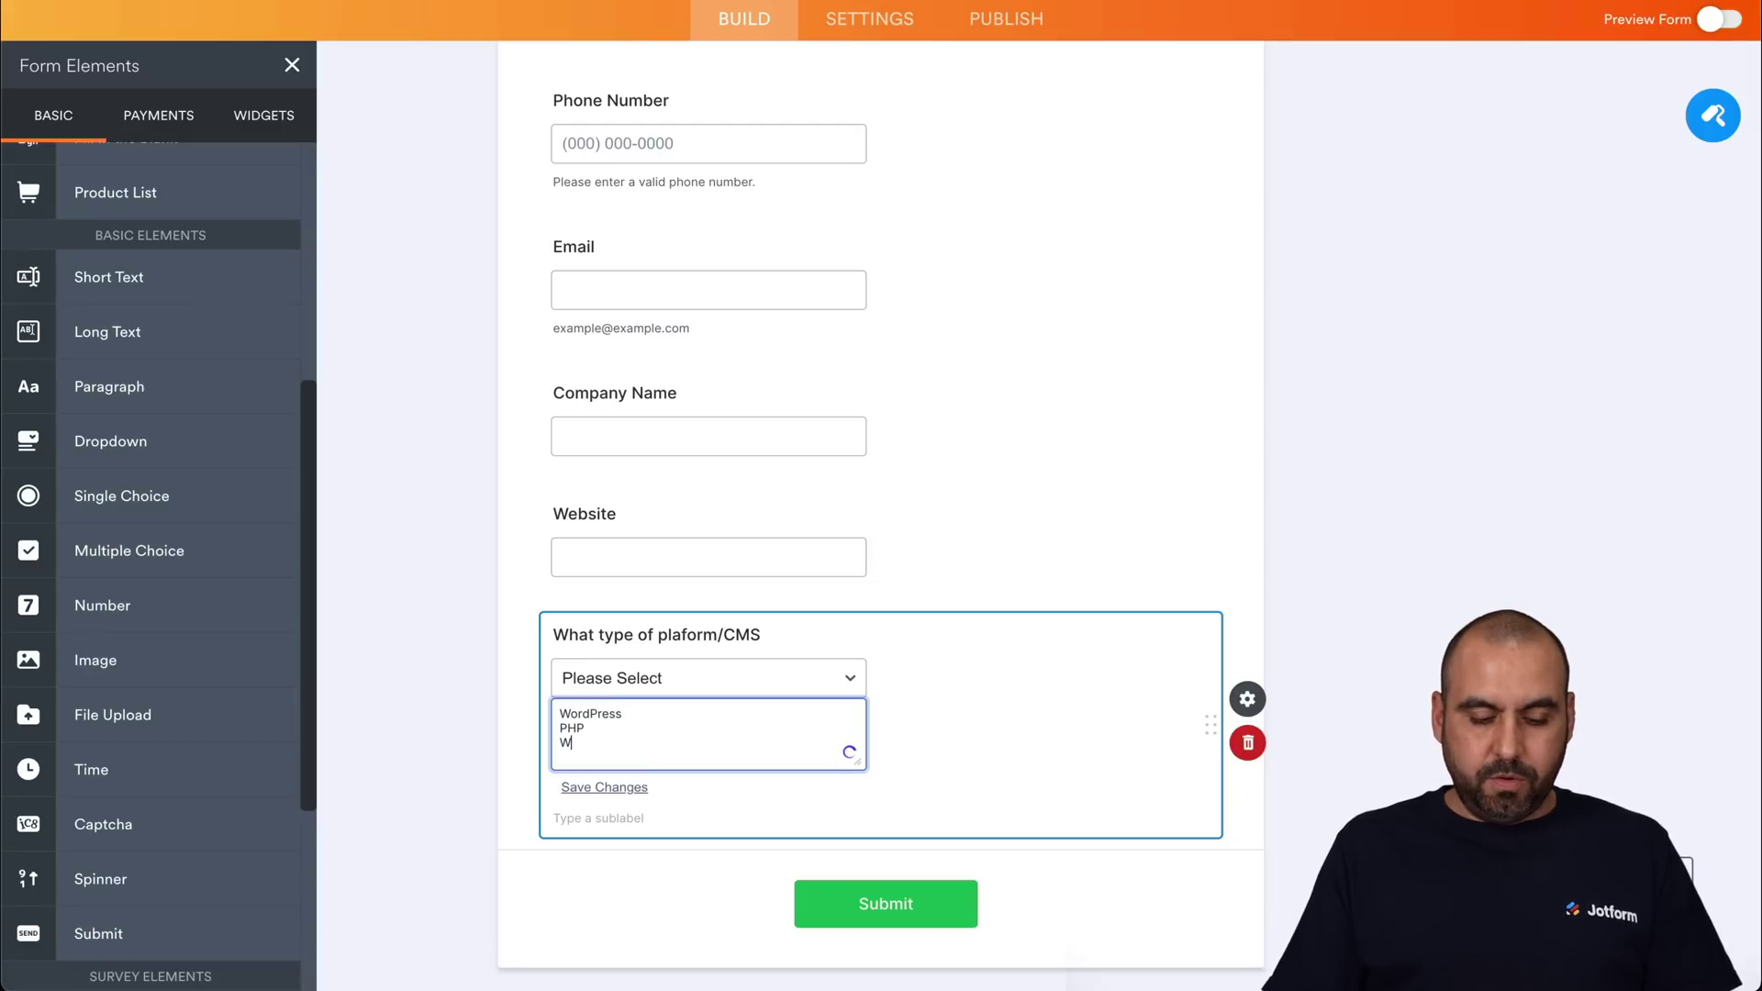
{"action": "type", "text": "ix Jombla"}
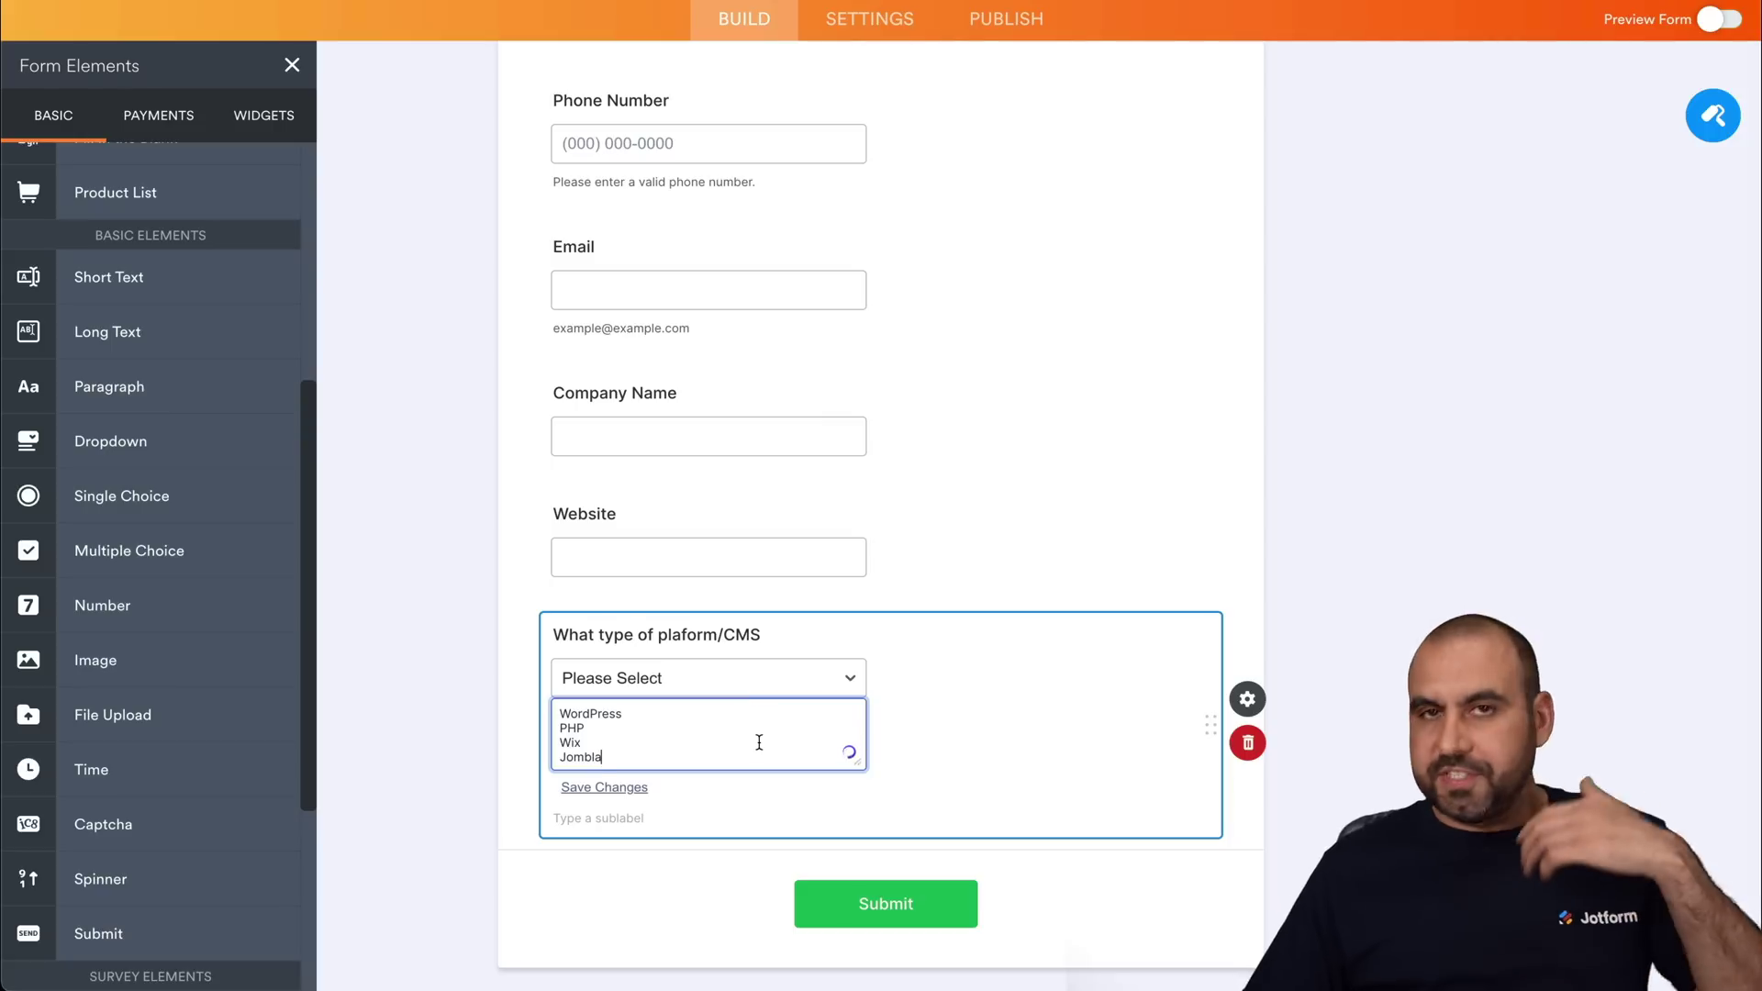
{"action": "key", "text": "Return"}
{"action": "type", "text": "other"}
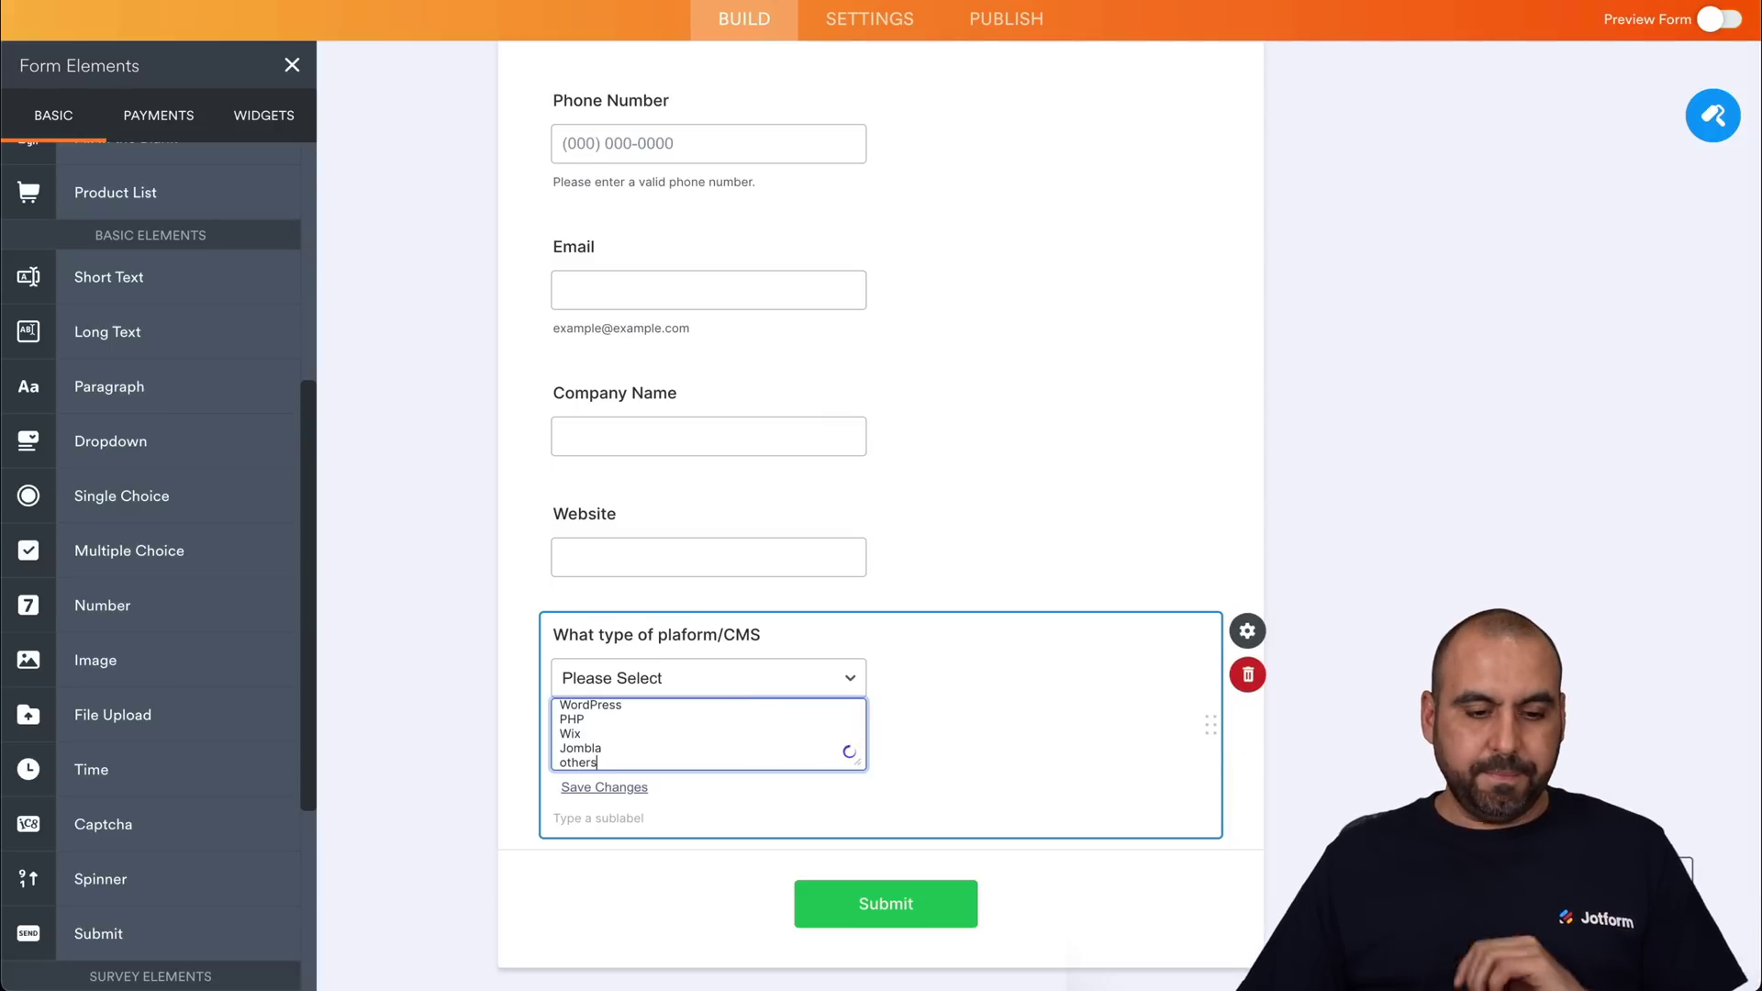
{"action": "left_click", "coordinate": [477, 651]}
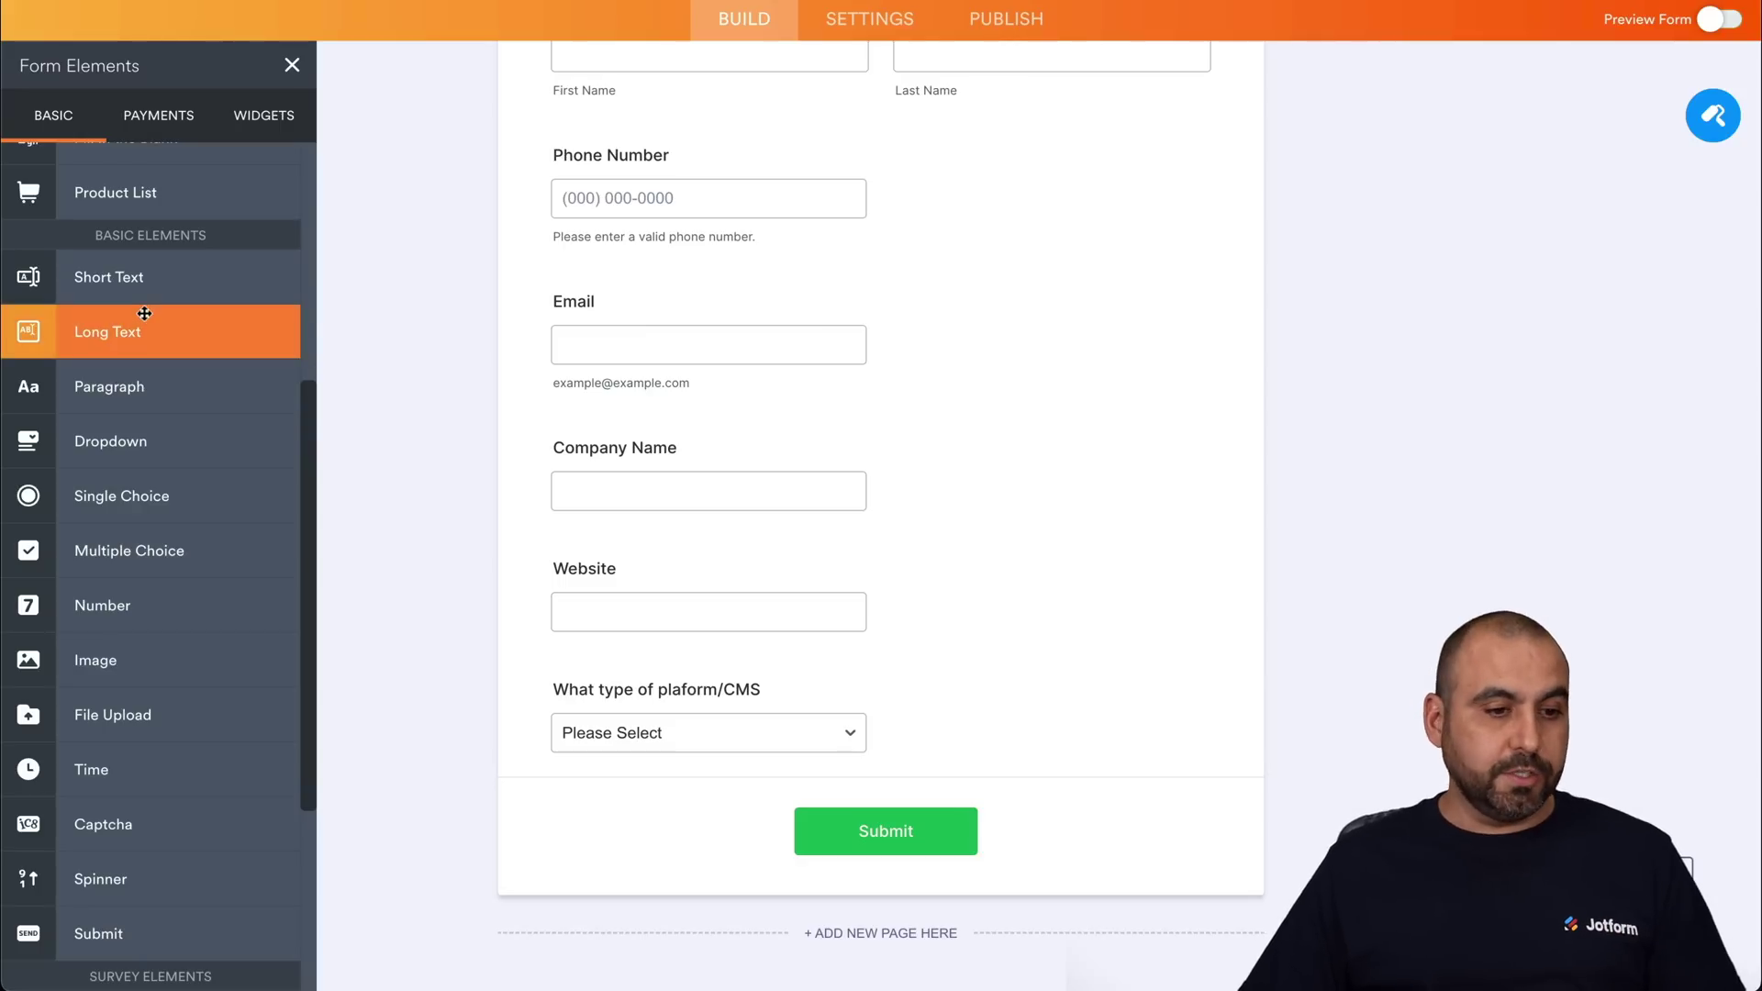
Step: Add a 'Who is your hosting provider?' short-text question, then drop a multiple-choice question below it
{"action": "left_click_drag", "start_coordinate": [79, 285], "coordinate": [637, 756]}
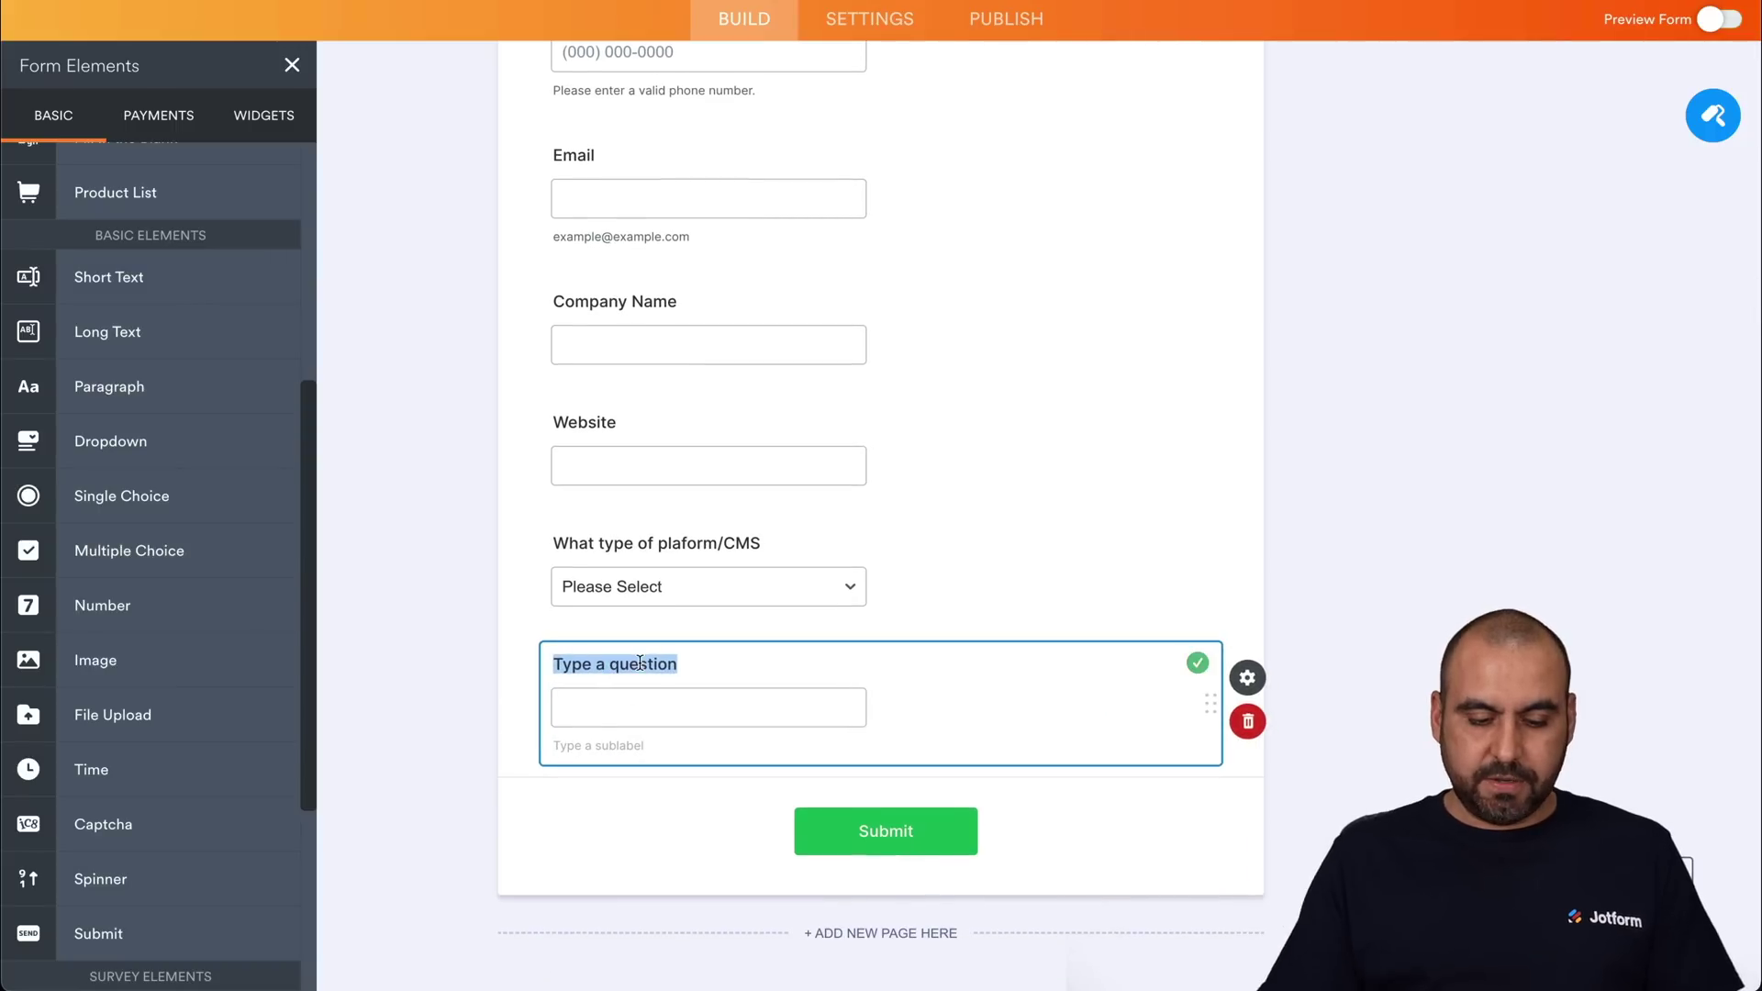
{"action": "type", "text": "Who is your hosting provider?"}
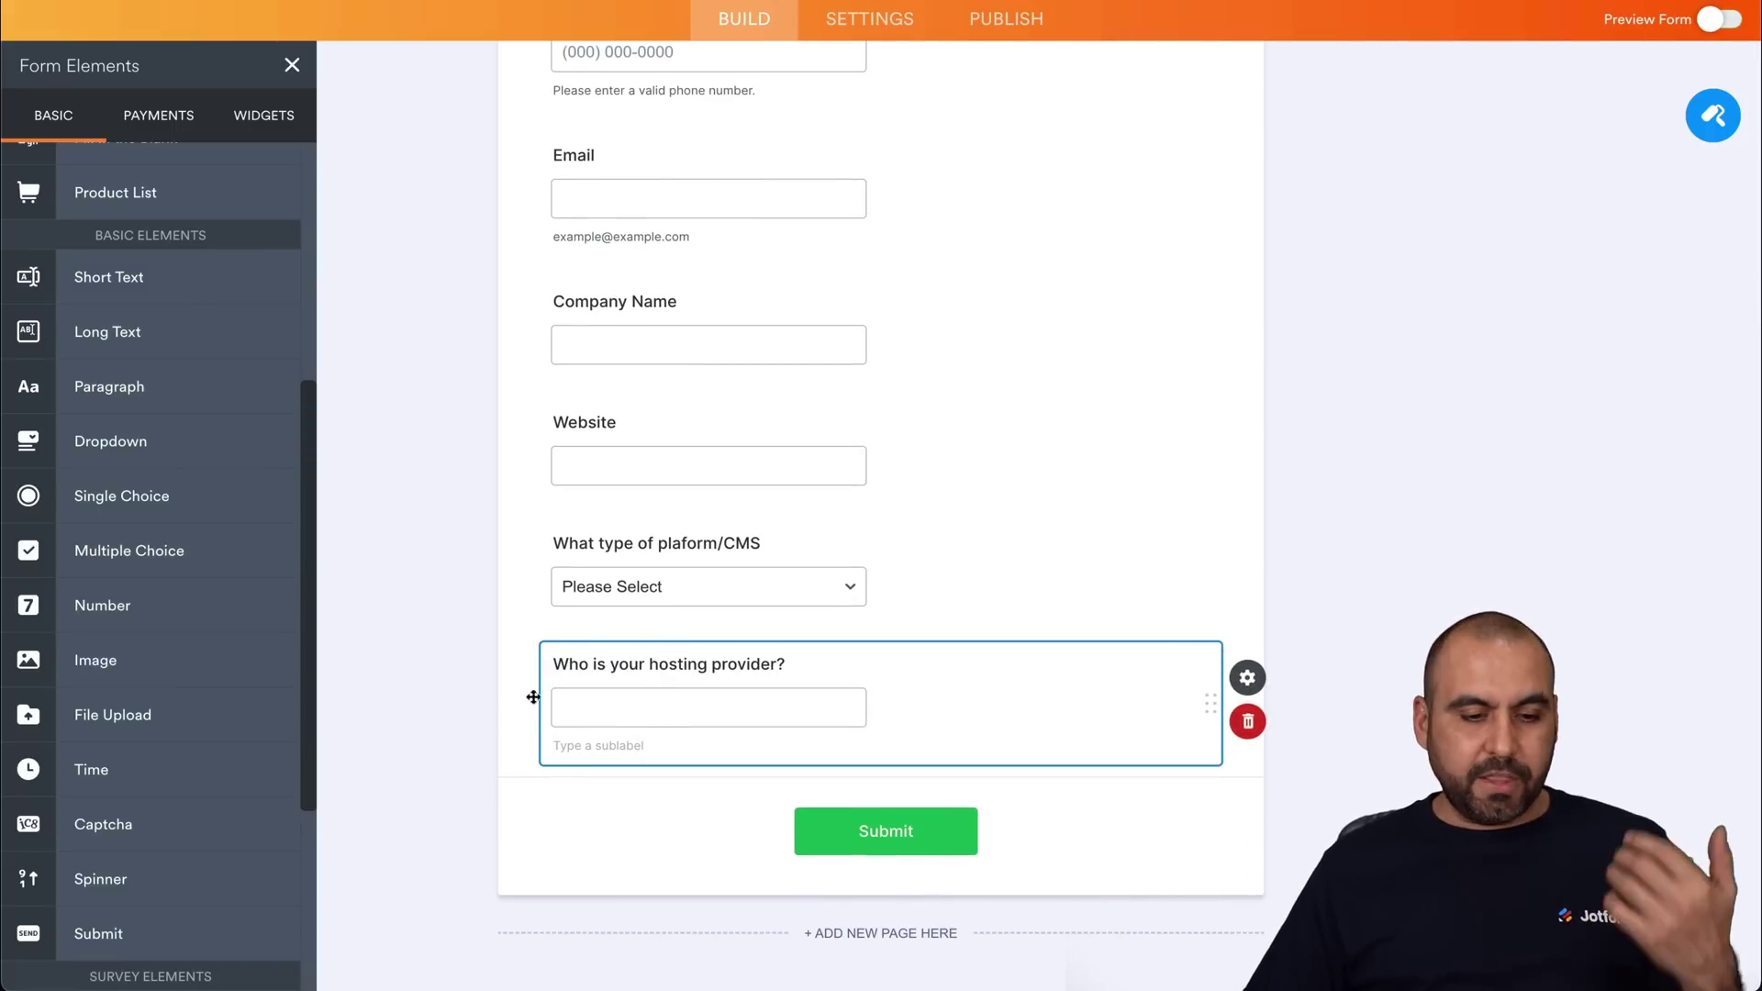
{"action": "left_click", "coordinate": [472, 648]}
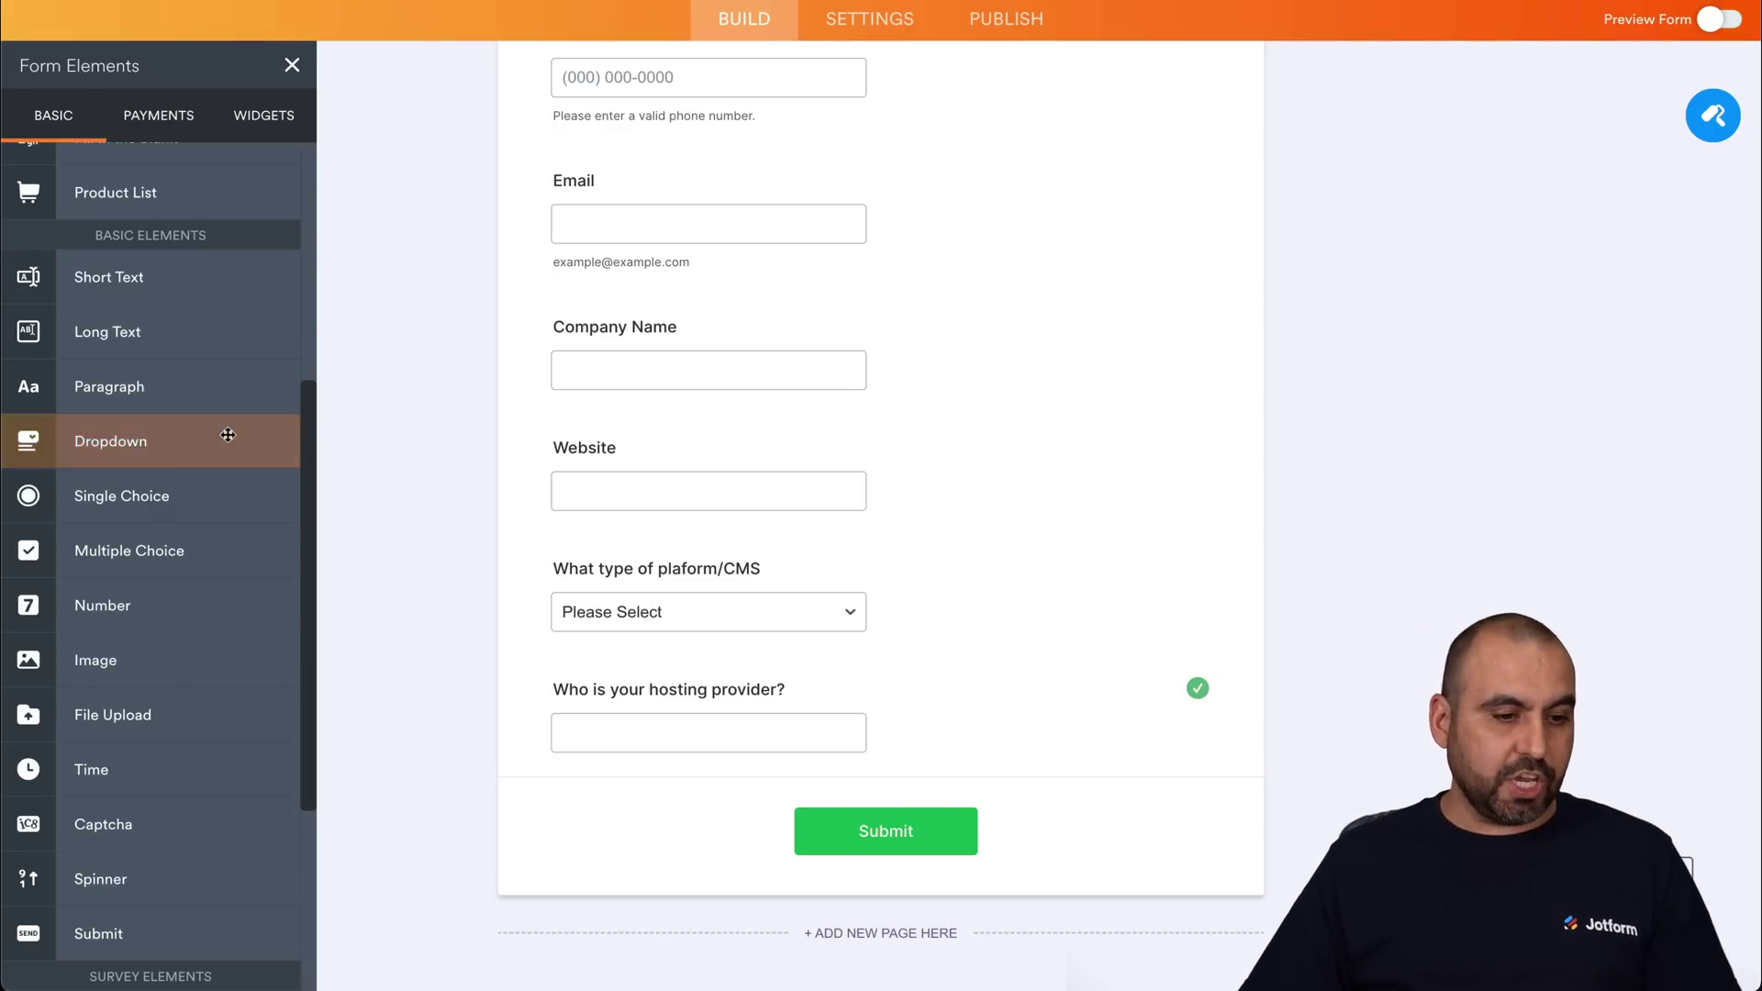
{"action": "scroll", "coordinate": [222, 626], "scroll_direction": "up", "scroll_amount": 1}
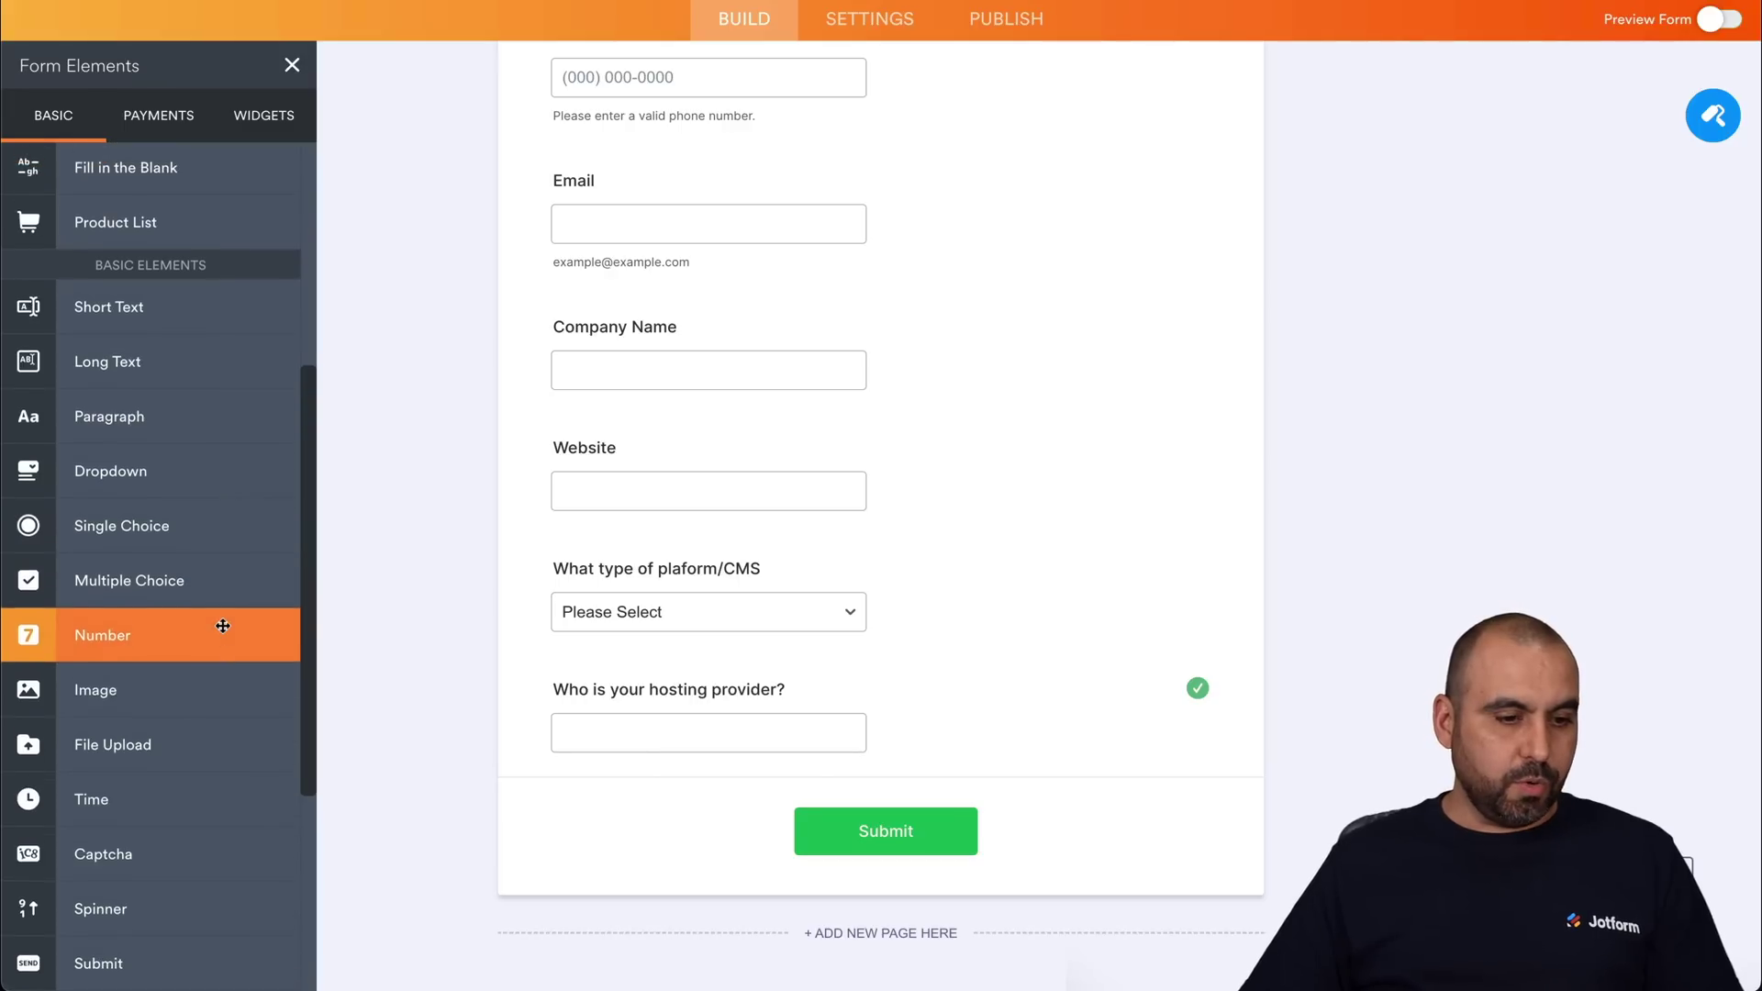
{"action": "left_click_drag", "start_coordinate": [216, 599], "coordinate": [730, 808]}
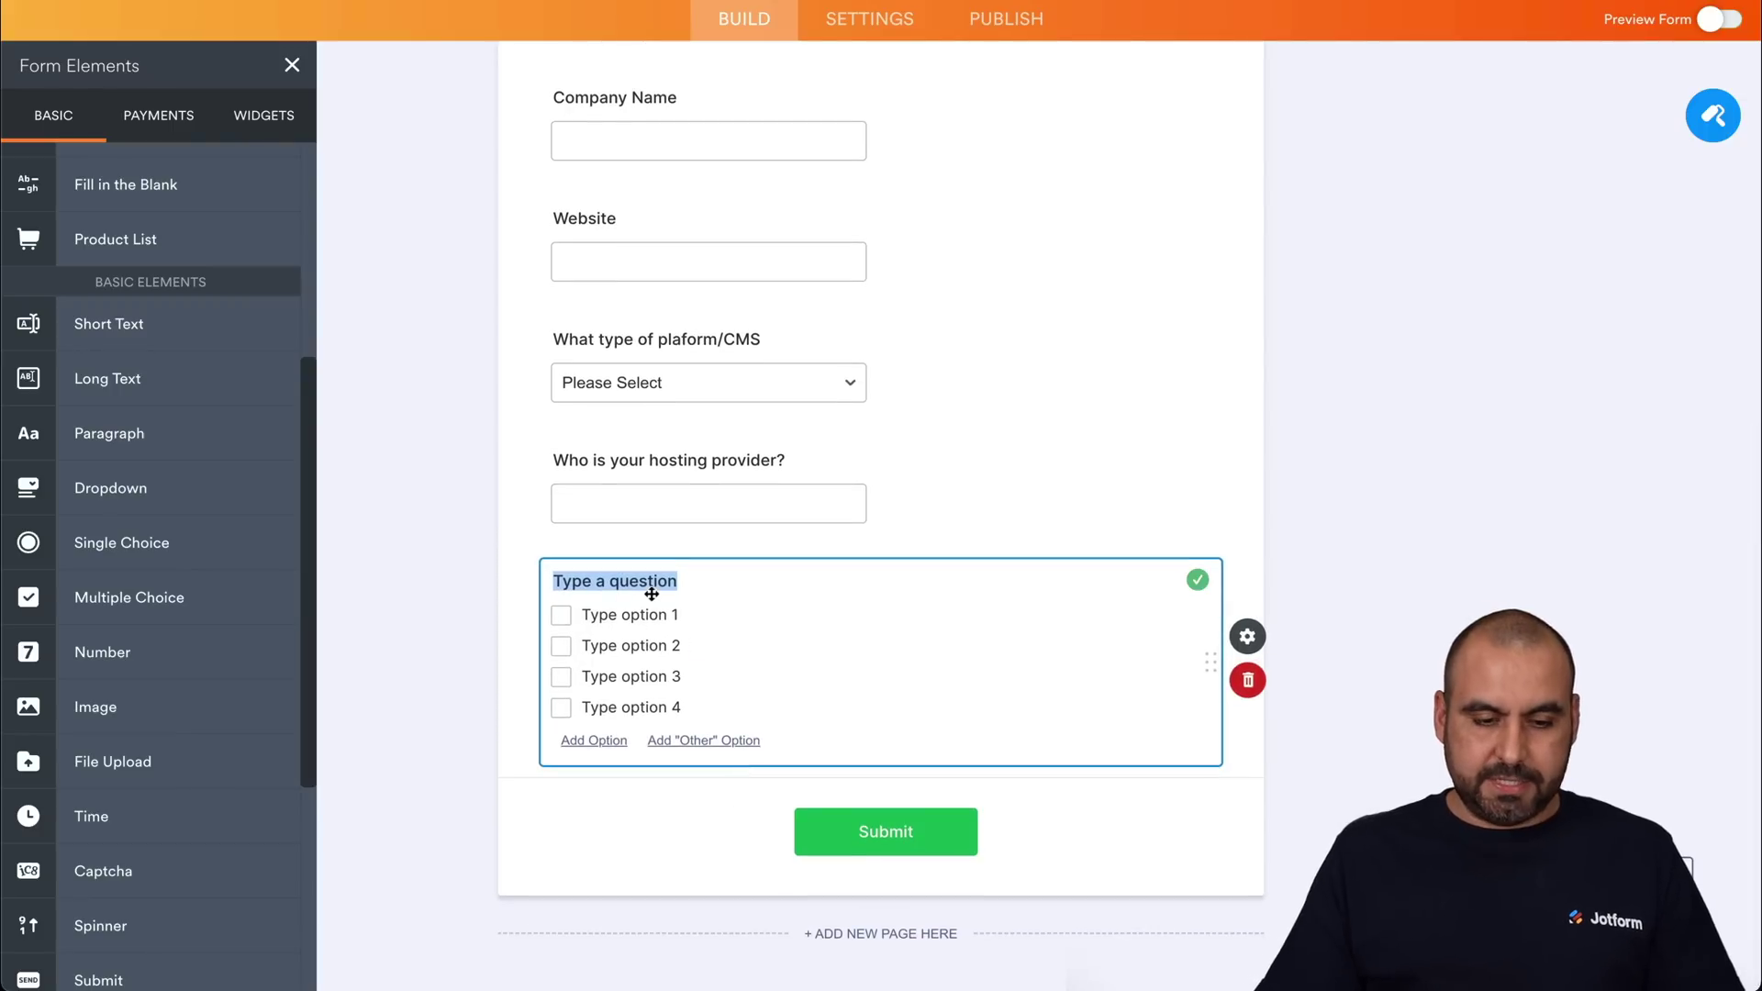
Step: Title the question 'Do you have admin access to the following?' with options DNS settings and CMS access
{"action": "key", "text": "BackSpace"}
{"action": "type", "text": "Do you have admin access to the following?"}
{"action": "left_click", "coordinate": [653, 674]}
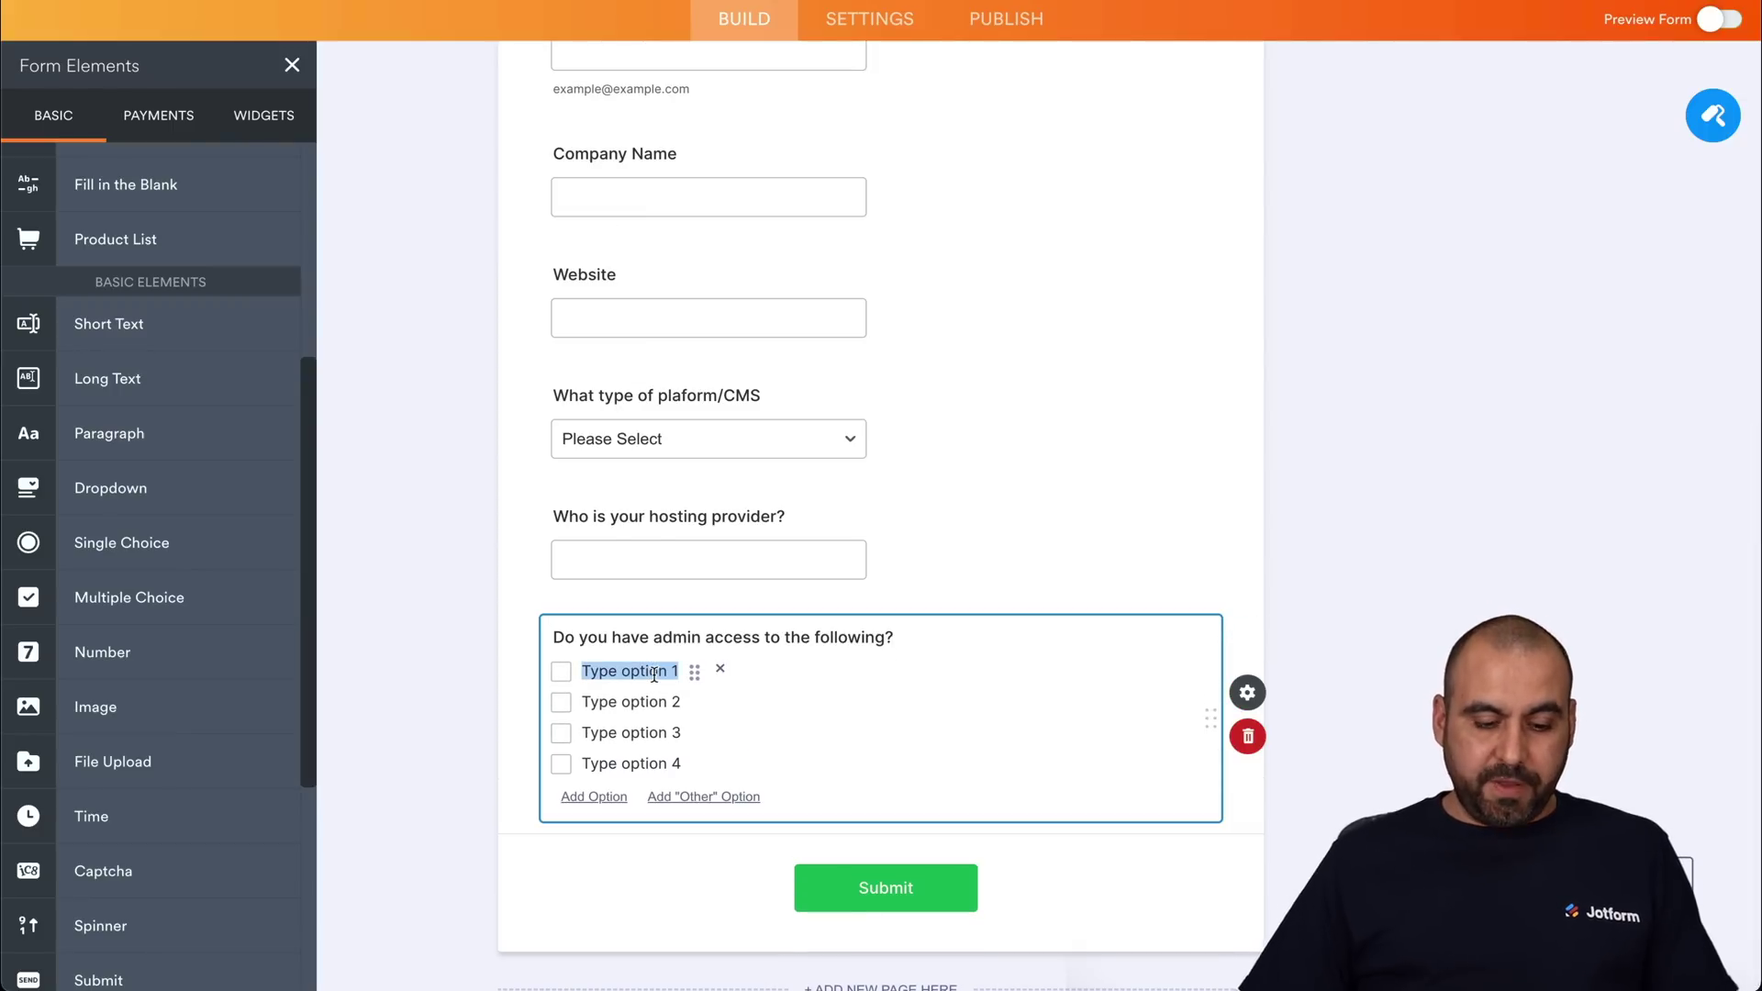
{"action": "type", "text": "DNS settings"}
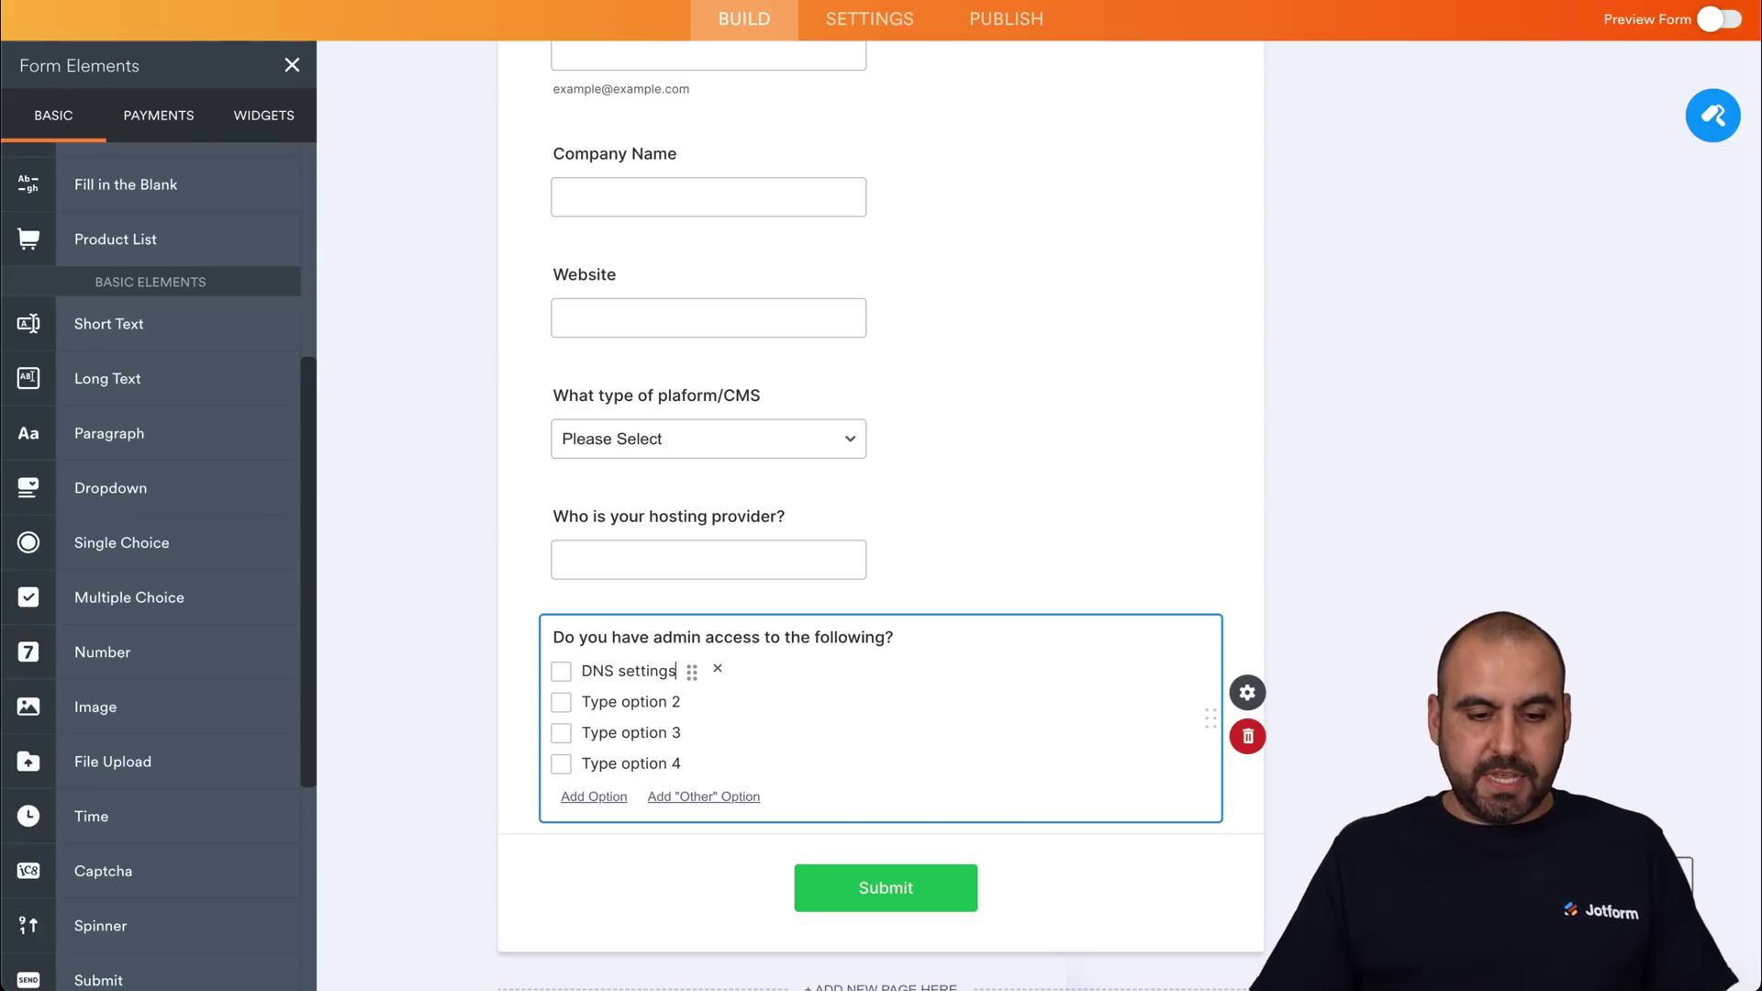
{"action": "left_click", "coordinate": [645, 702]}
{"action": "type", "text": "Web"}
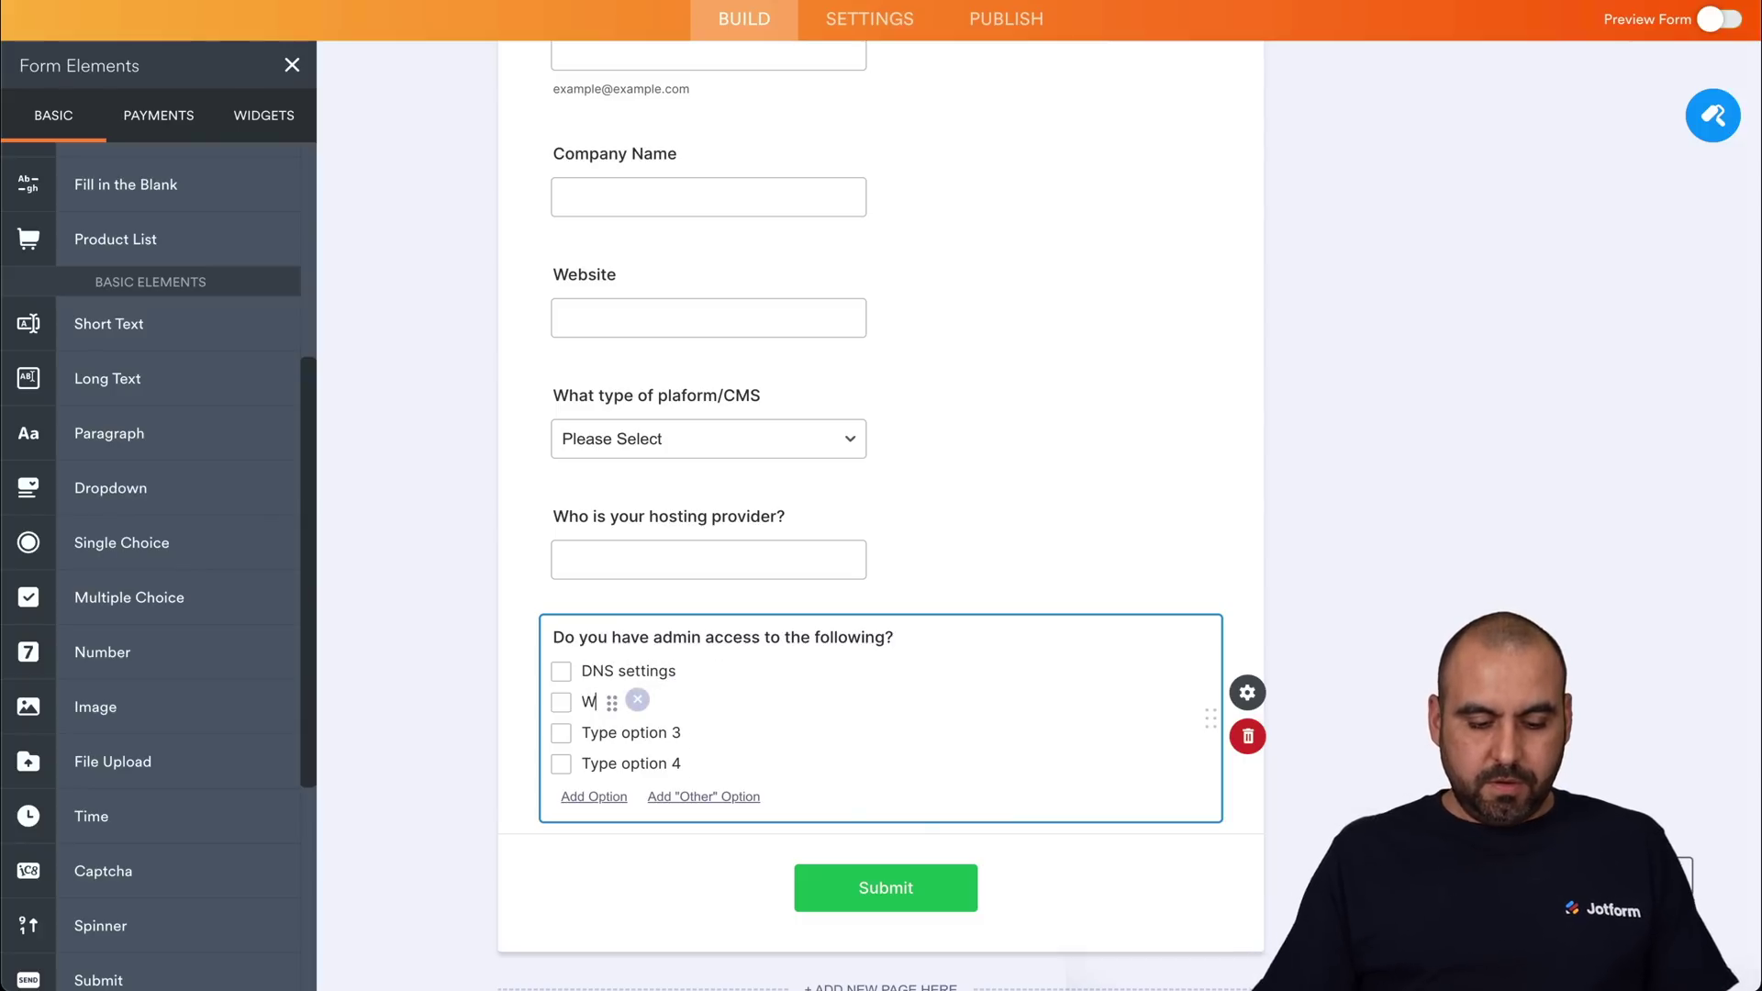
{"action": "key", "text": "BackSpace"}
{"action": "key", "text": "BackSpace"}
{"action": "key", "text": "BackSpace"}
{"action": "type", "text": "C"}
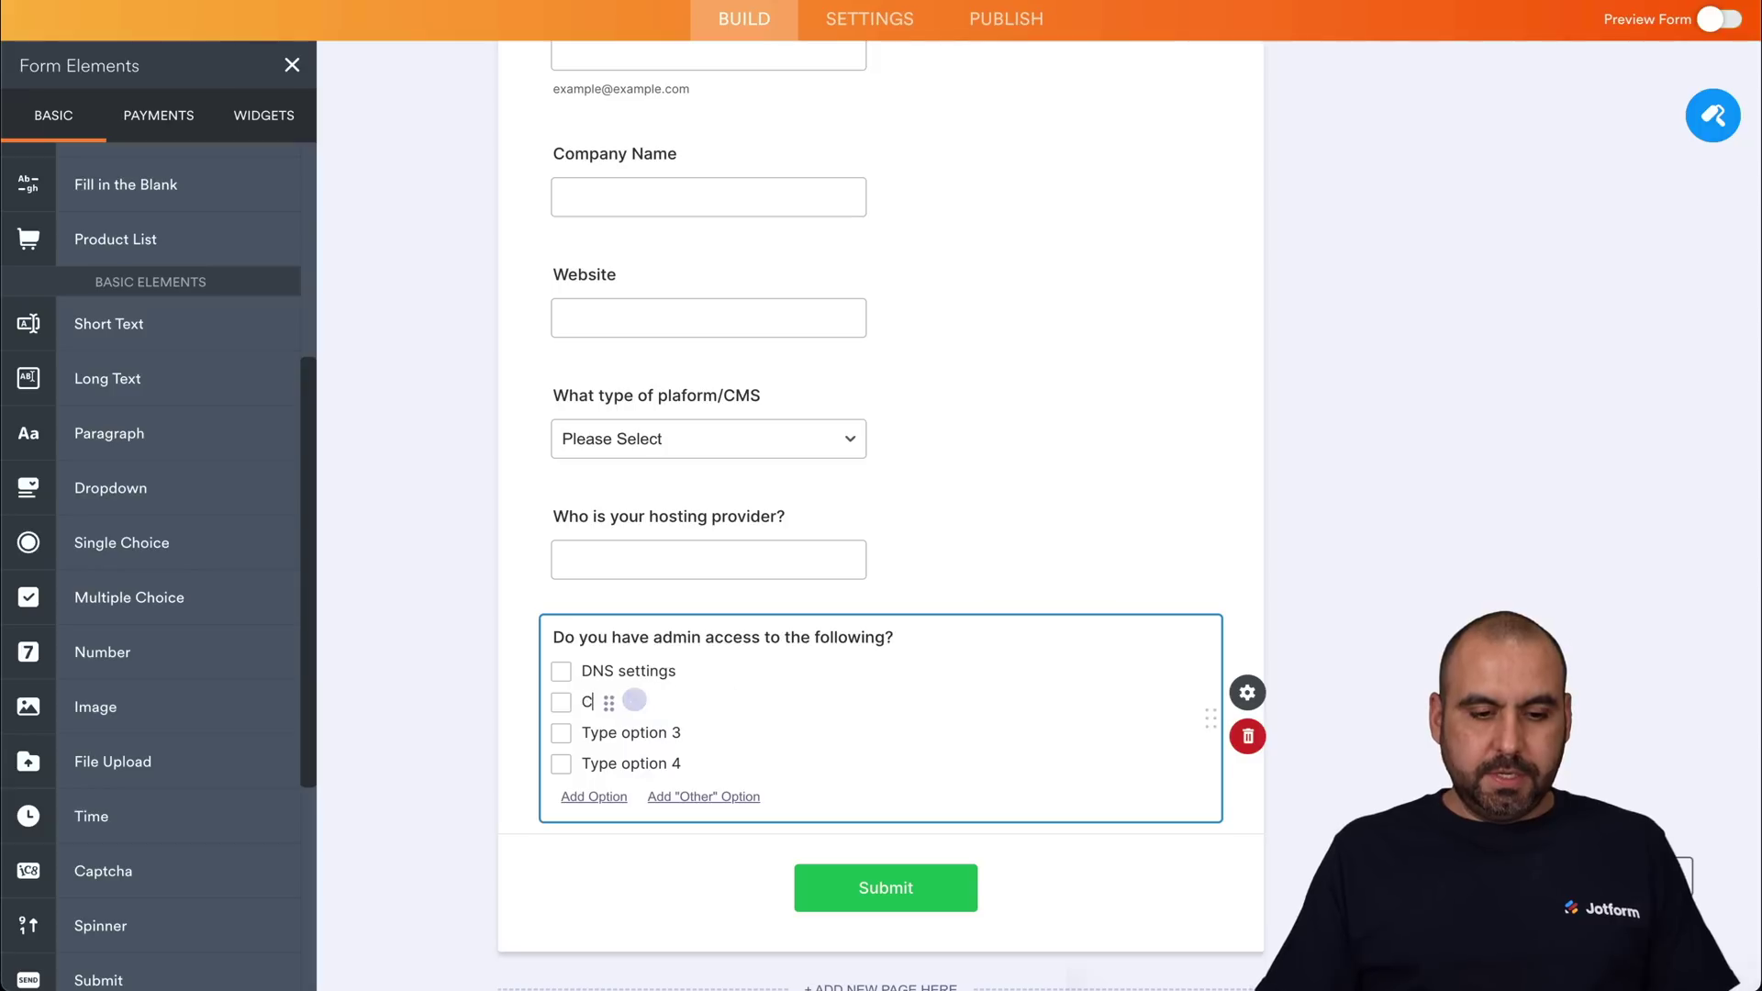
{"action": "type", "text": "MS access"}
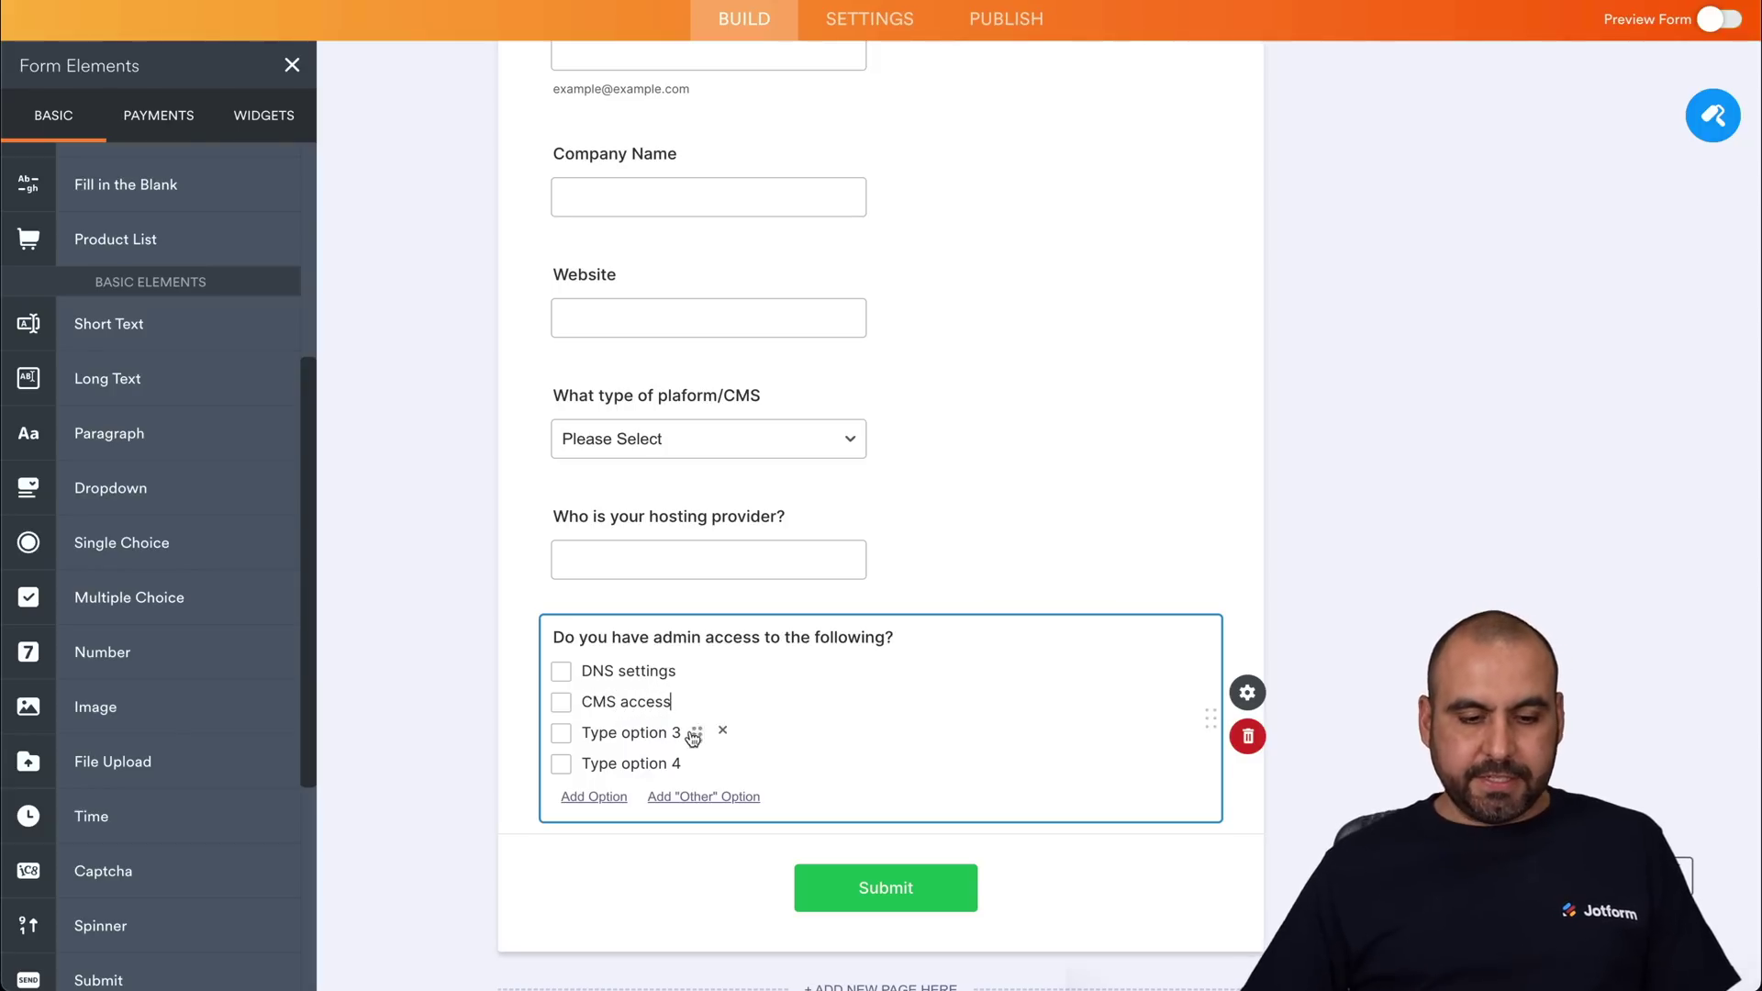
Step: Set the third option to 'Hosting Provider' and delete the unused fourth option
{"action": "left_click", "coordinate": [631, 730]}
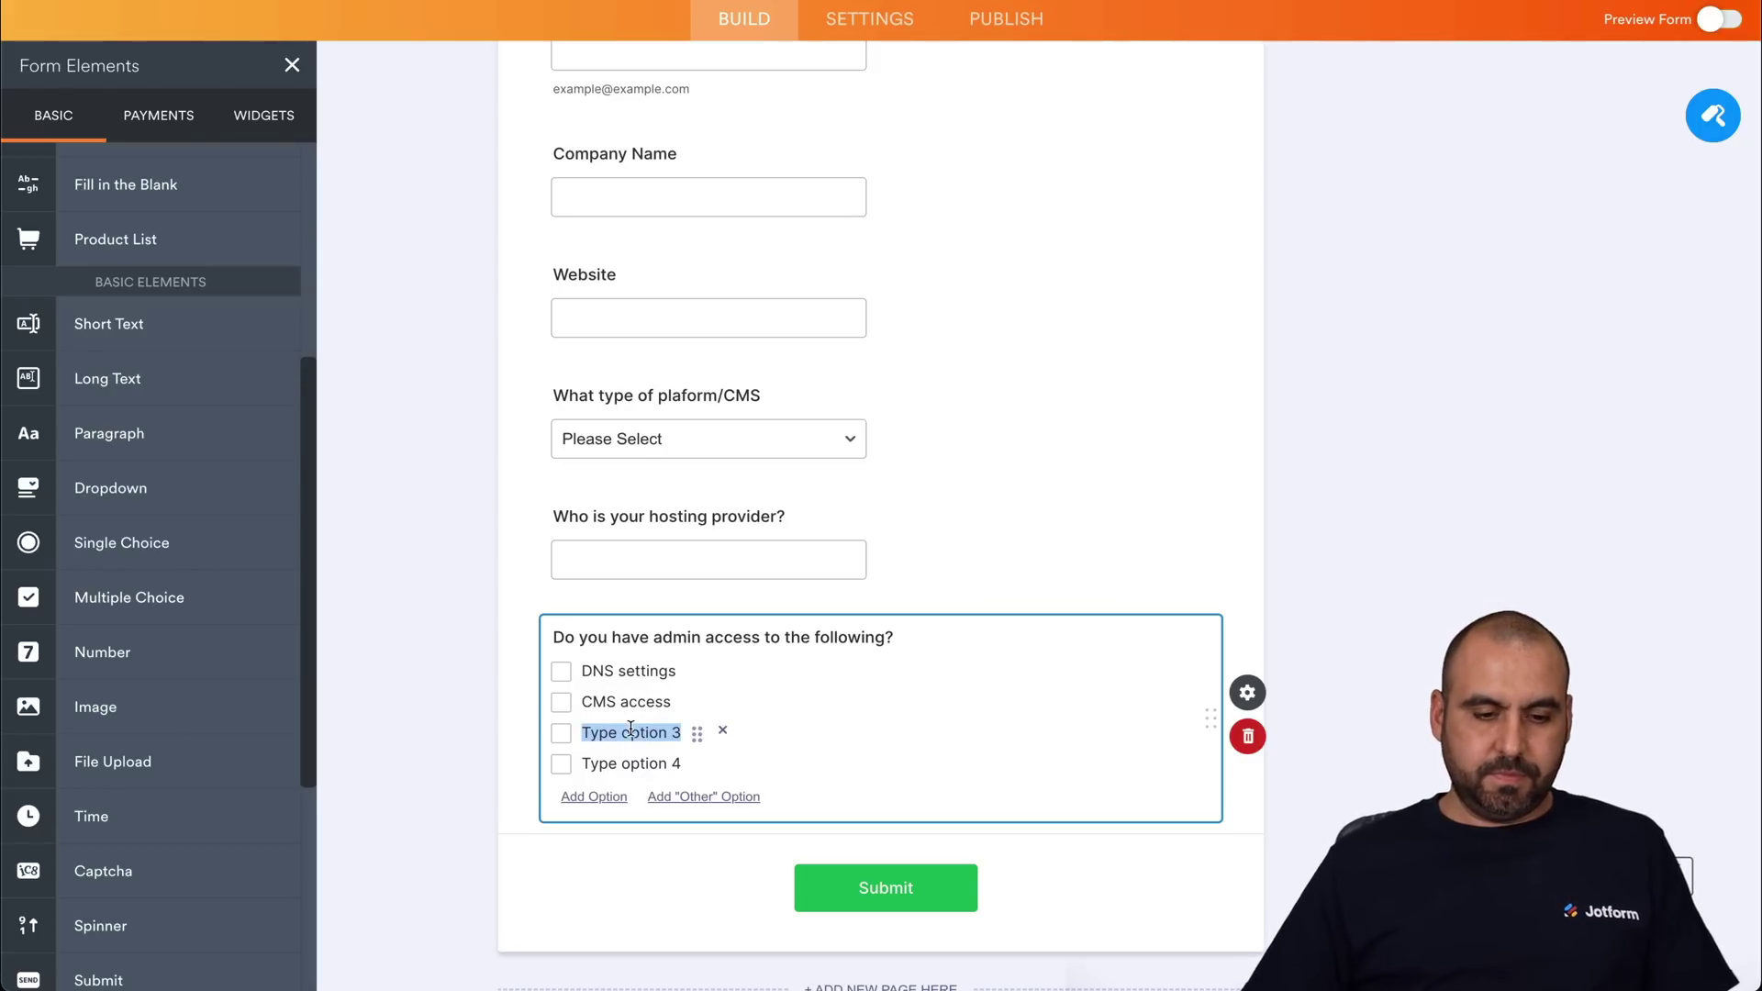
{"action": "type", "text": "Hosting P"}
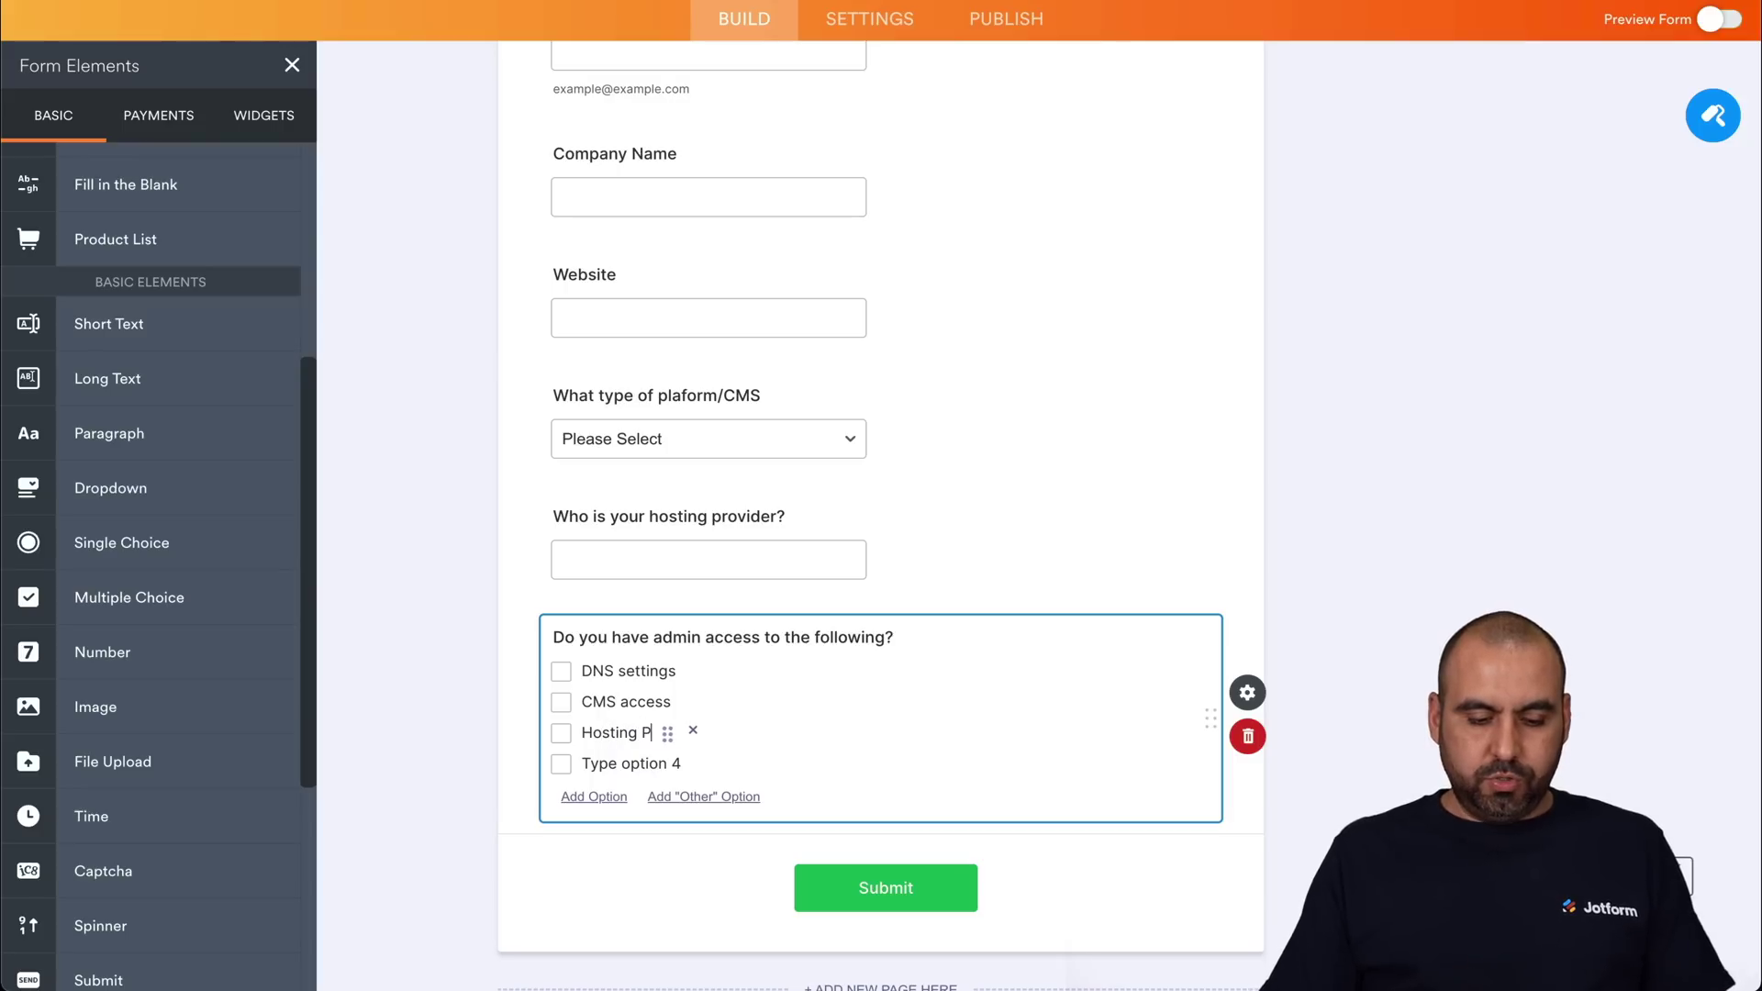
{"action": "type", "text": "rovider"}
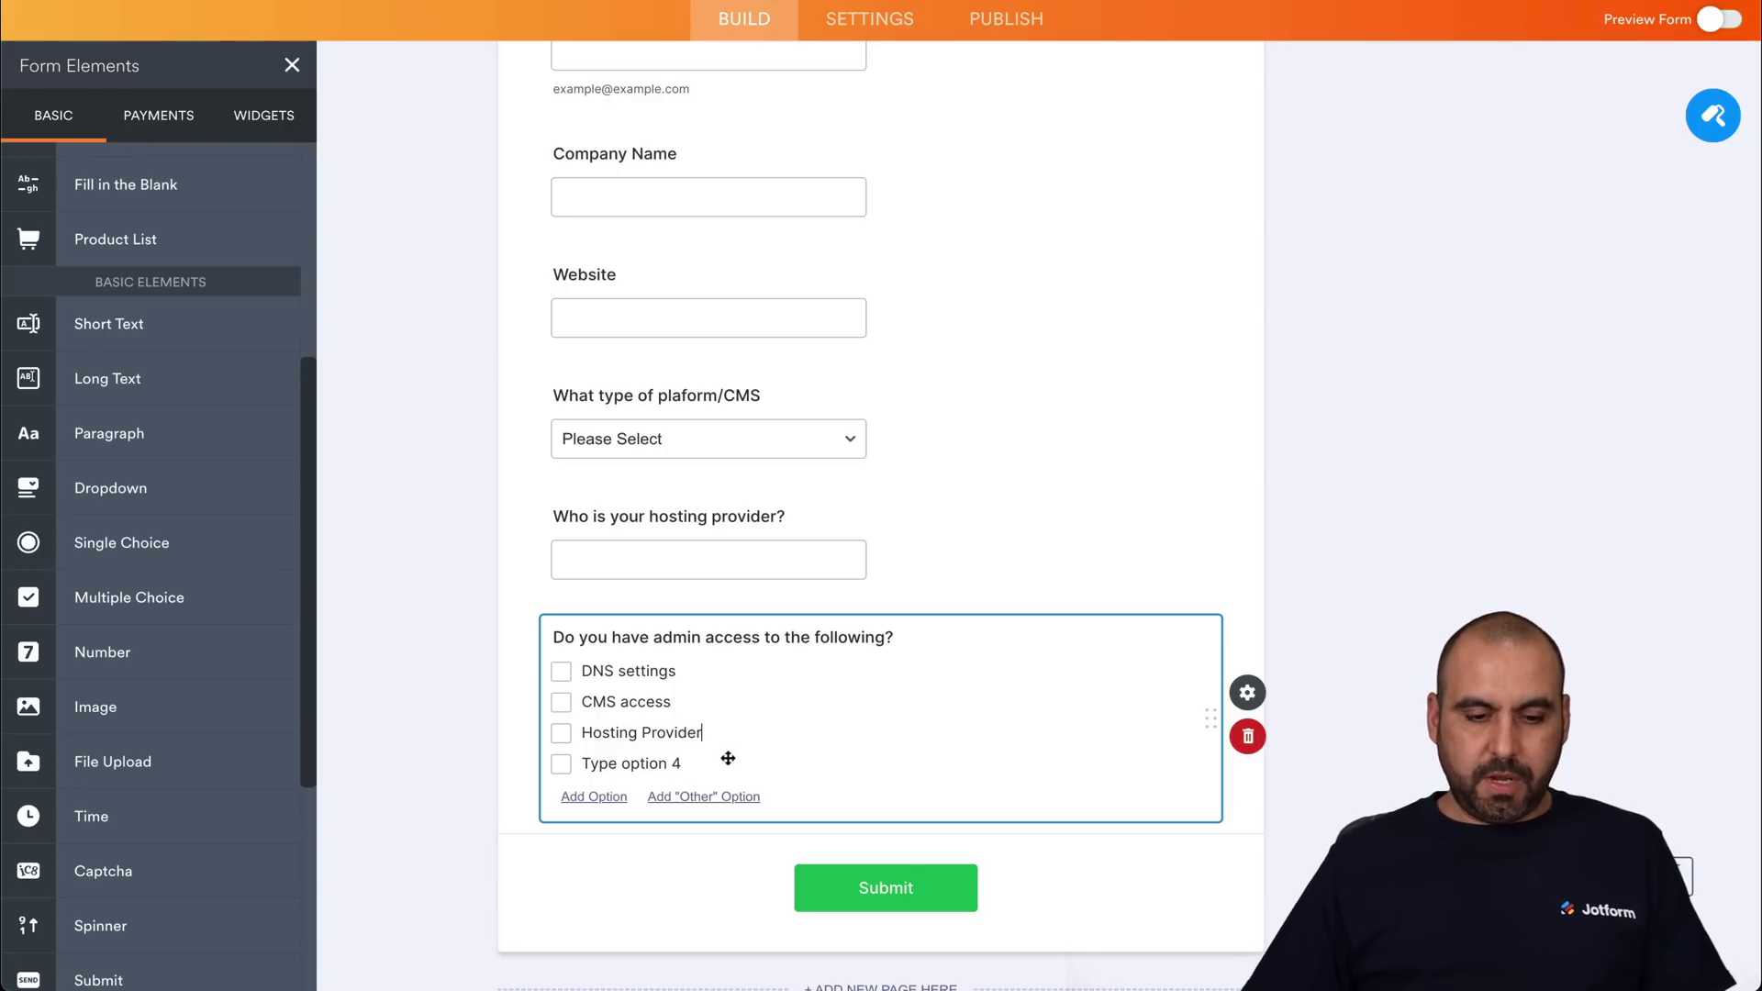
{"action": "left_click", "coordinate": [716, 760]}
{"action": "key", "text": "BackSpace"}
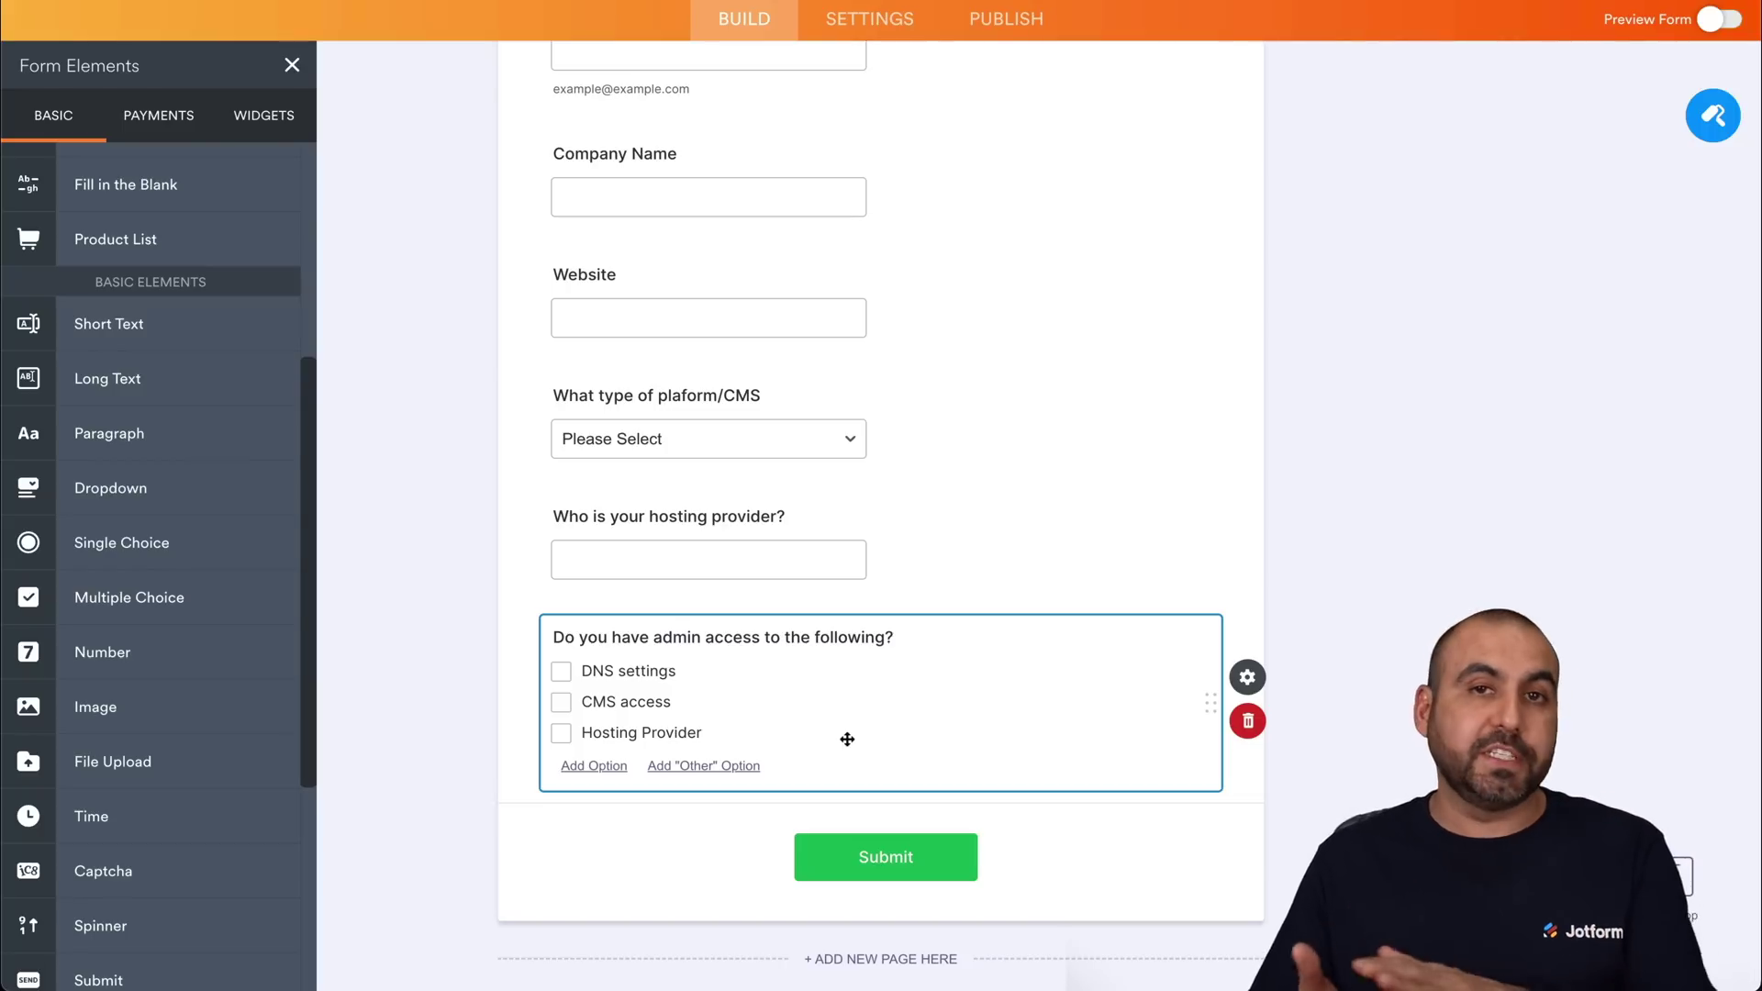
{"action": "scroll", "coordinate": [844, 737], "scroll_direction": "down", "scroll_amount": 1}
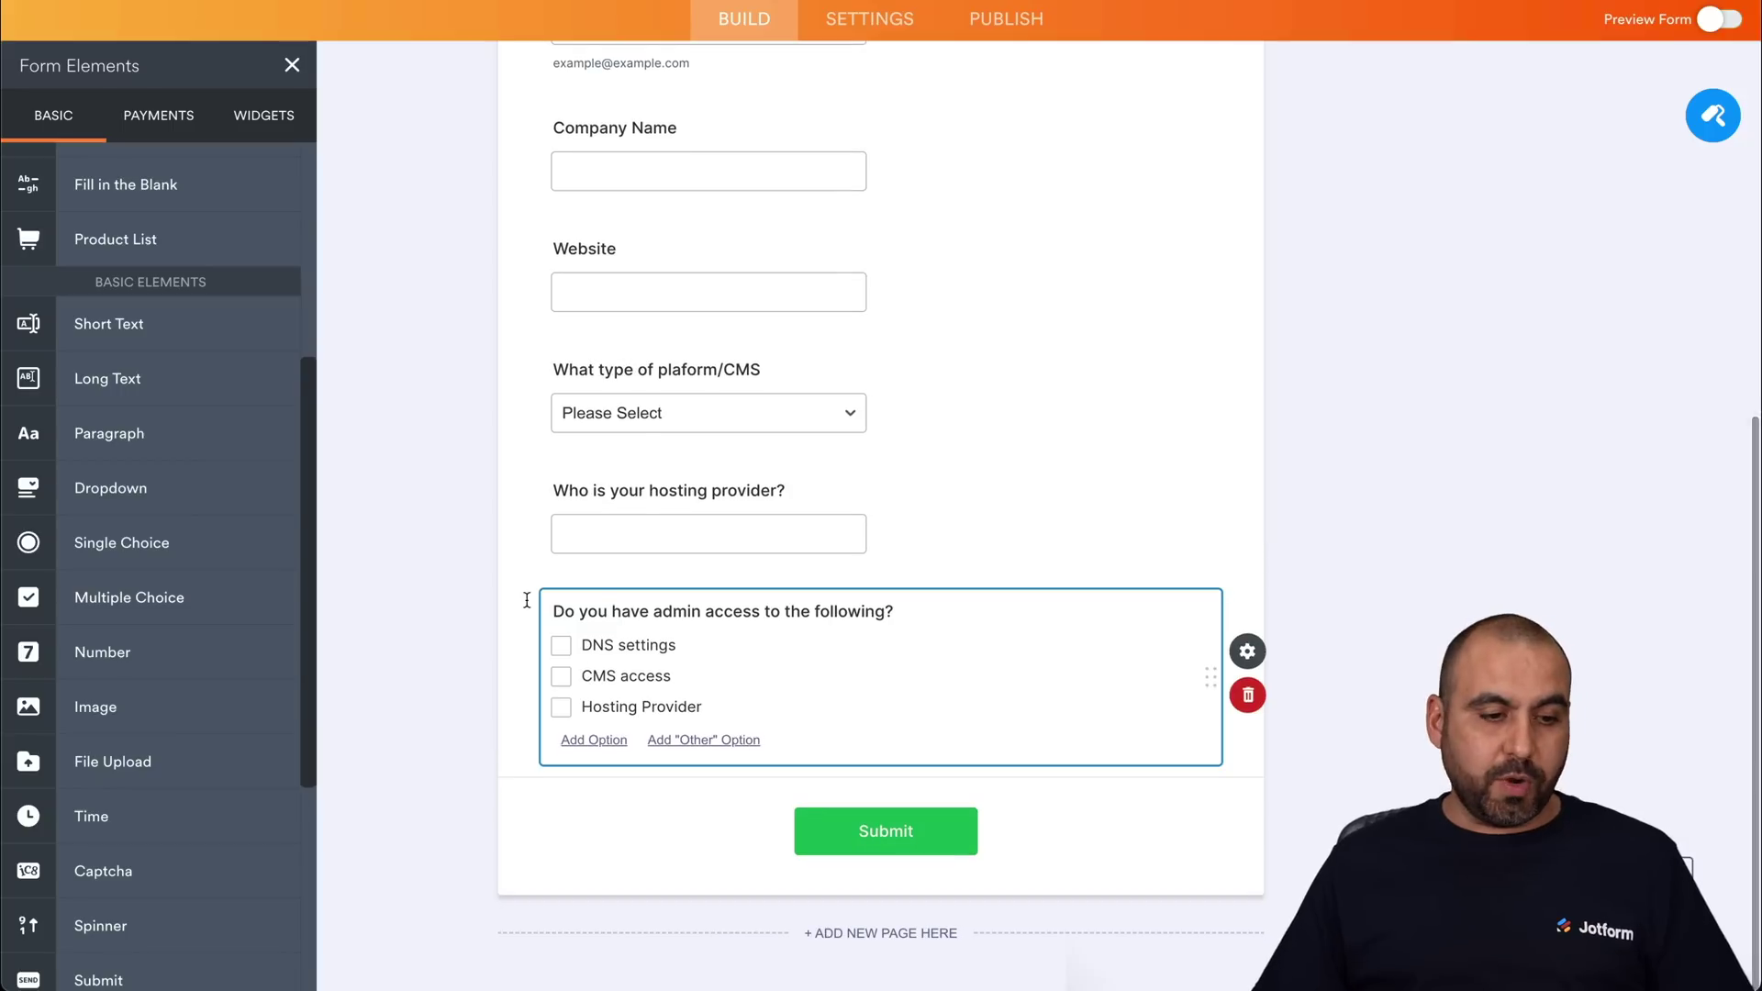
Step: Add a 'Speed Optimization Goals' question with options Faster website loading time and Google Page Speed improvement
{"action": "left_click_drag", "start_coordinate": [140, 592], "coordinate": [768, 815]}
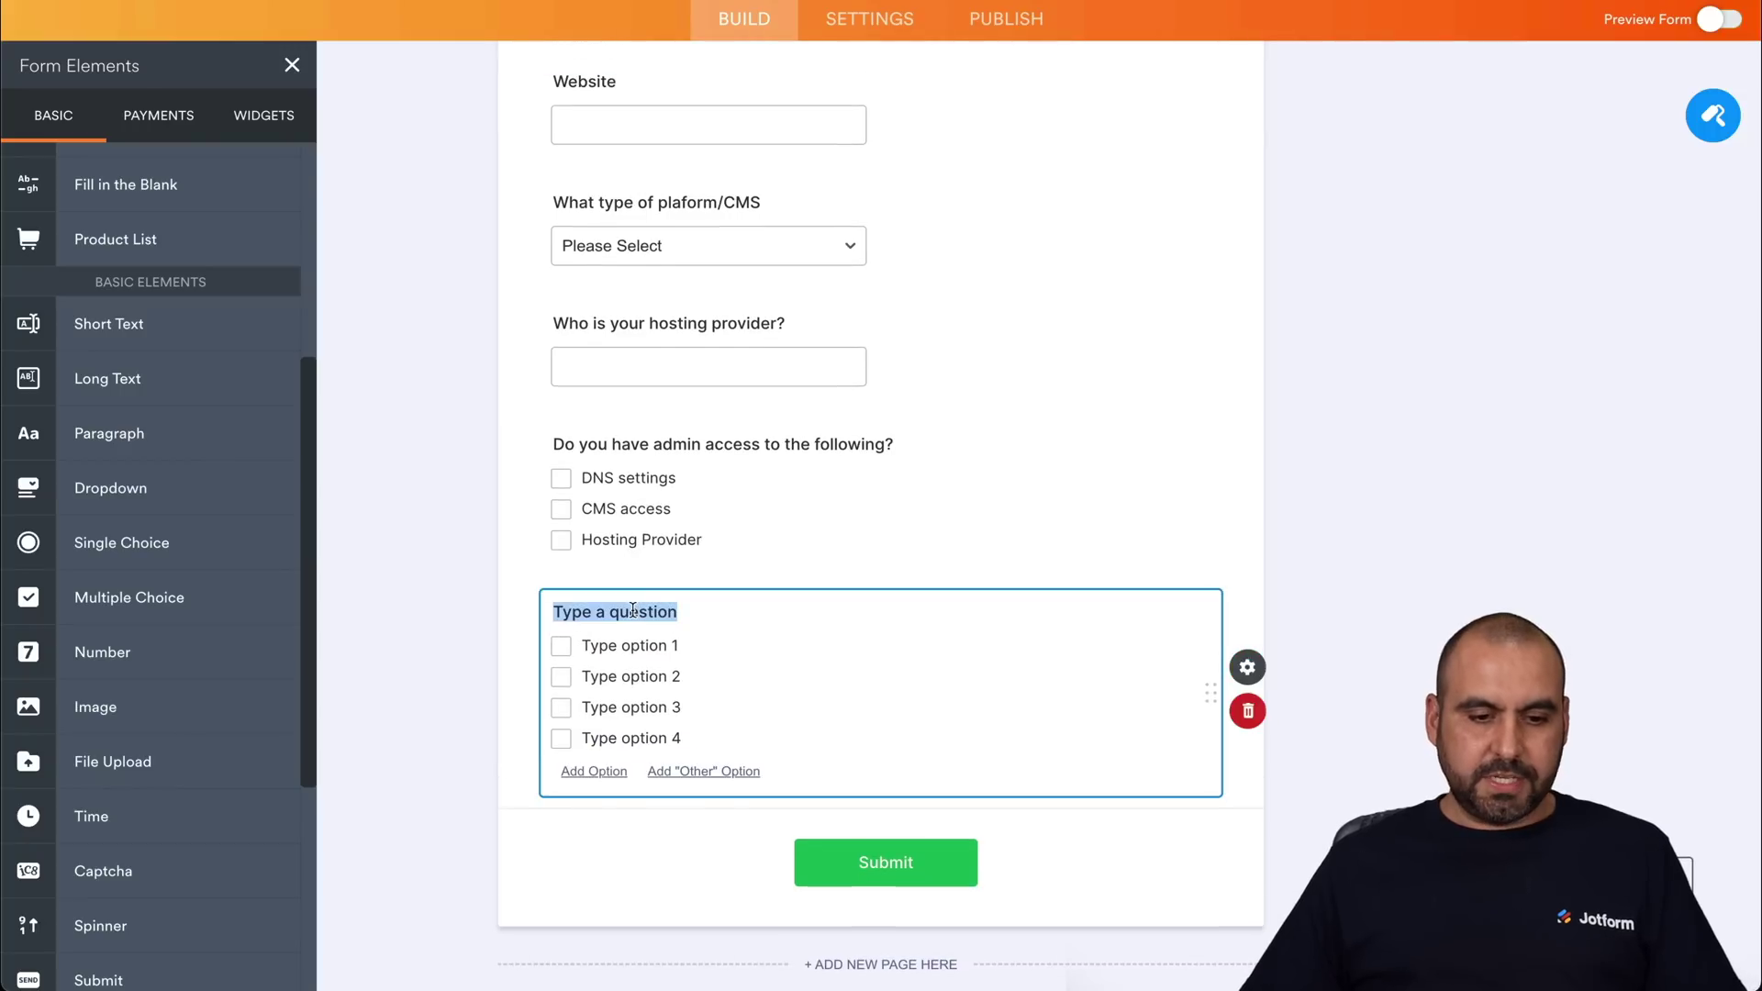
{"action": "type", "text": "Speed Optimization Goals"}
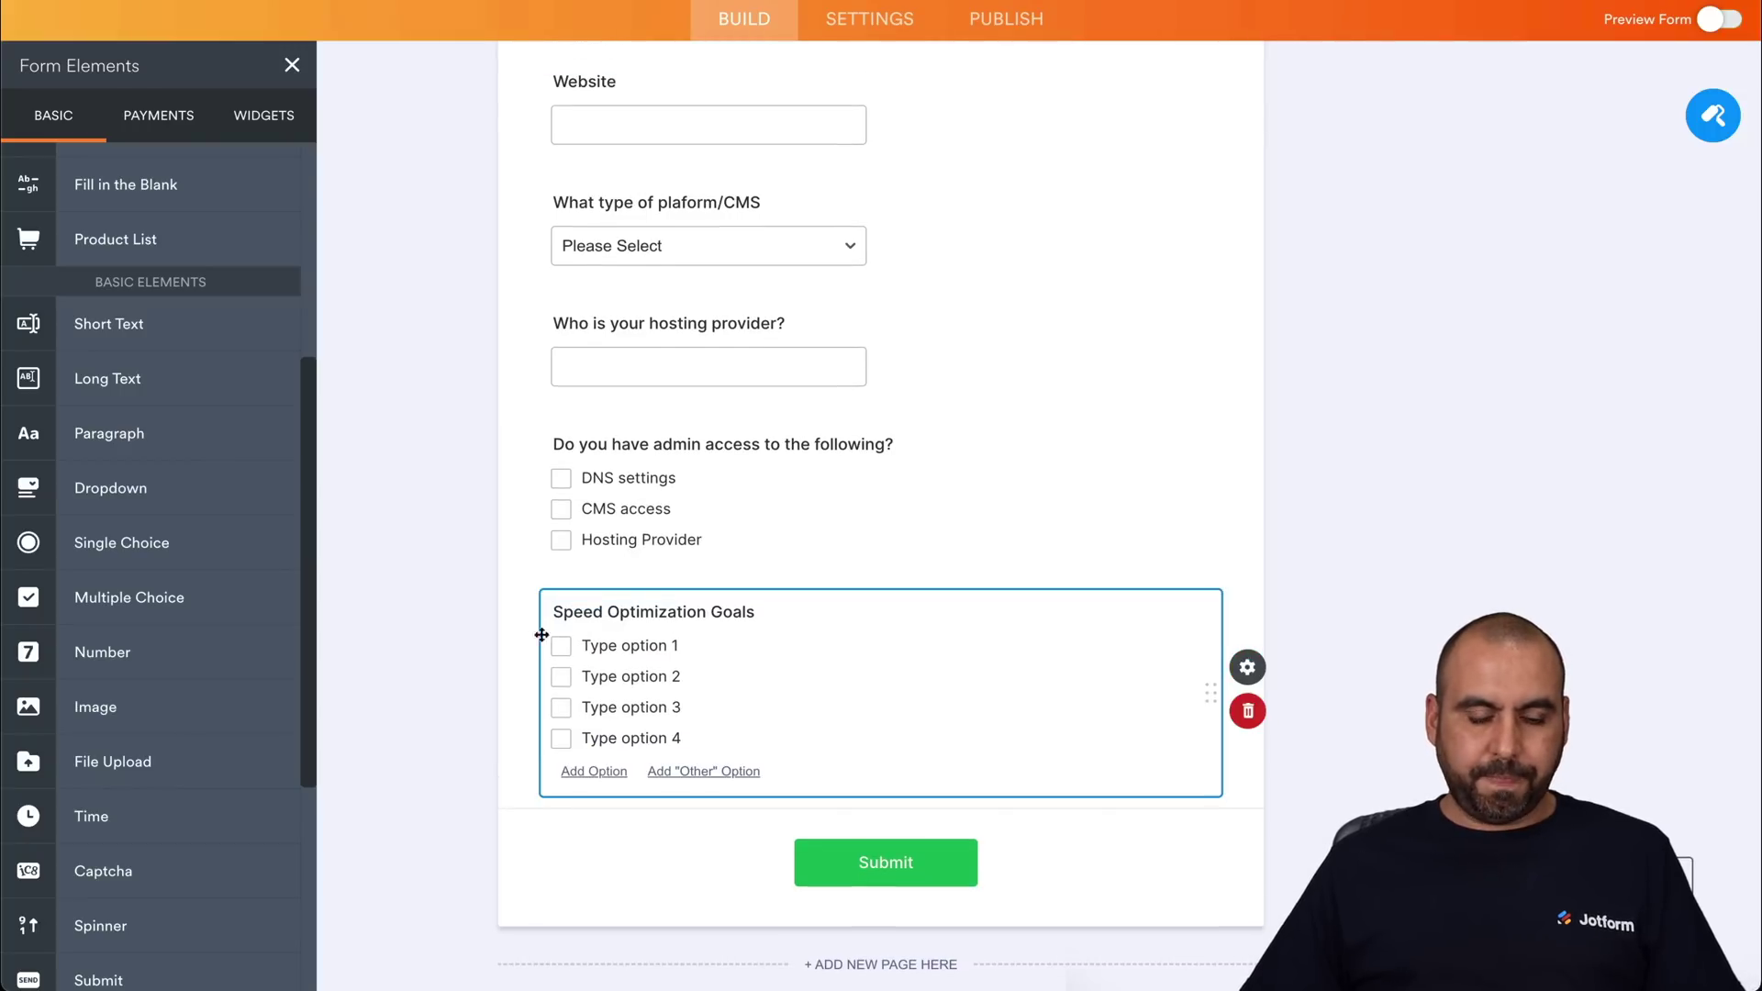
{"action": "triple_click", "coordinate": [620, 648]}
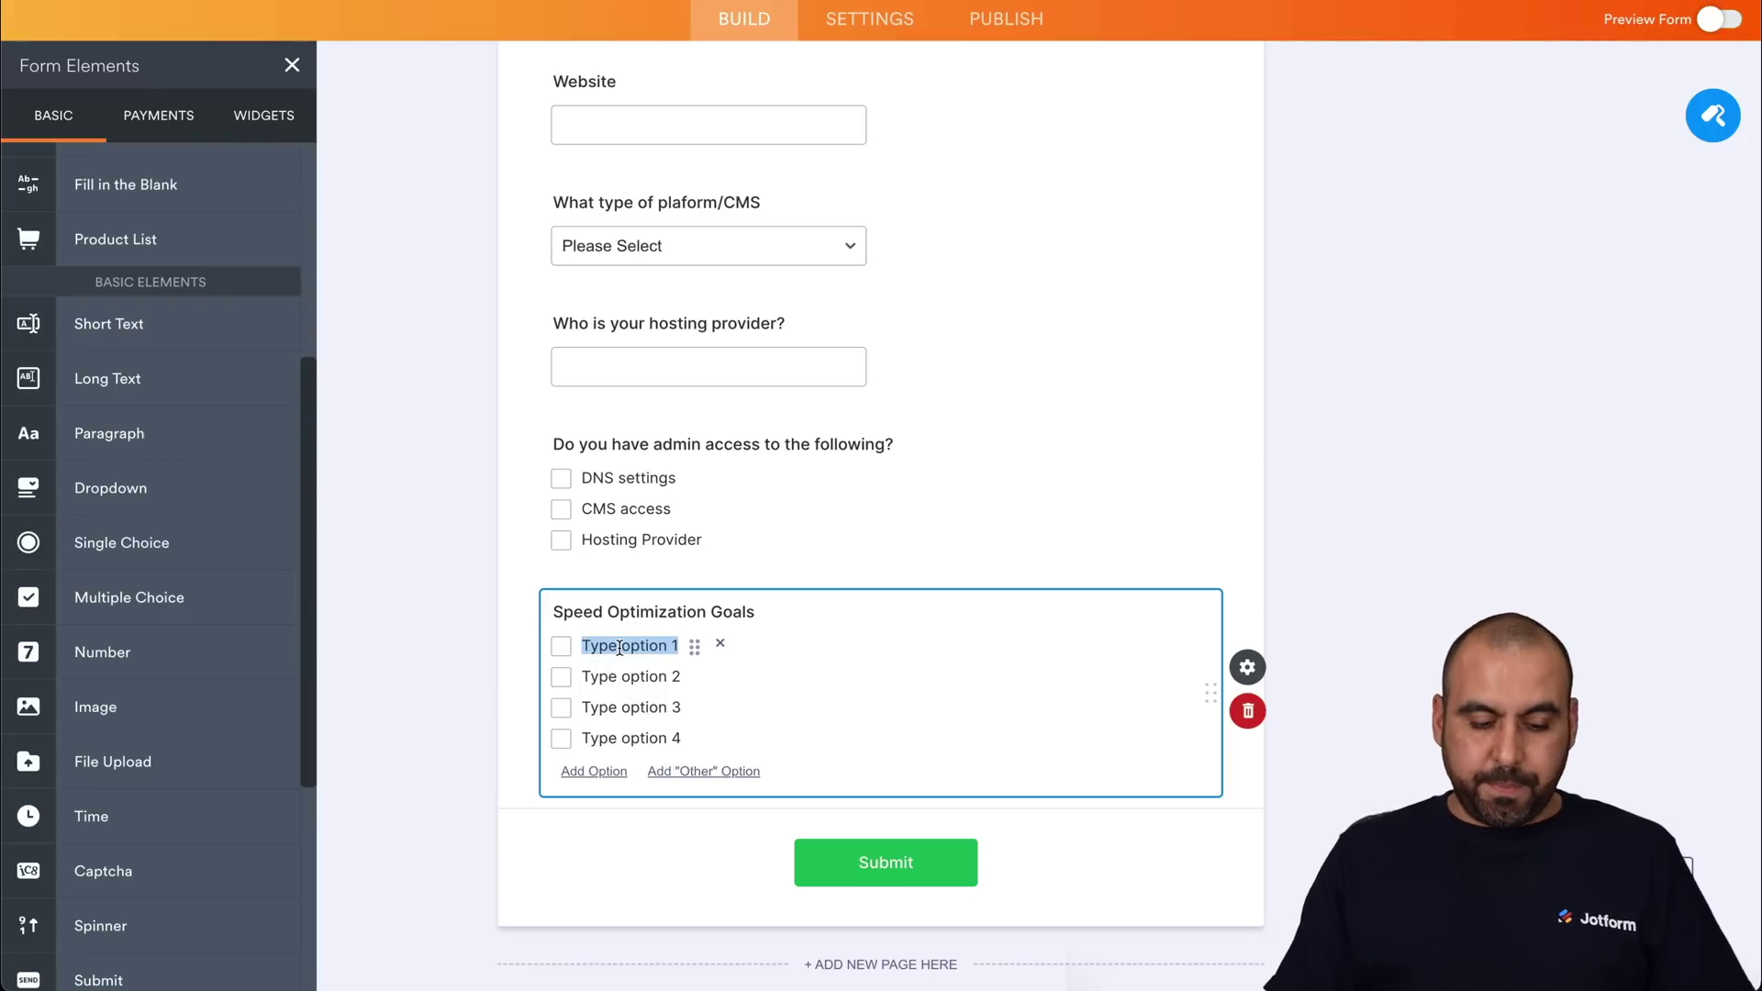
{"action": "type", "text": "Faster website"}
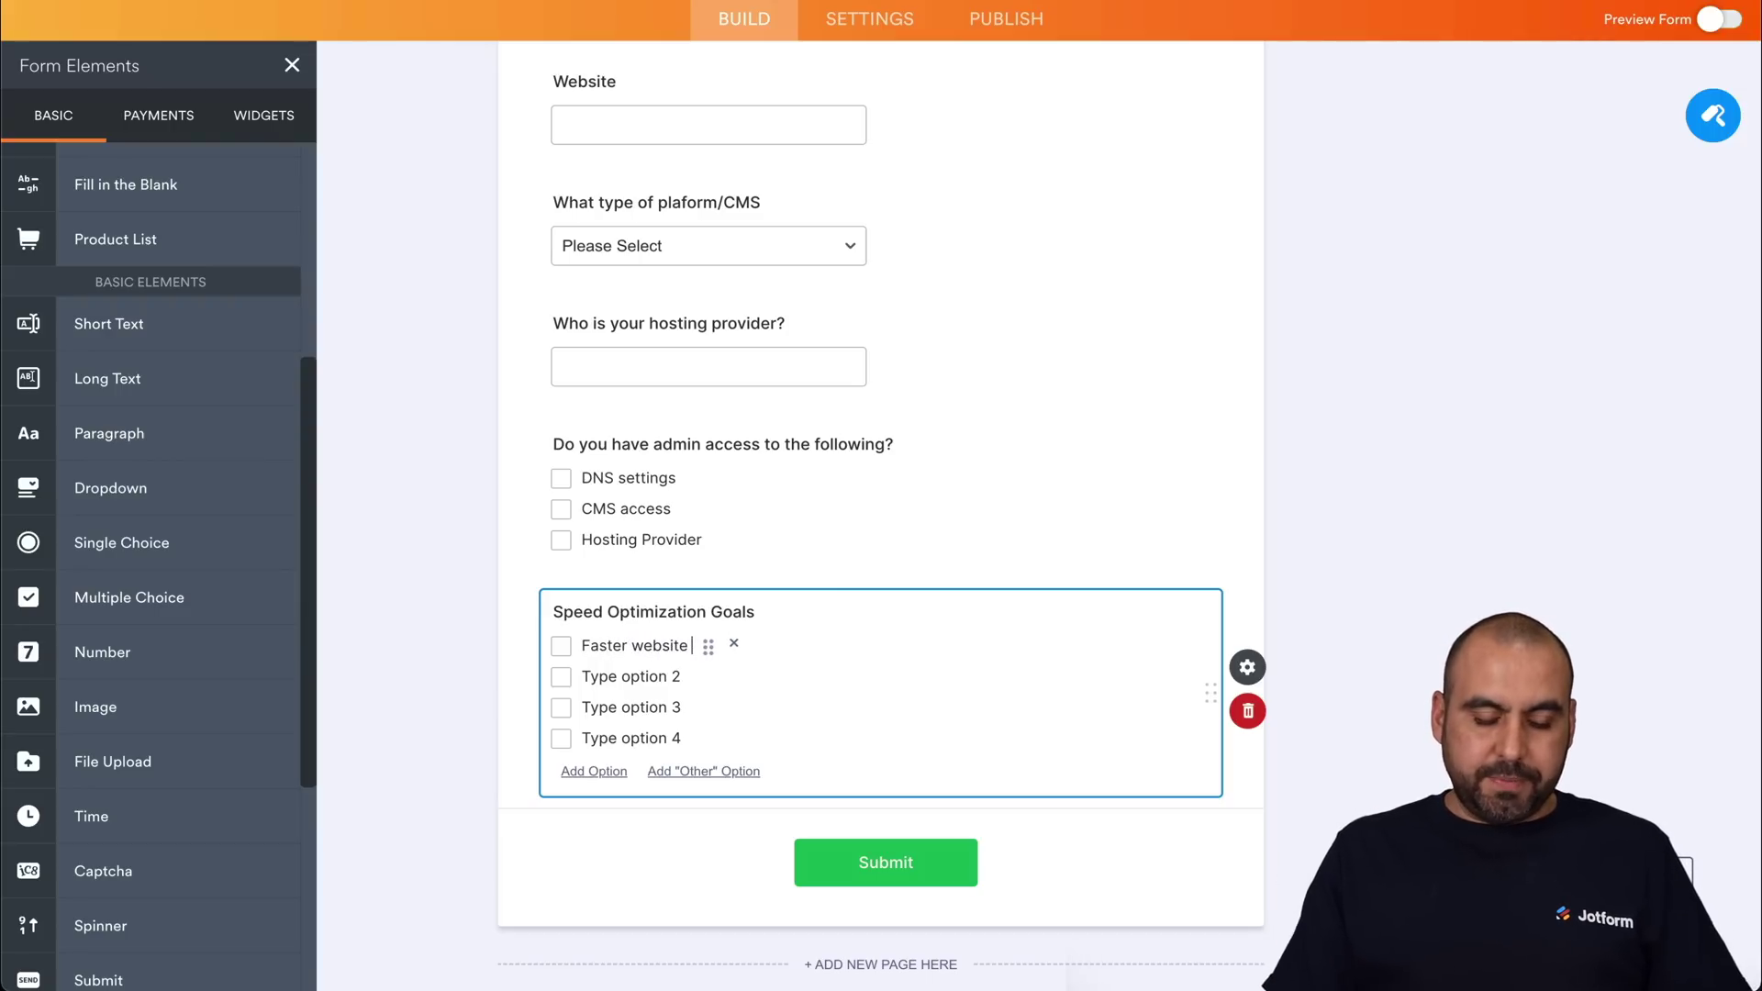
{"action": "type", "text": " loading ti"}
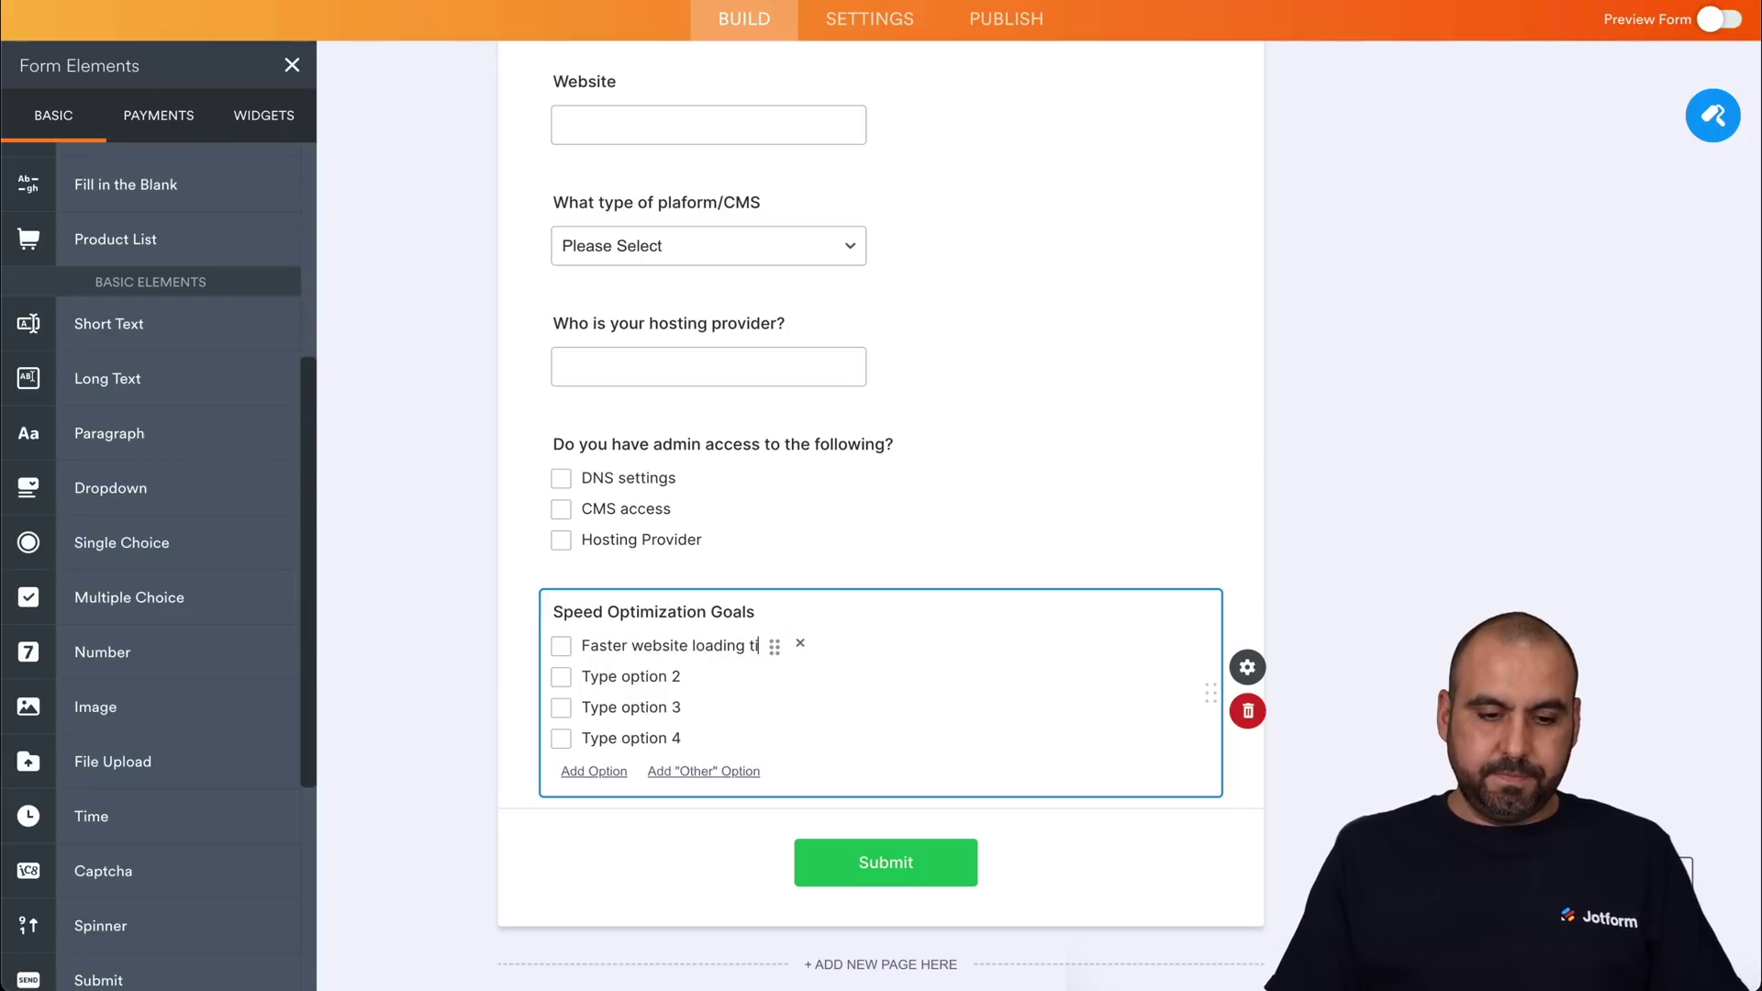
{"action": "type", "text": "me"}
{"action": "key", "text": "Tab"}
{"action": "key", "text": "ctrl+shift+Right"}
{"action": "key", "text": "ctrl+shift+Right"}
{"action": "key", "text": "ctrl+shift+Right"}
{"action": "type", "text": "Goog"}
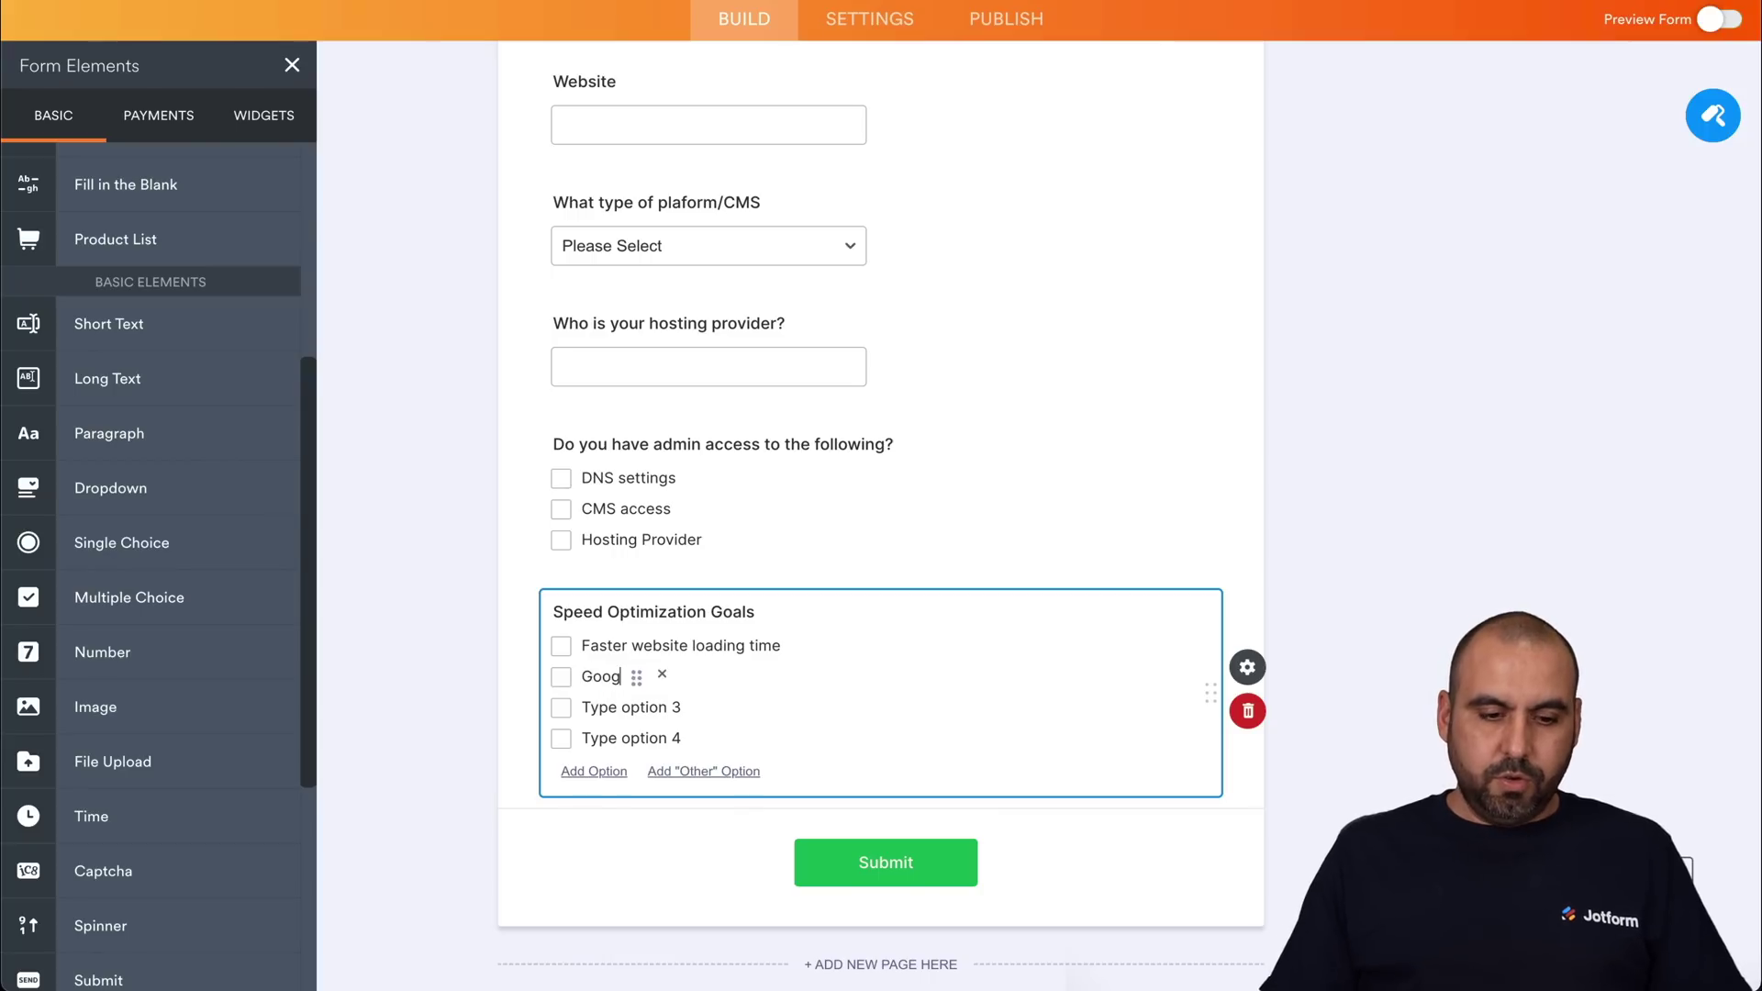
{"action": "type", "text": "le Page Spe"}
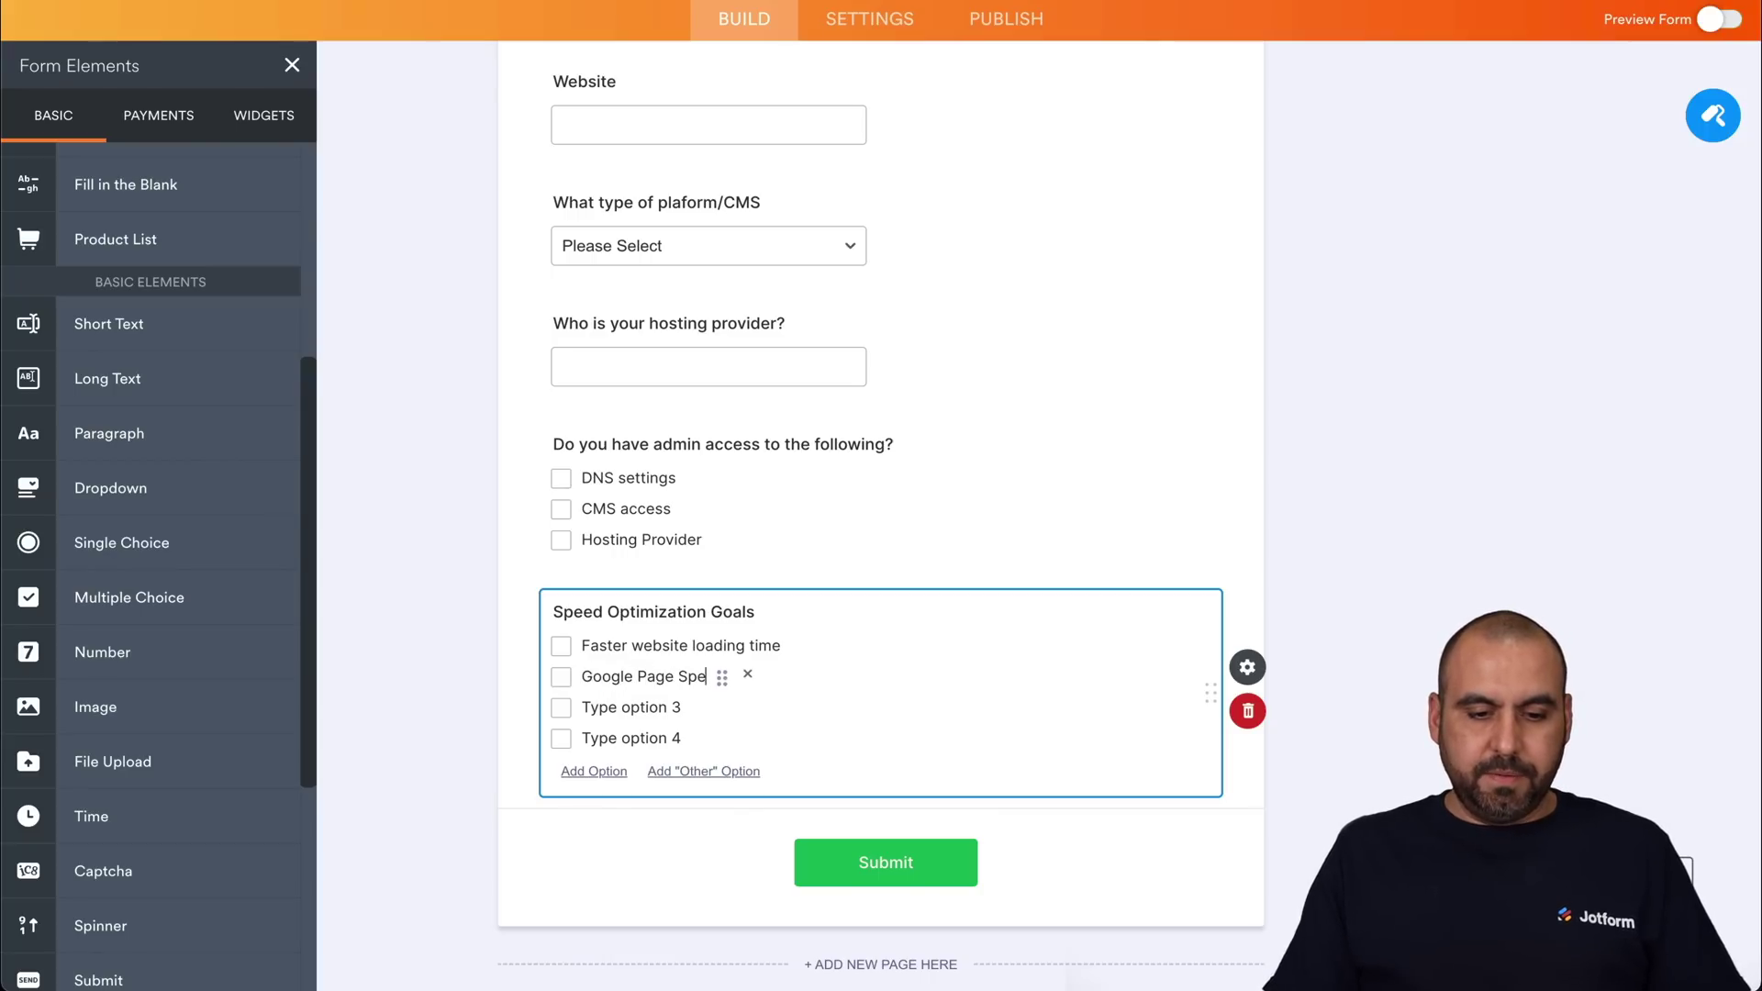
{"action": "type", "text": "ed improvements"}
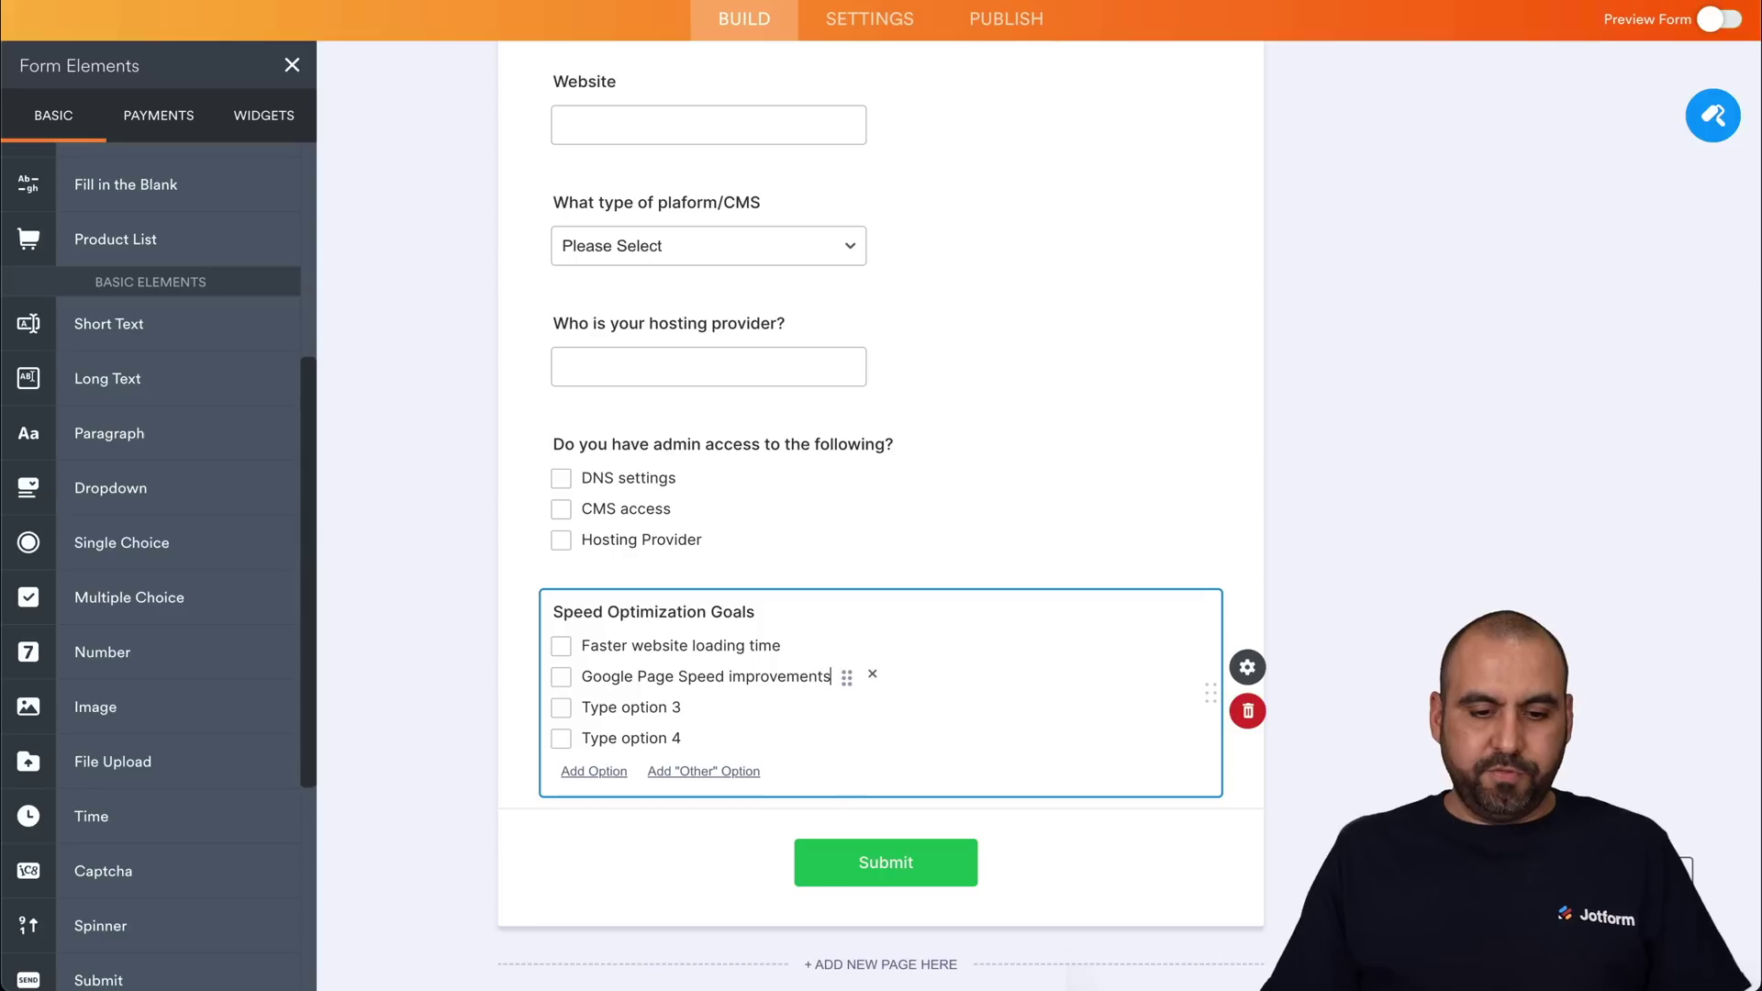
{"action": "key", "text": "BackSpace"}
Step: Set the third option to 'Time Till First Byte improvemenet' and remove the fourth option
{"action": "key", "text": "Tab"}
{"action": "key", "text": "ctrl+shift+Right"}
{"action": "key", "text": "ctrl+shift+Right"}
{"action": "key", "text": "ctrl+shift+Right"}
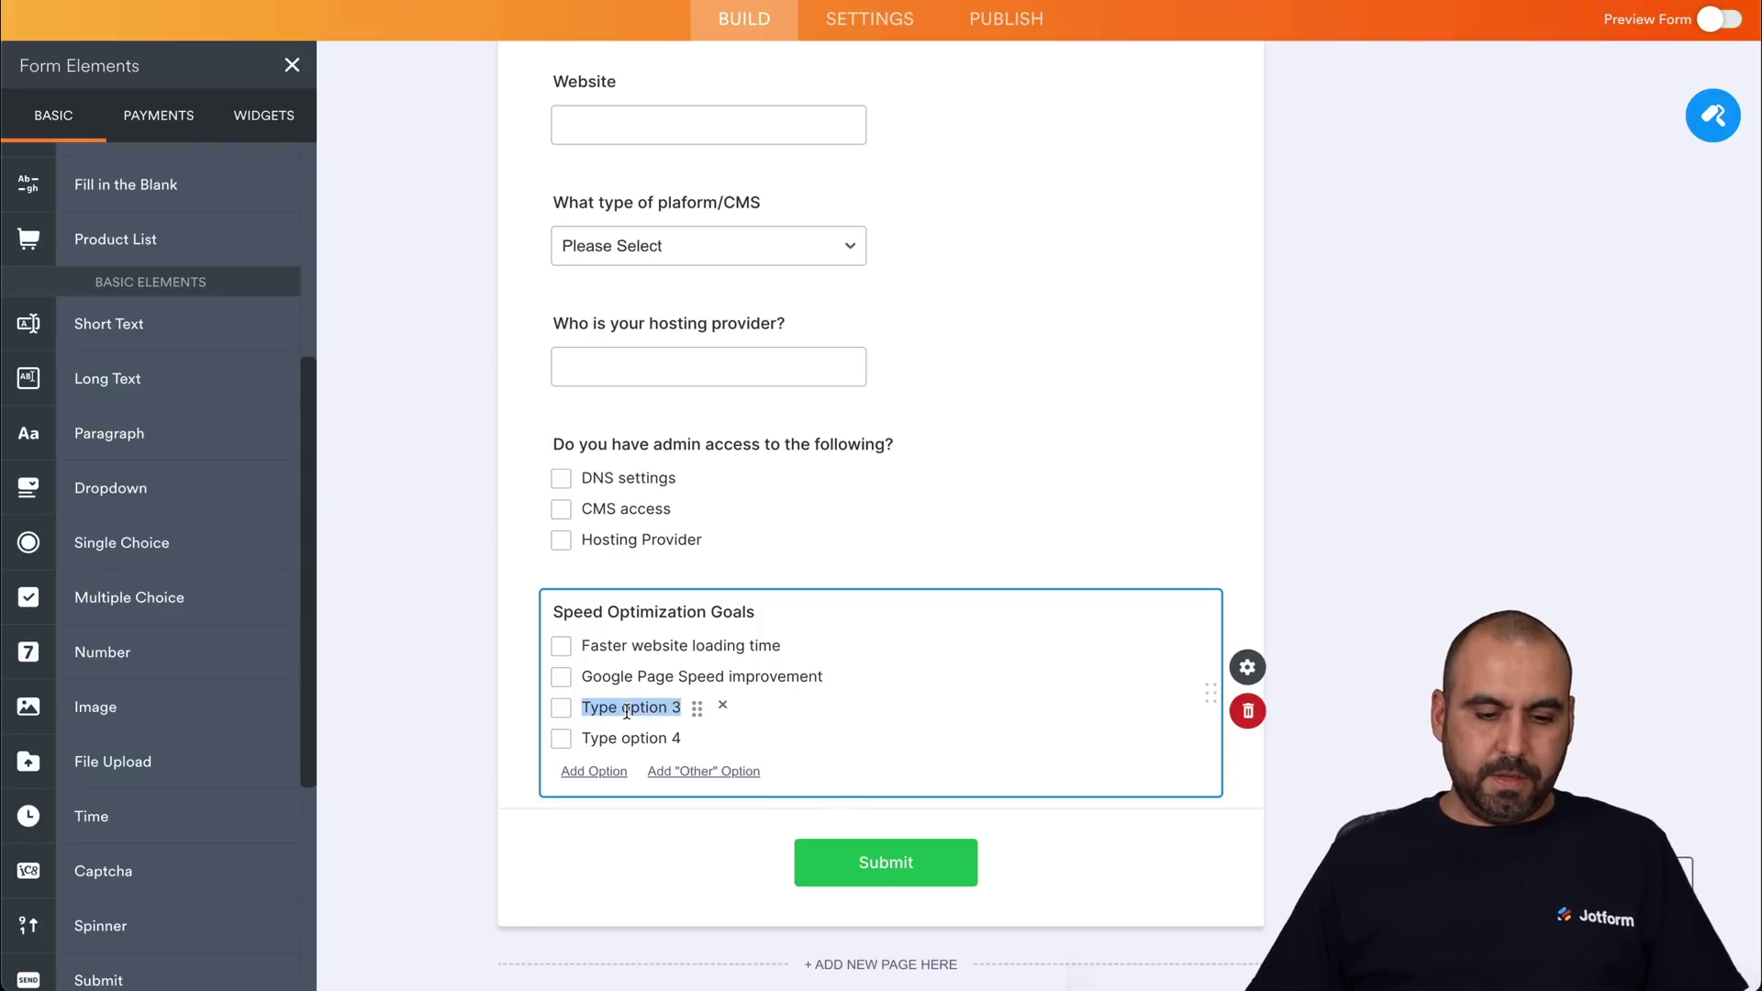
{"action": "type", "text": "Time Till"}
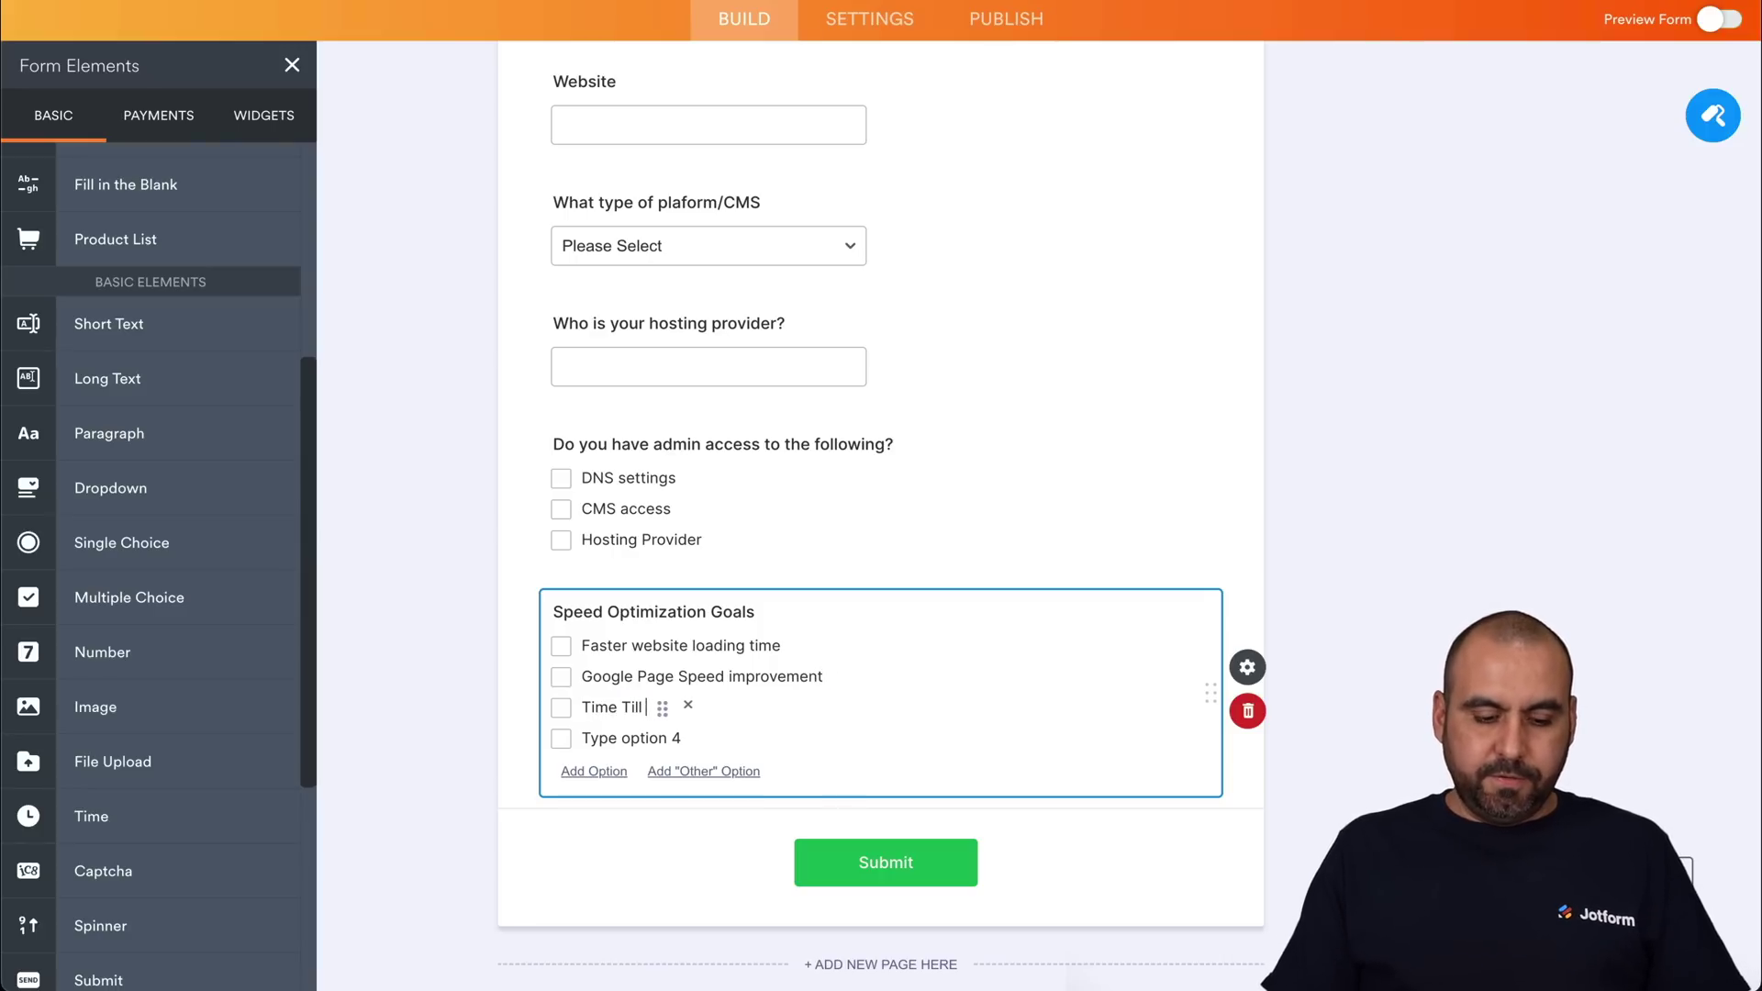
{"action": "type", "text": " First Byt"}
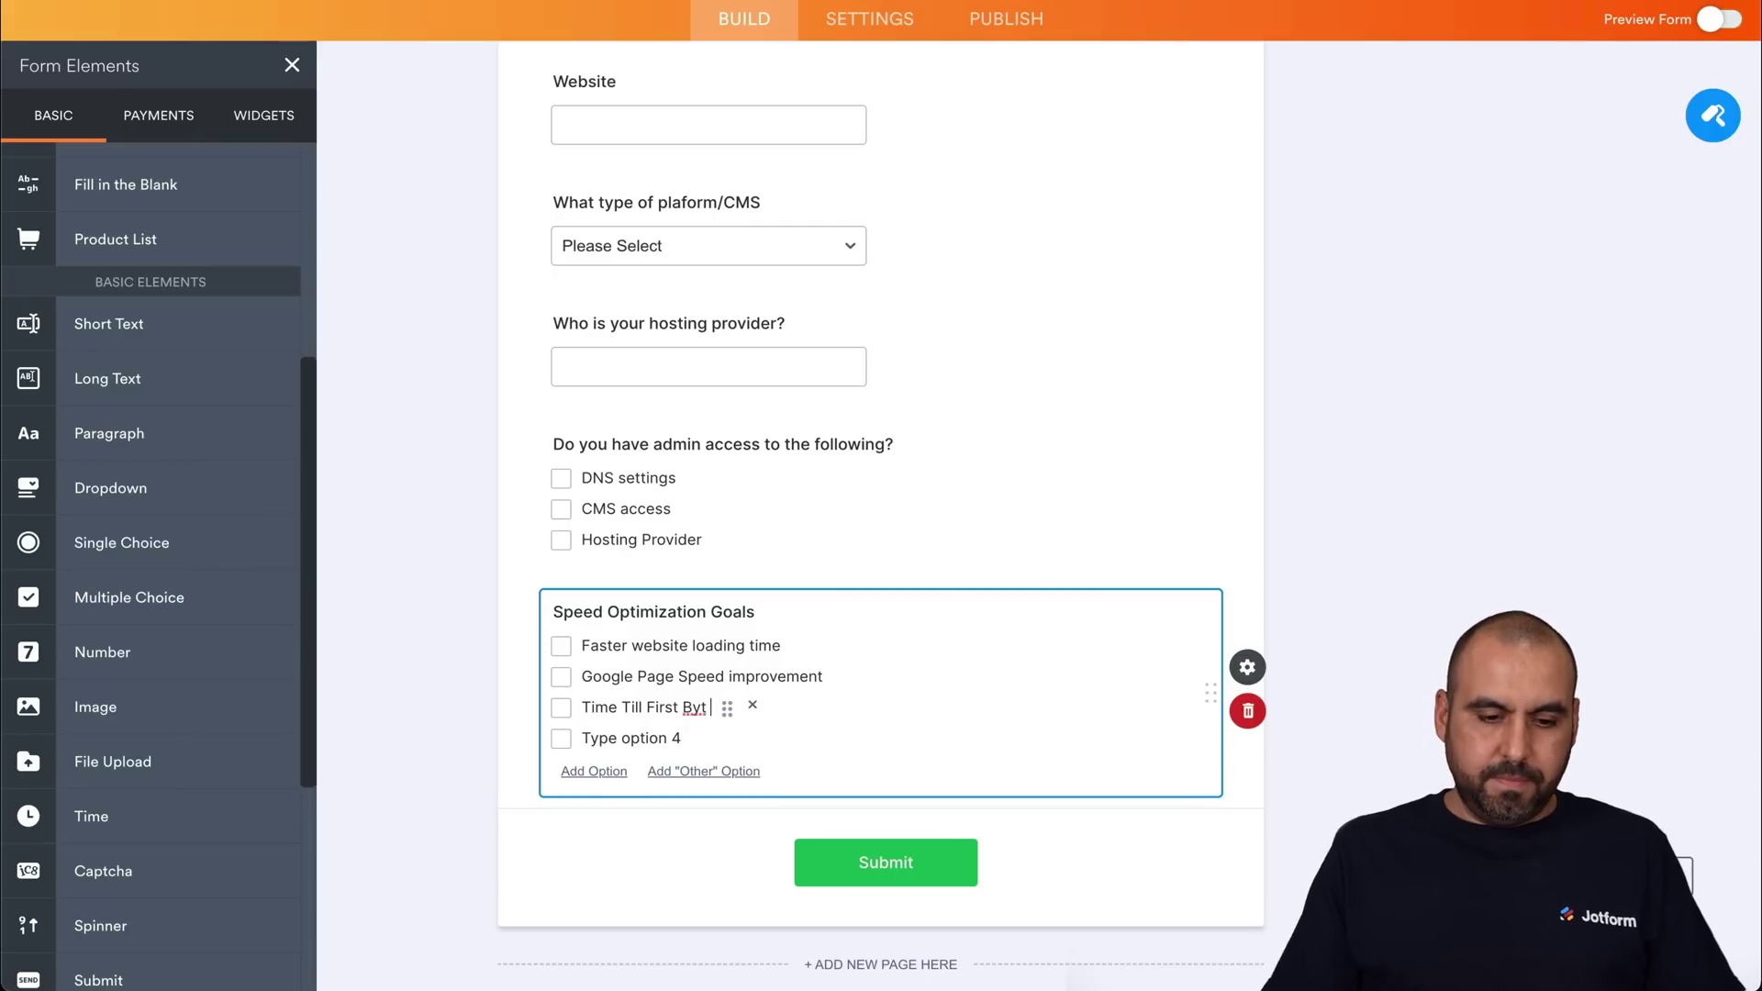
{"action": "type", "text": "e improvemenet"}
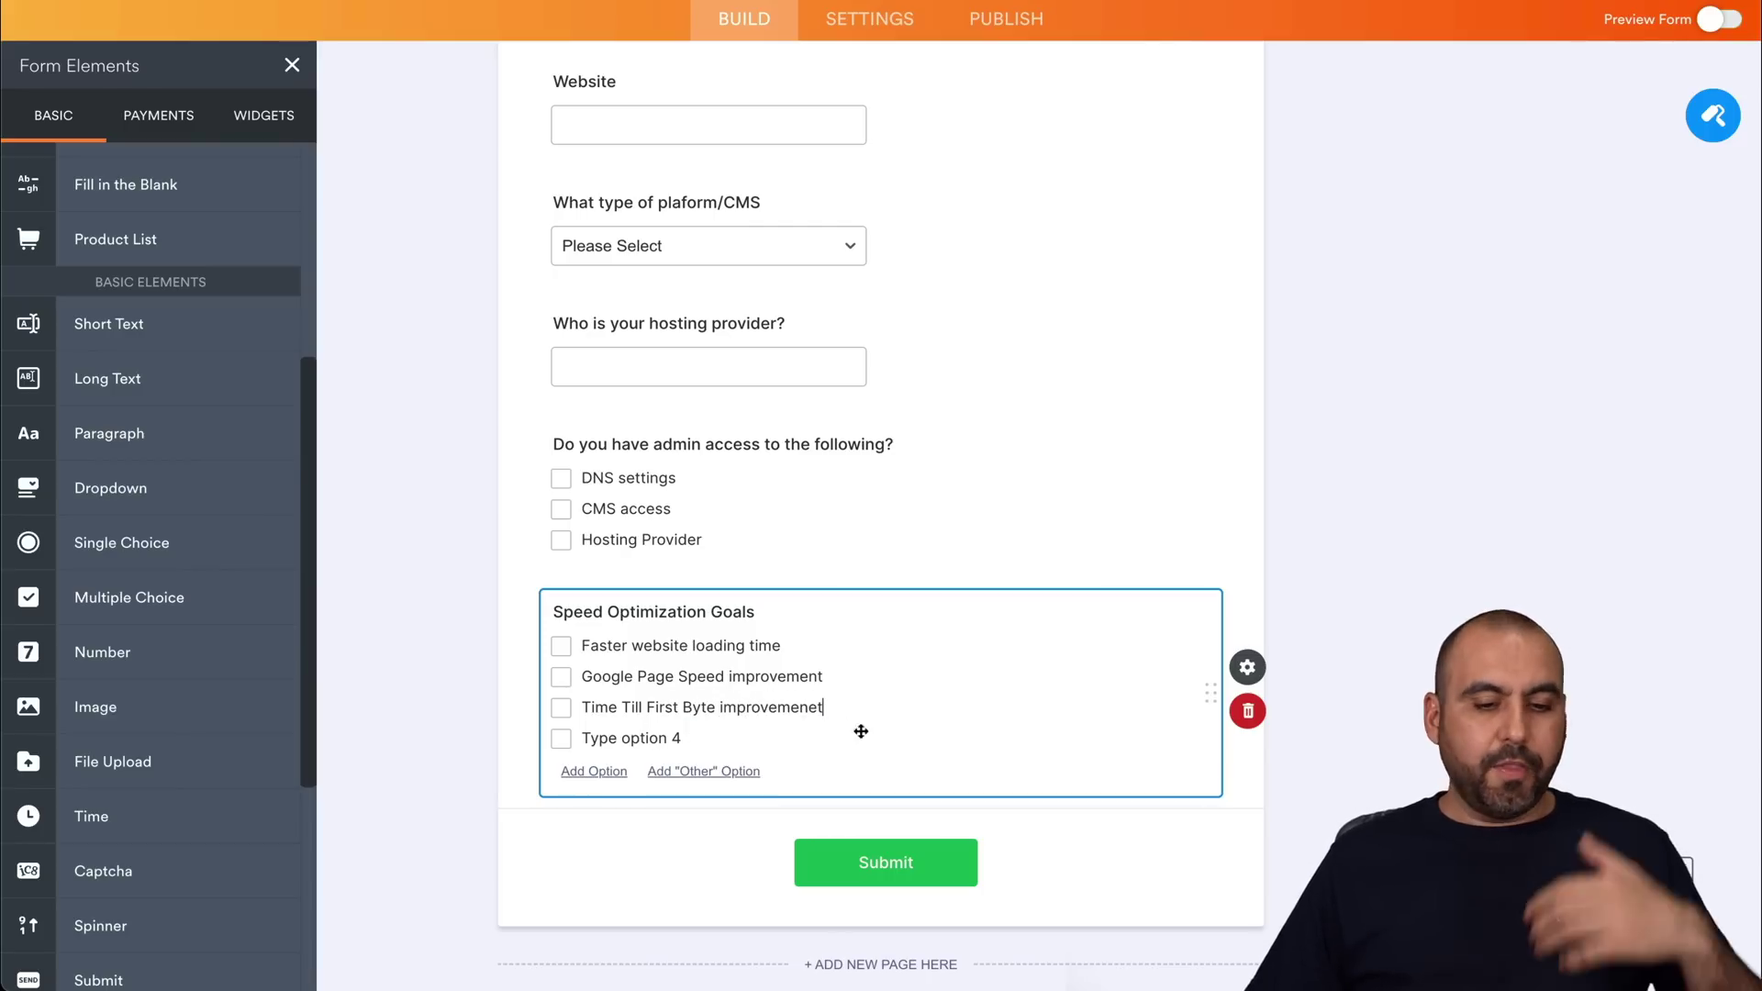
{"action": "key", "text": "ctrl+shift+Left"}
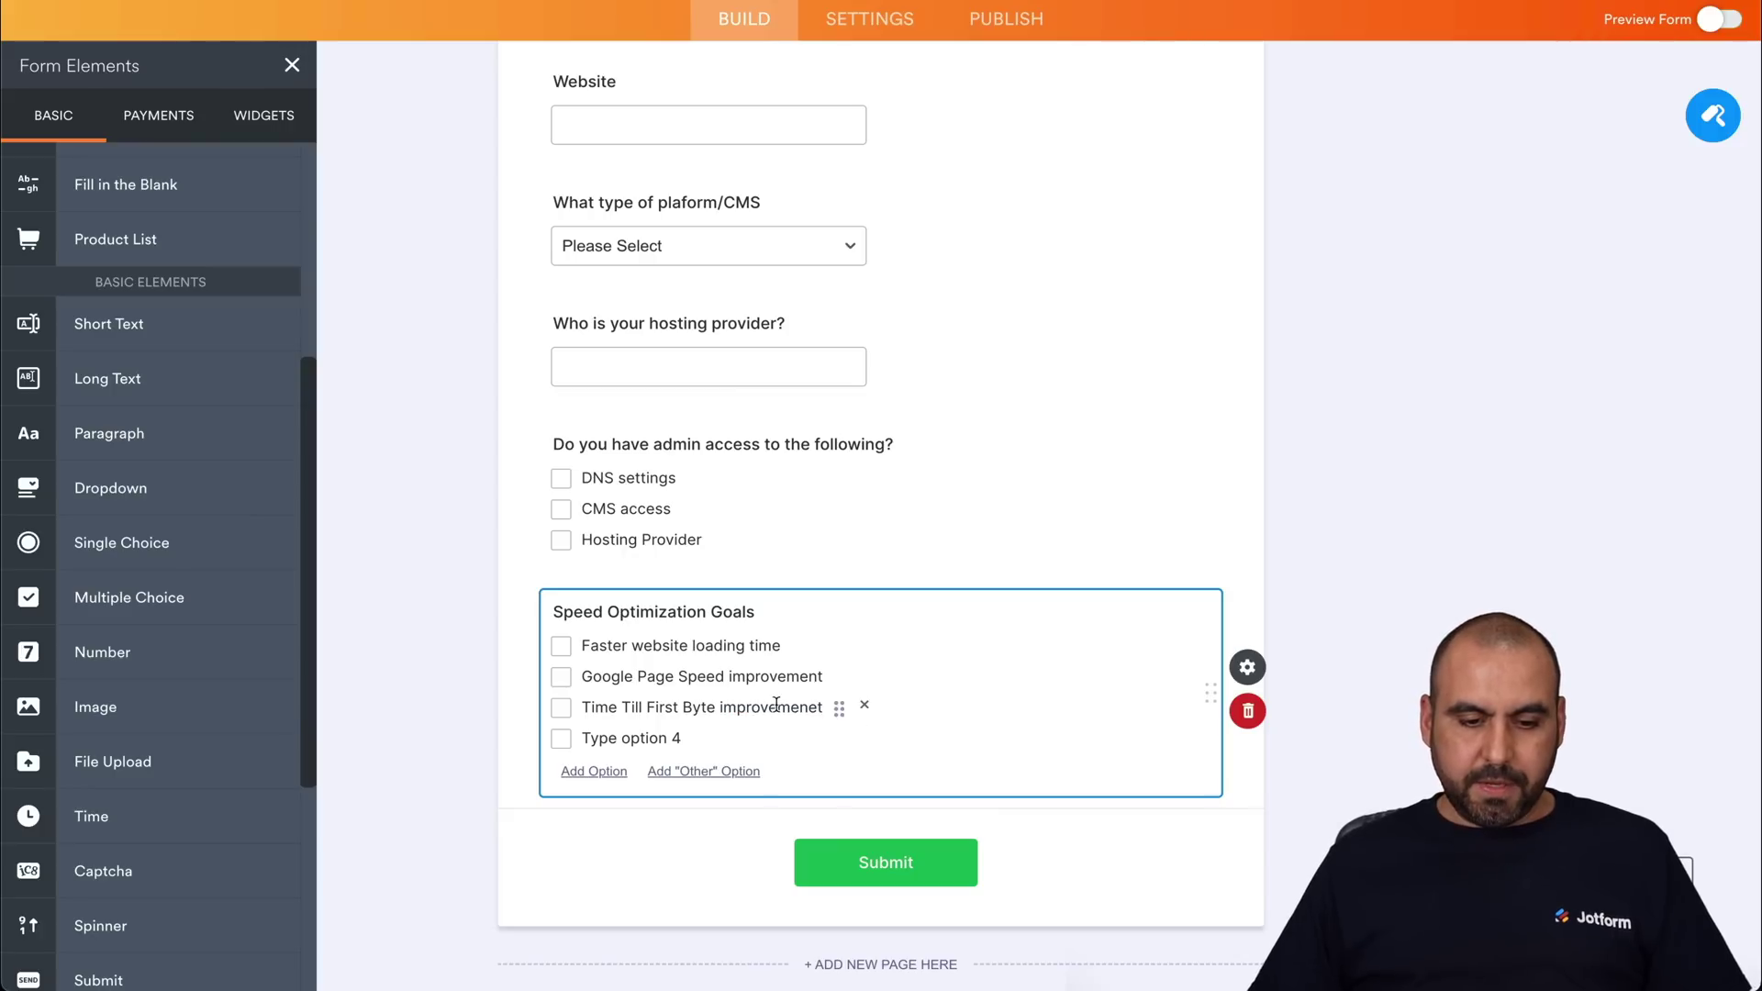
{"action": "left_click_drag", "start_coordinate": [667, 738], "coordinate": [582, 738]}
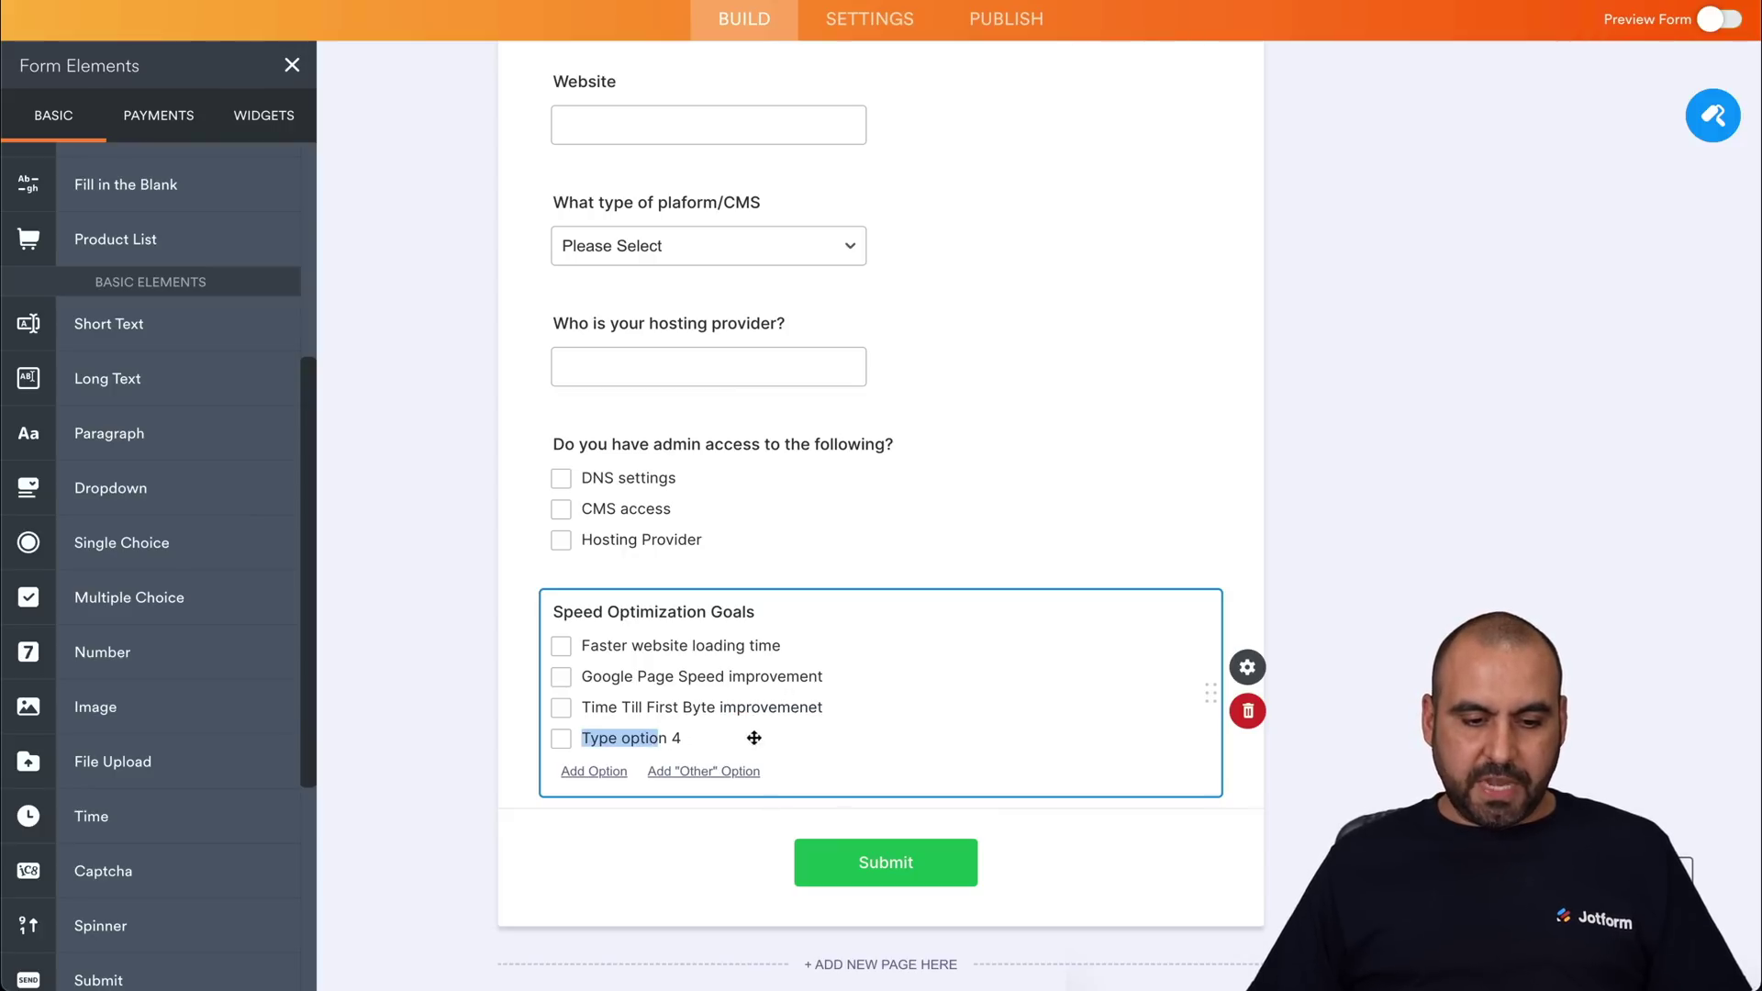
{"action": "left_click", "coordinate": [721, 737]}
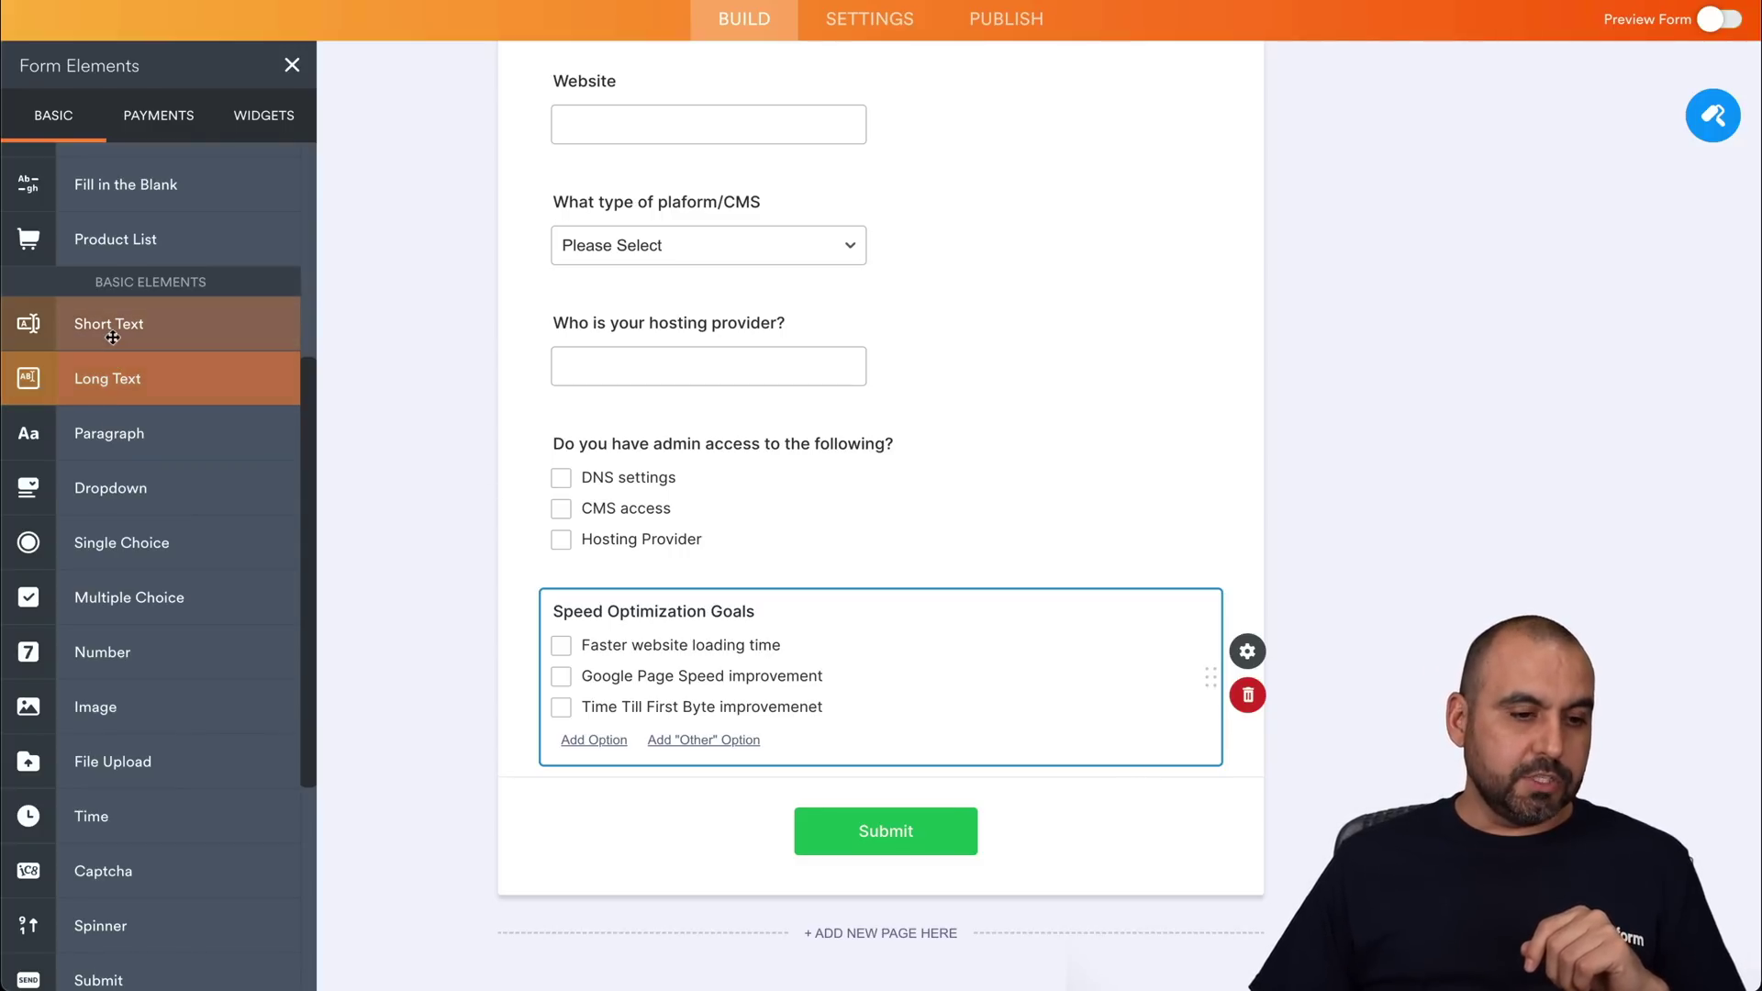
Step: Add a 'Primary geographic target audience' short-text question, then drop a new choice question below it
{"action": "left_click_drag", "start_coordinate": [107, 331], "coordinate": [666, 809]}
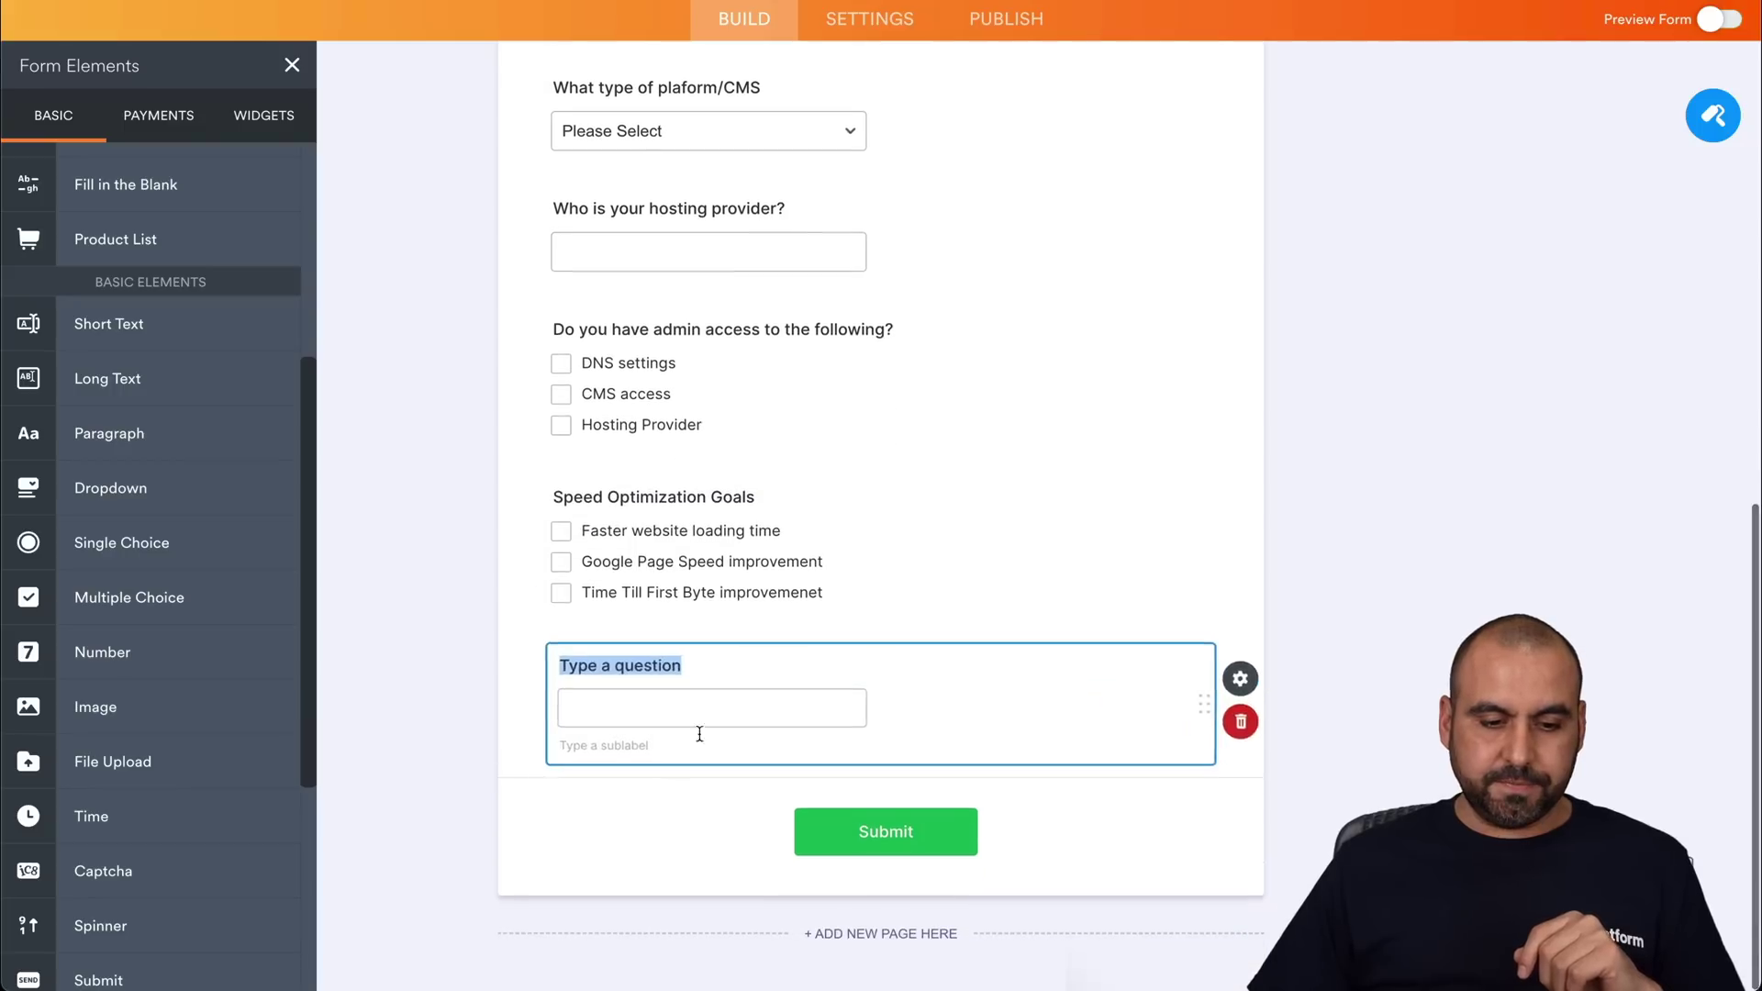
{"action": "left_click", "coordinate": [591, 669]}
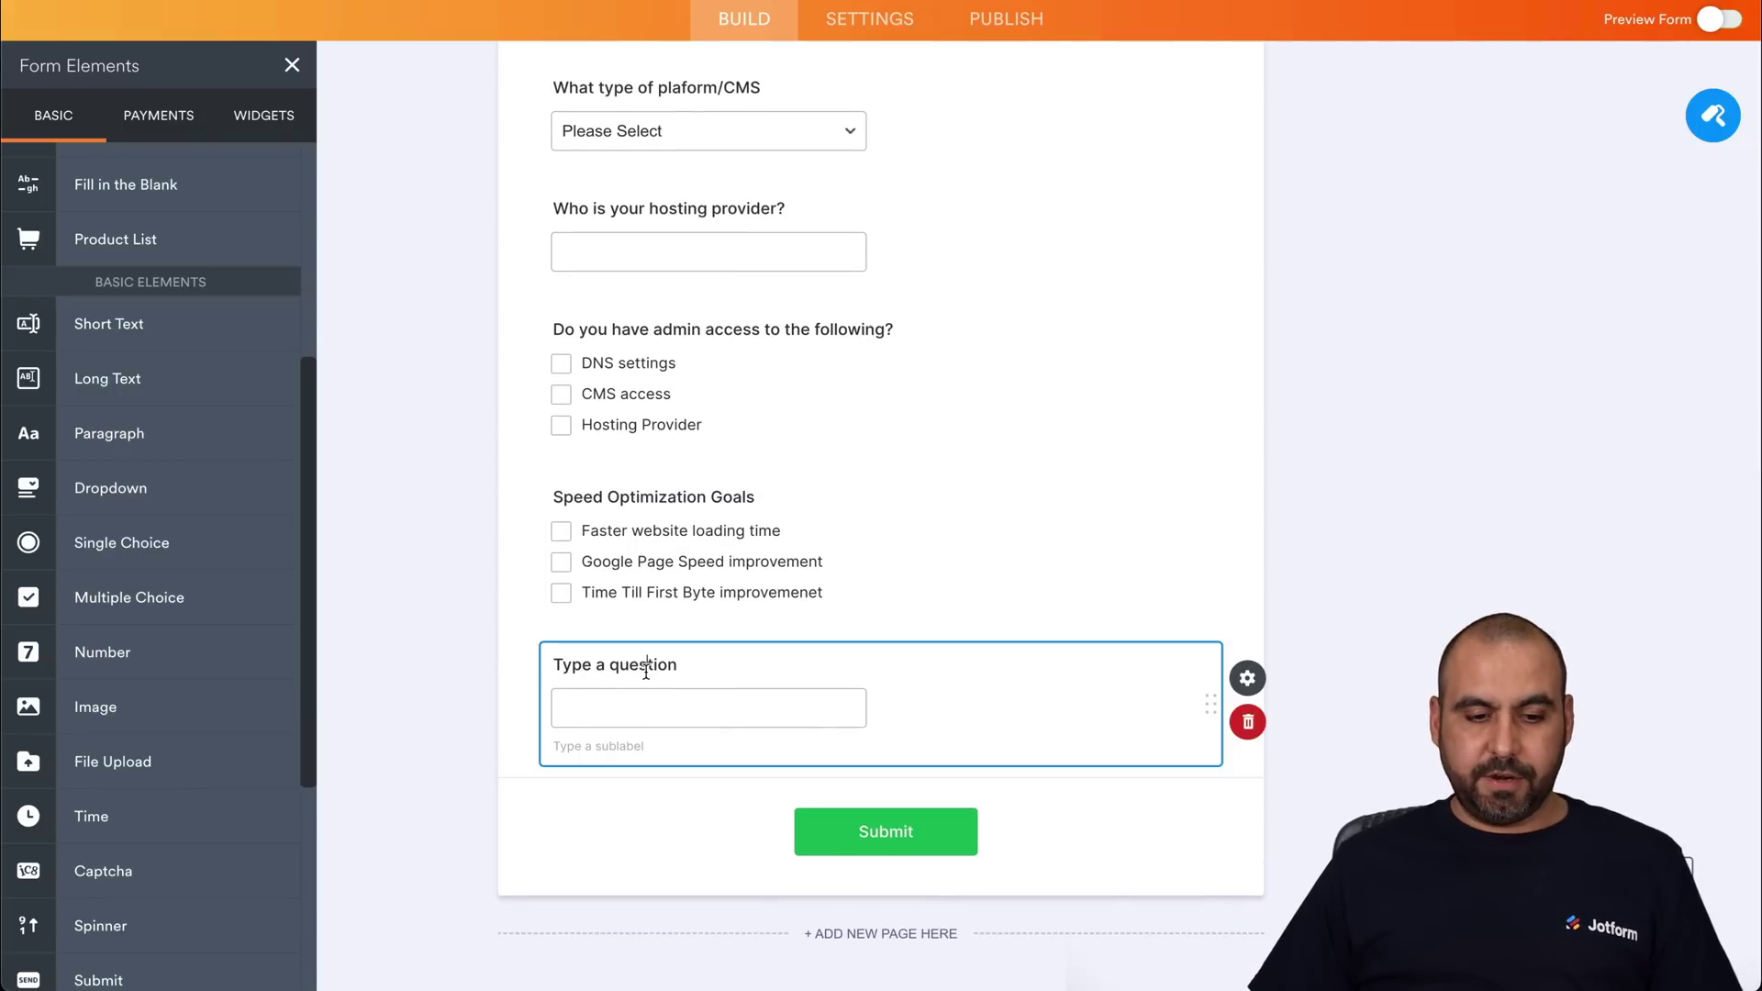
{"action": "double_click", "coordinate": [646, 671]}
{"action": "type", "text": "Primary geographic target audience"}
{"action": "triple_click", "coordinate": [622, 673]}
{"action": "type", "text": "Primary geographic target audience"}
{"action": "key", "text": "Return"}
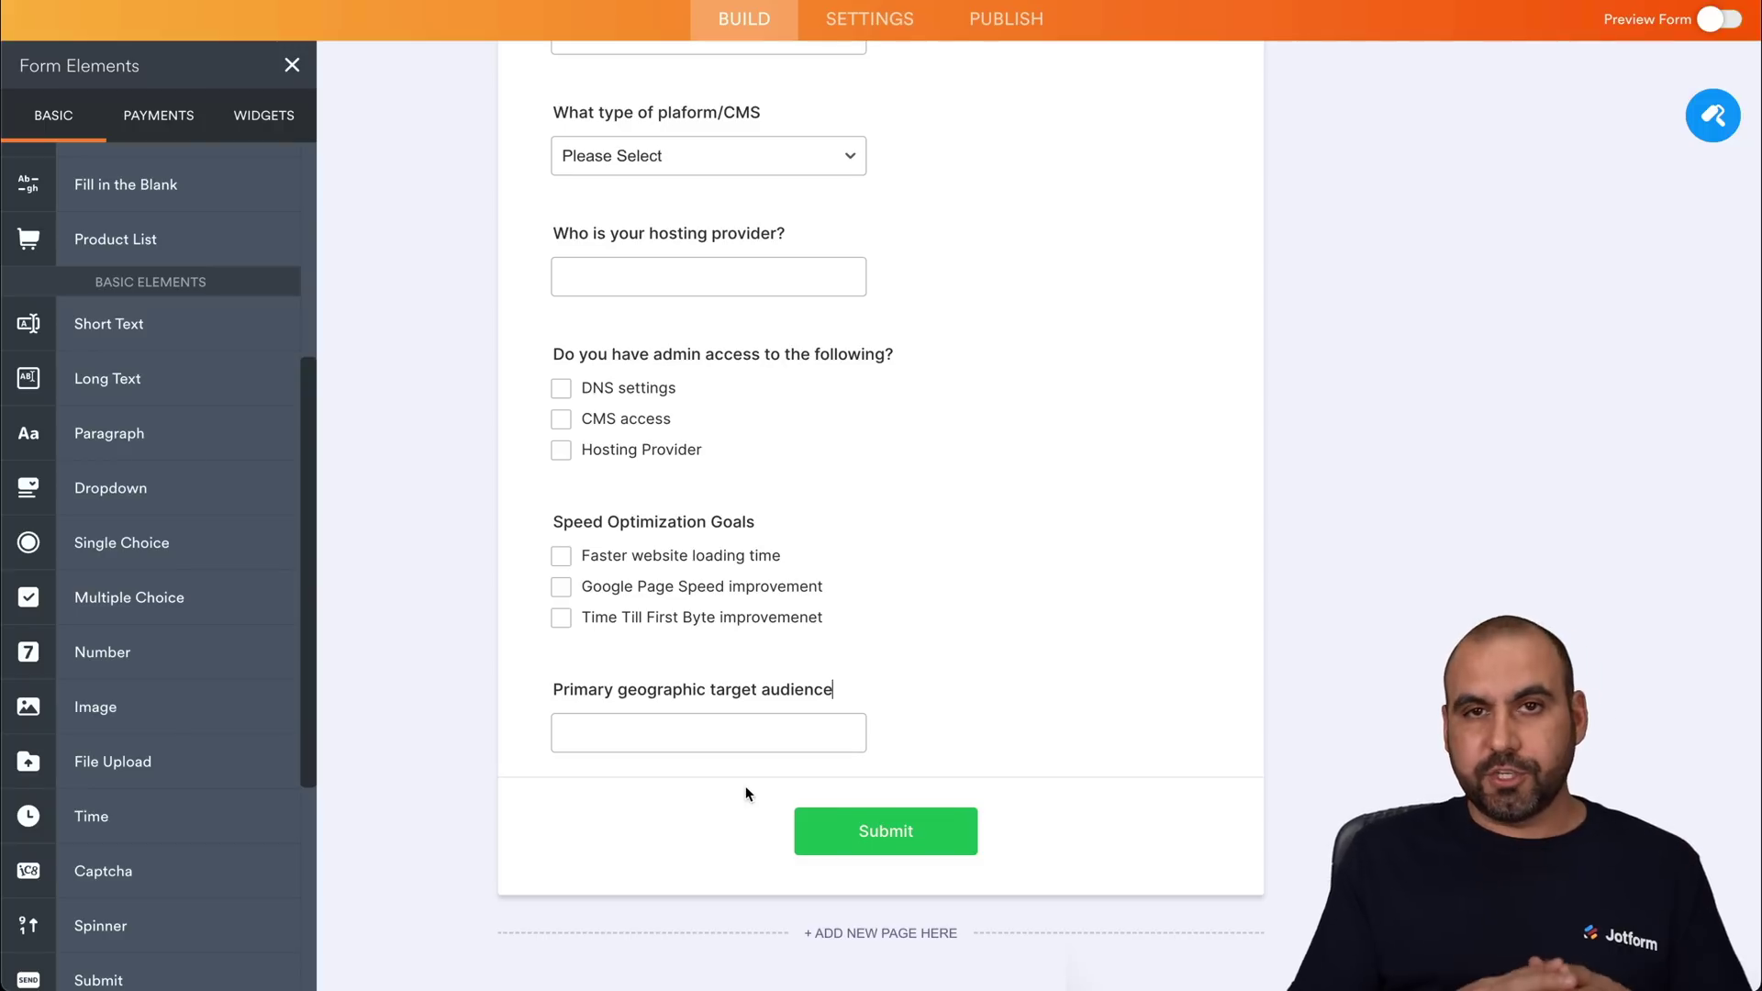
{"action": "left_click", "coordinate": [951, 728]}
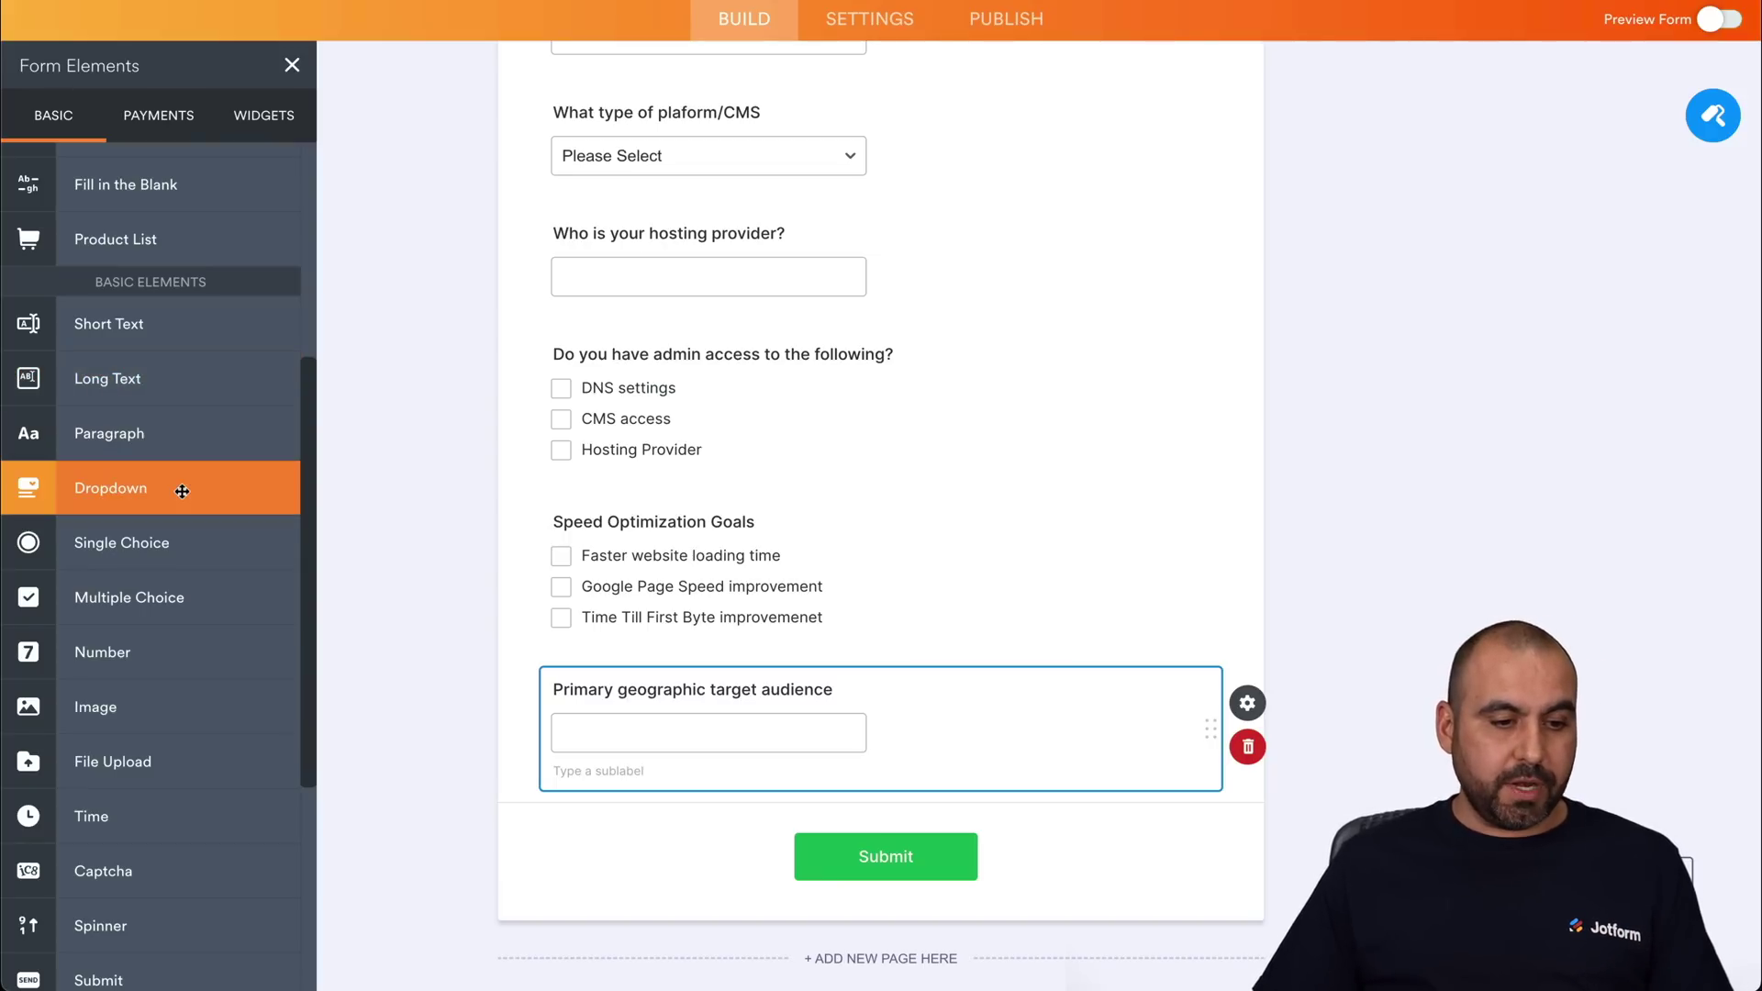
{"action": "left_click_drag", "start_coordinate": [138, 594], "coordinate": [748, 833]}
Step: Label the new question 'Current technical issues' and set its first option to 'Slow loading time'
{"action": "left_click", "coordinate": [621, 584]}
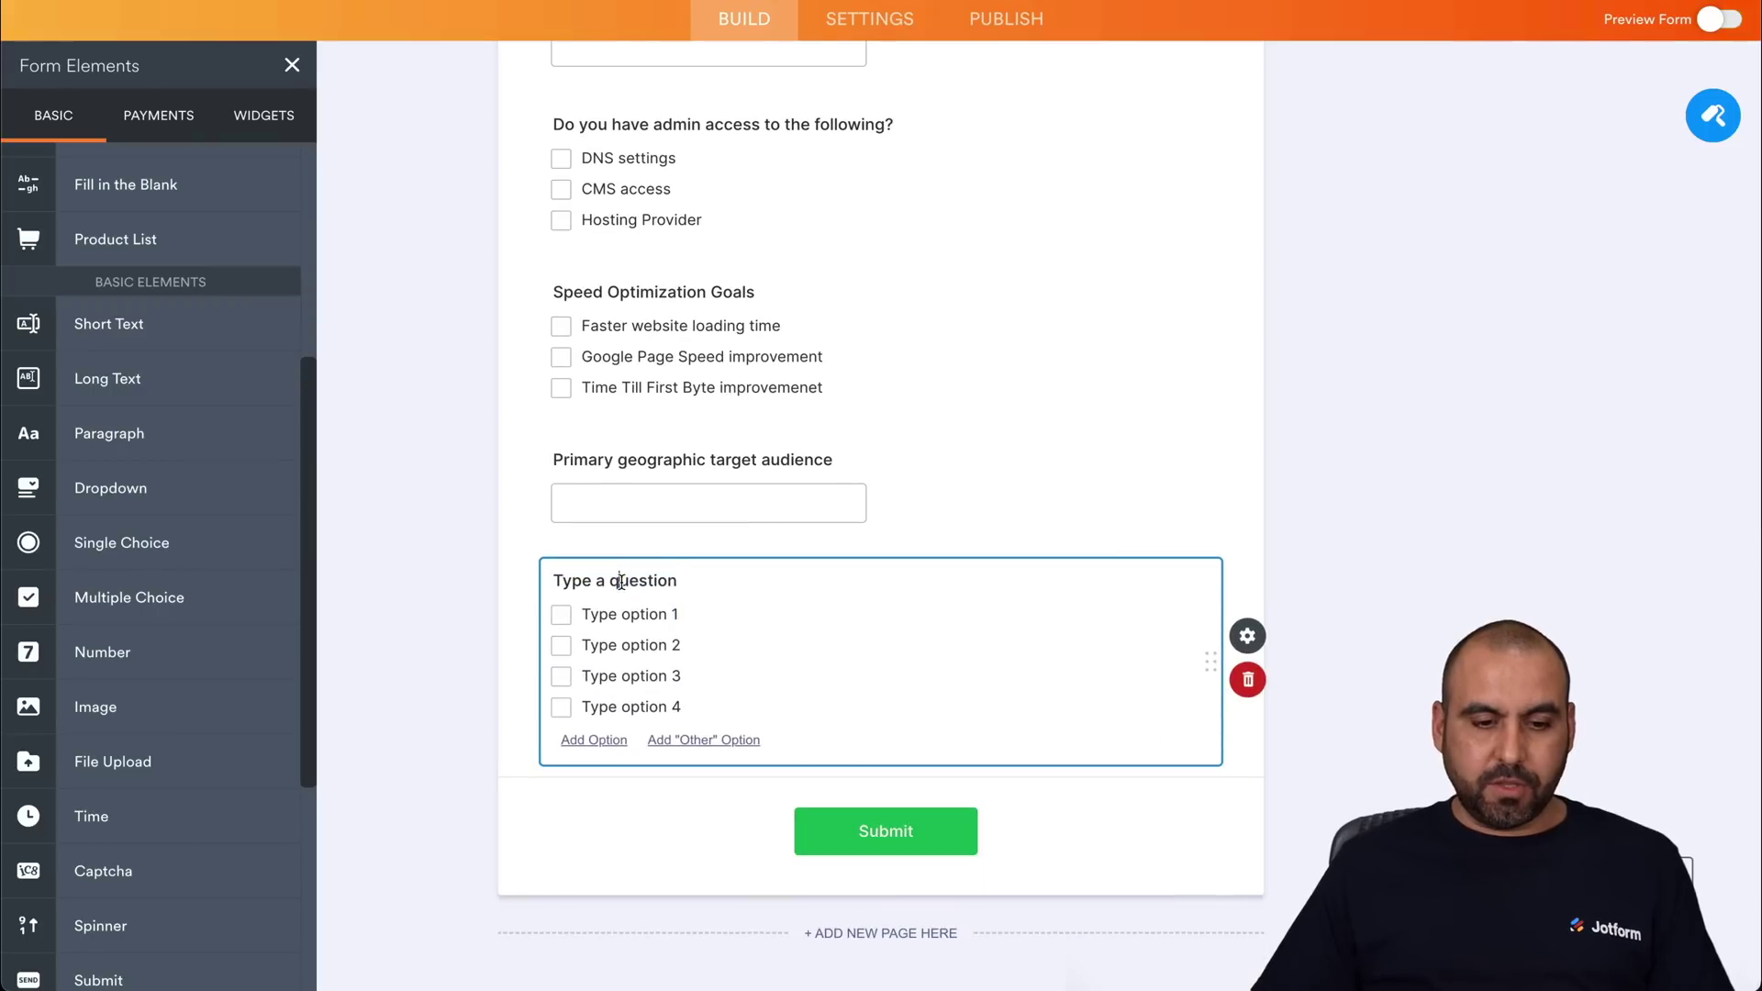
{"action": "double_click", "coordinate": [622, 584]}
{"action": "type", "text": "Current technical issues"}
{"action": "triple_click", "coordinate": [621, 584]}
{"action": "type", "text": "Current technical issues"}
{"action": "left_click", "coordinate": [638, 646]}
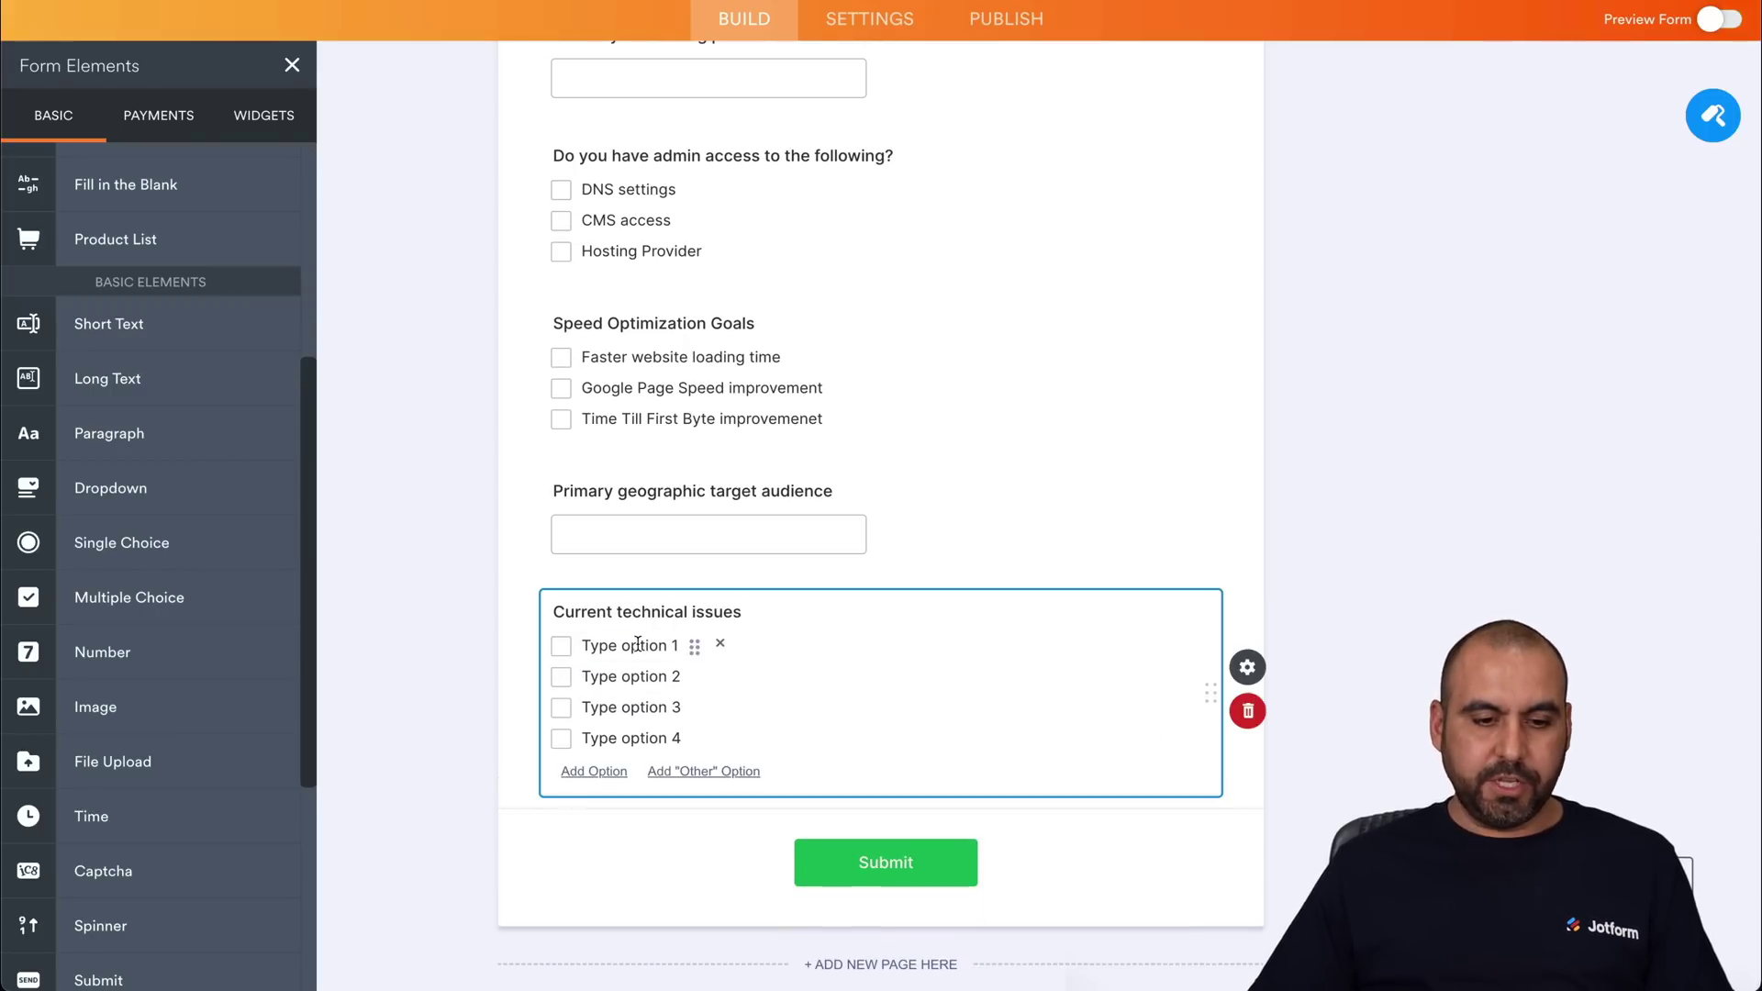
{"action": "triple_click", "coordinate": [638, 645]}
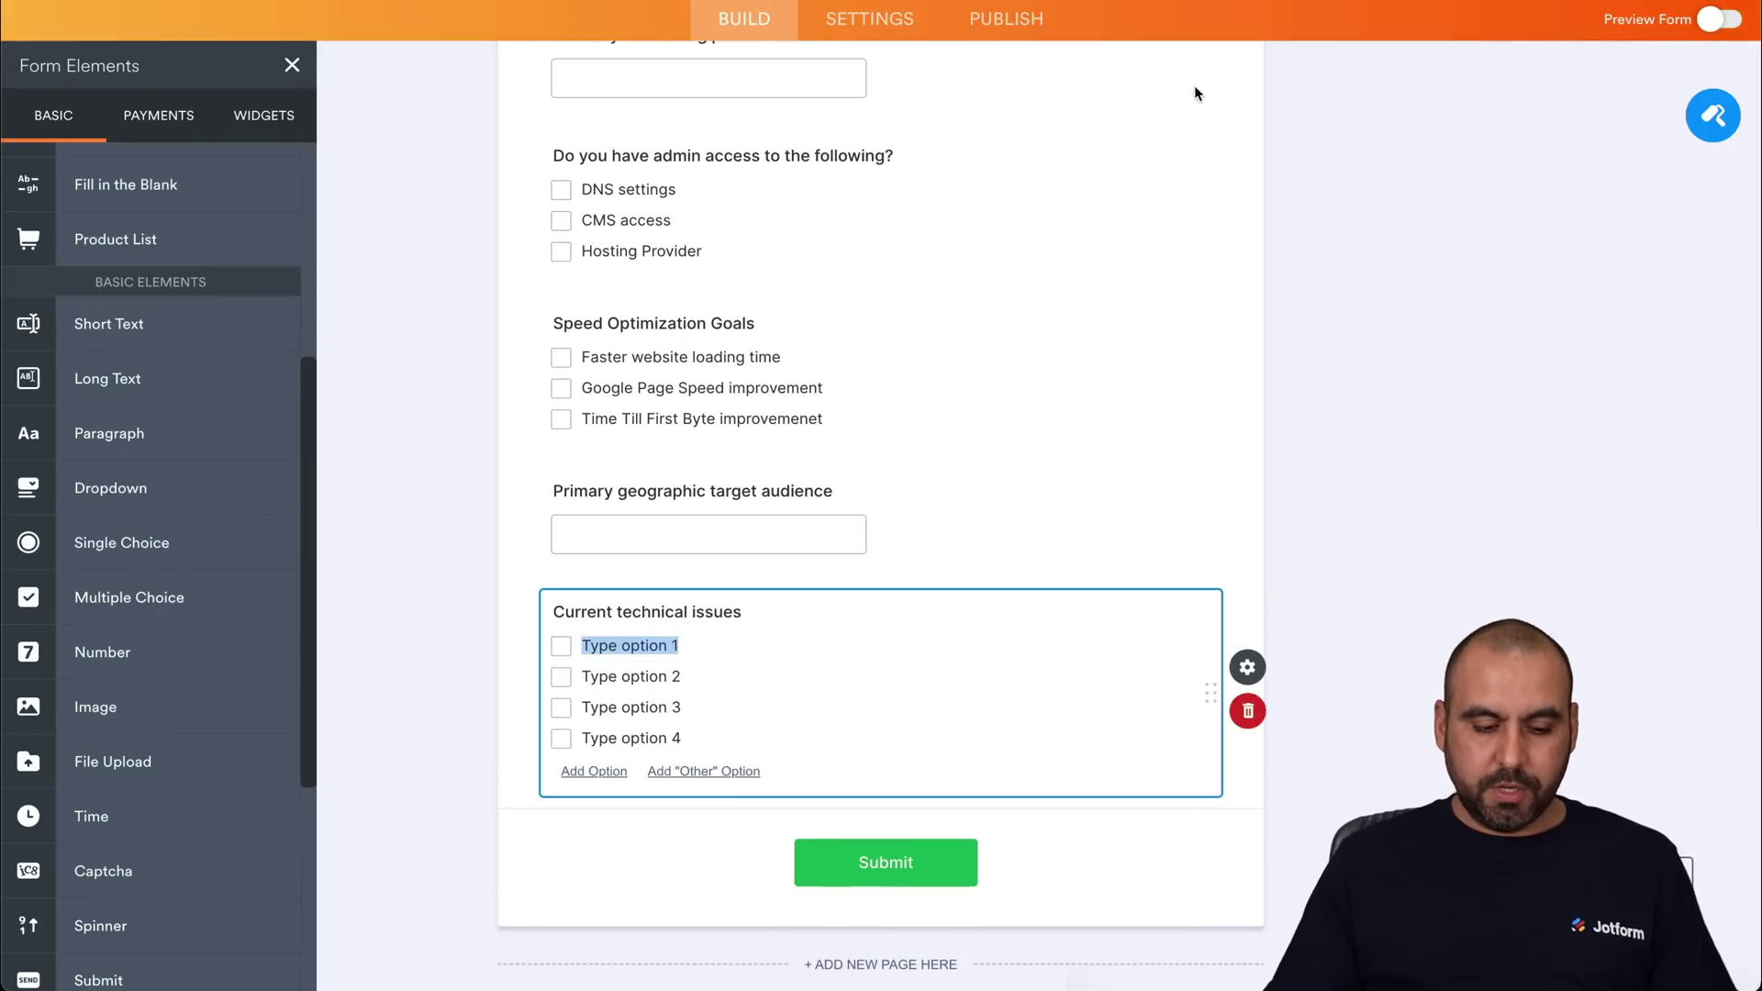
{"action": "key", "text": "BackSpace"}
{"action": "type", "text": "Slow loa"}
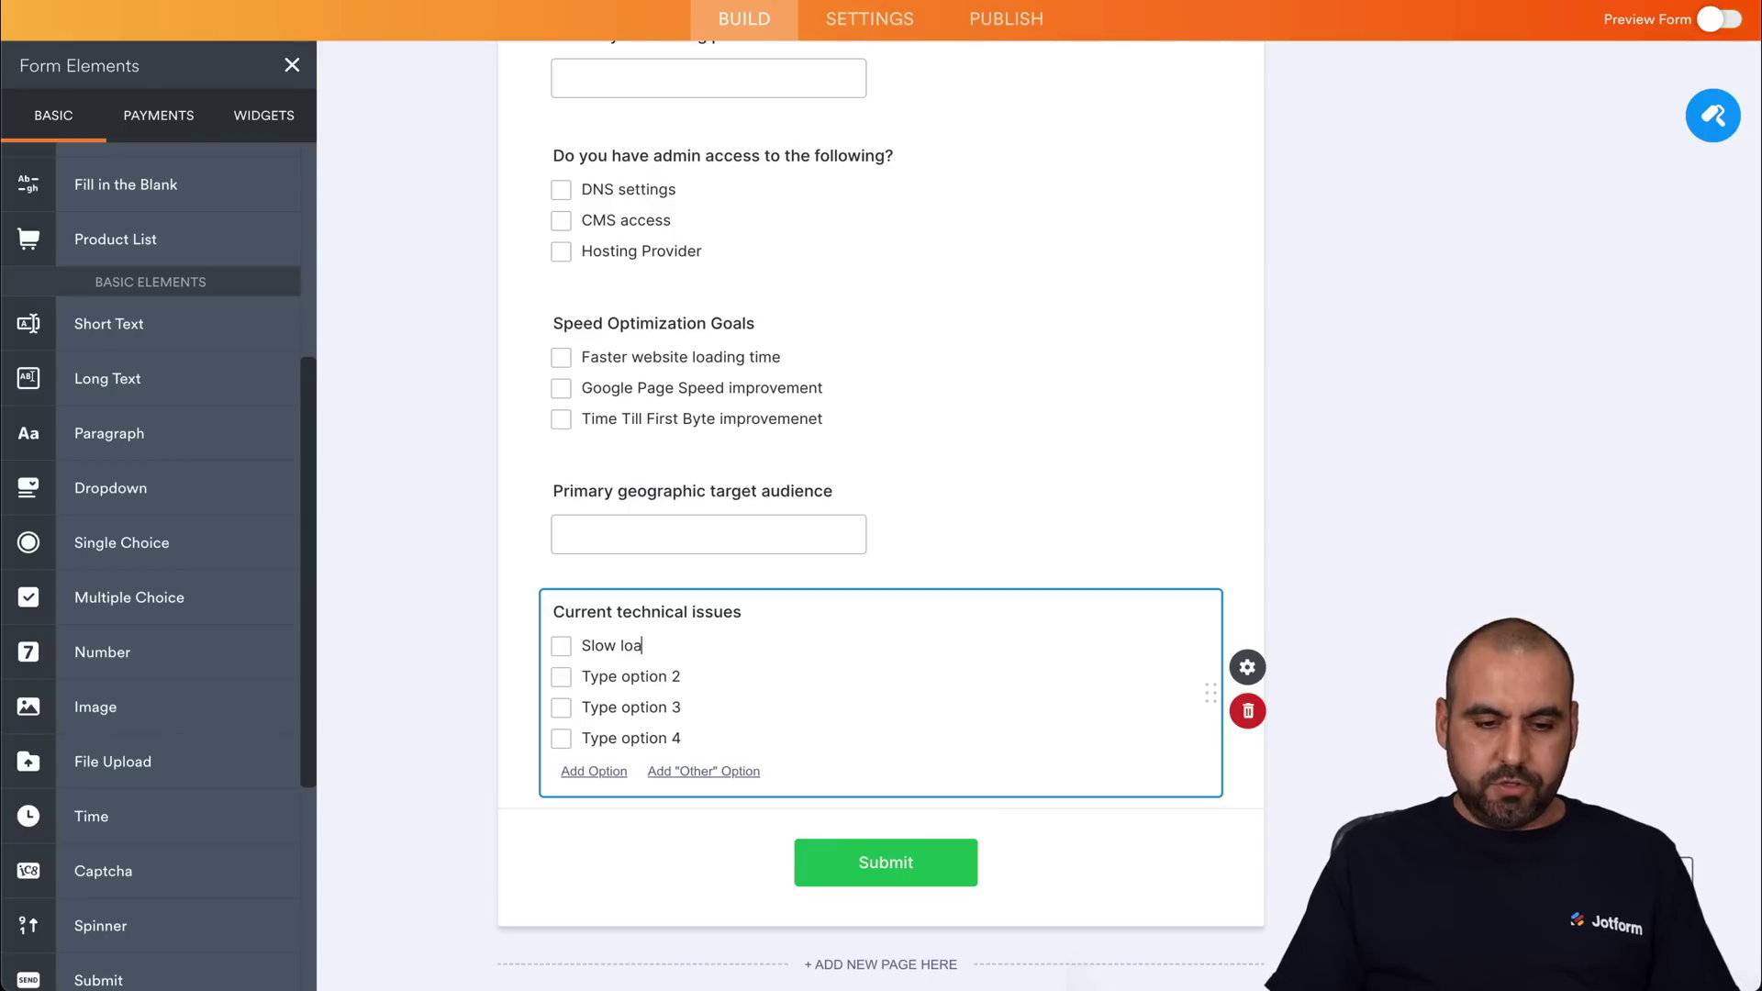
{"action": "type", "text": "ding time"}
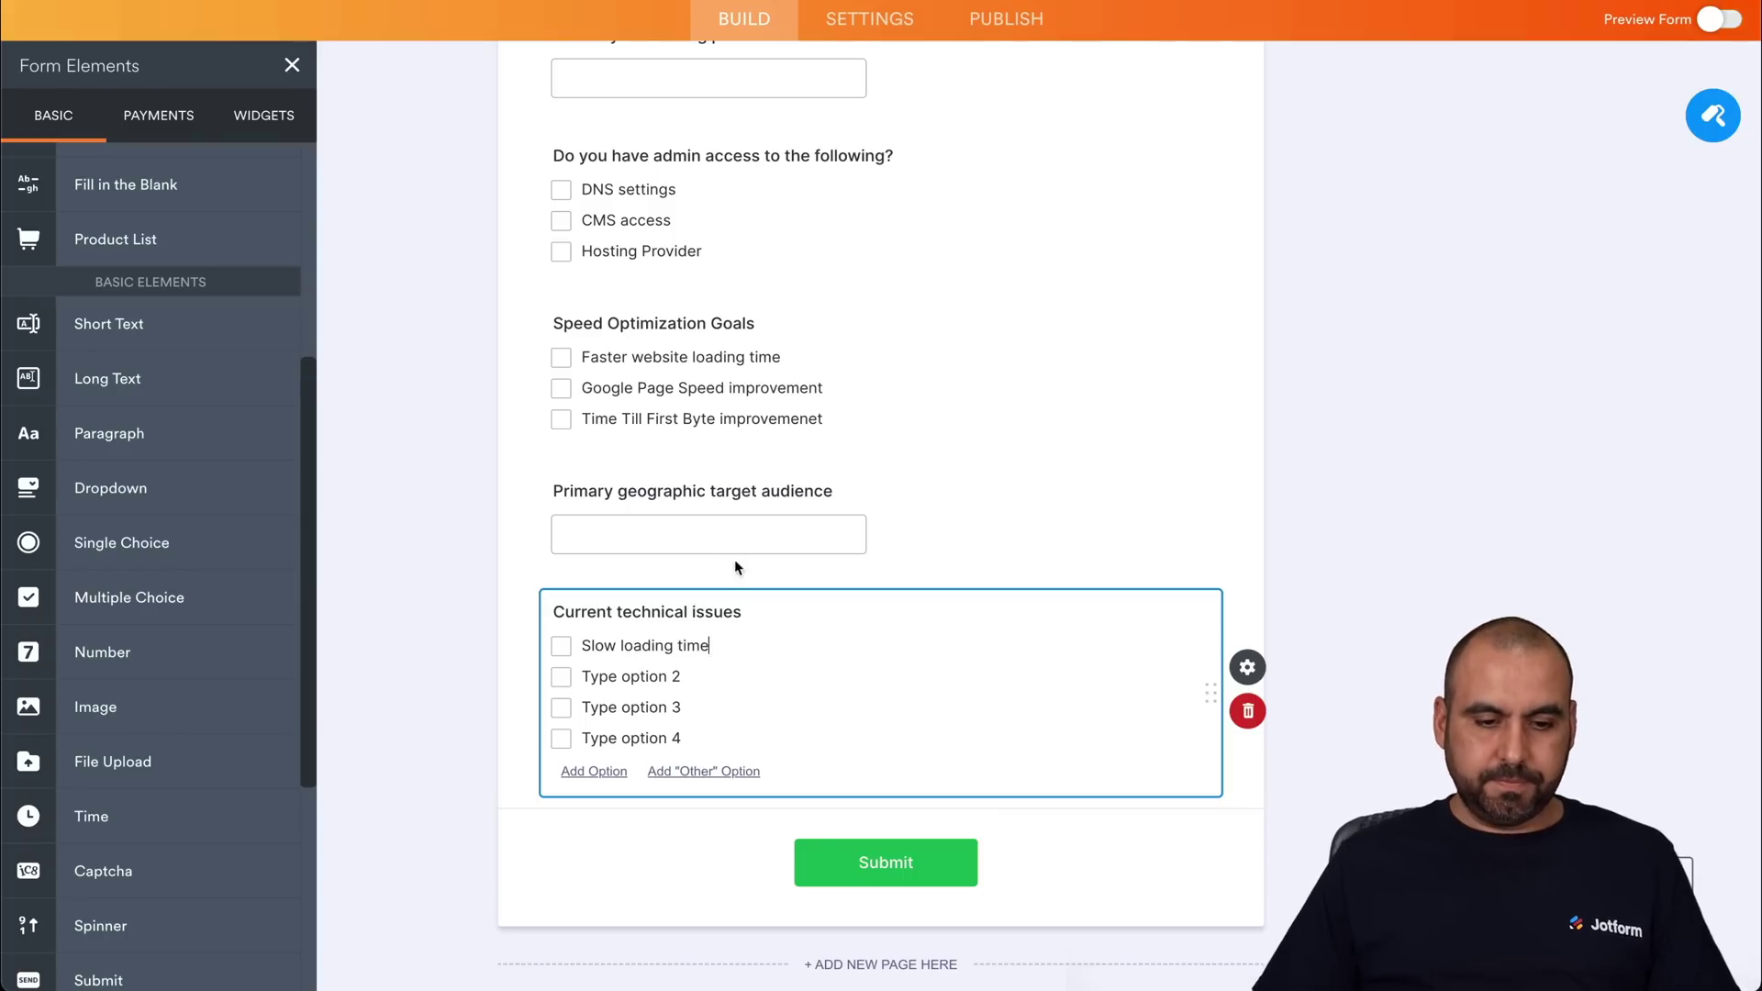
Step: Add options 'Images are too large' and 'unoptimized CSS/JS', and delete the fourth option
{"action": "left_click", "coordinate": [611, 677]}
{"action": "type", "text": "Images ar"}
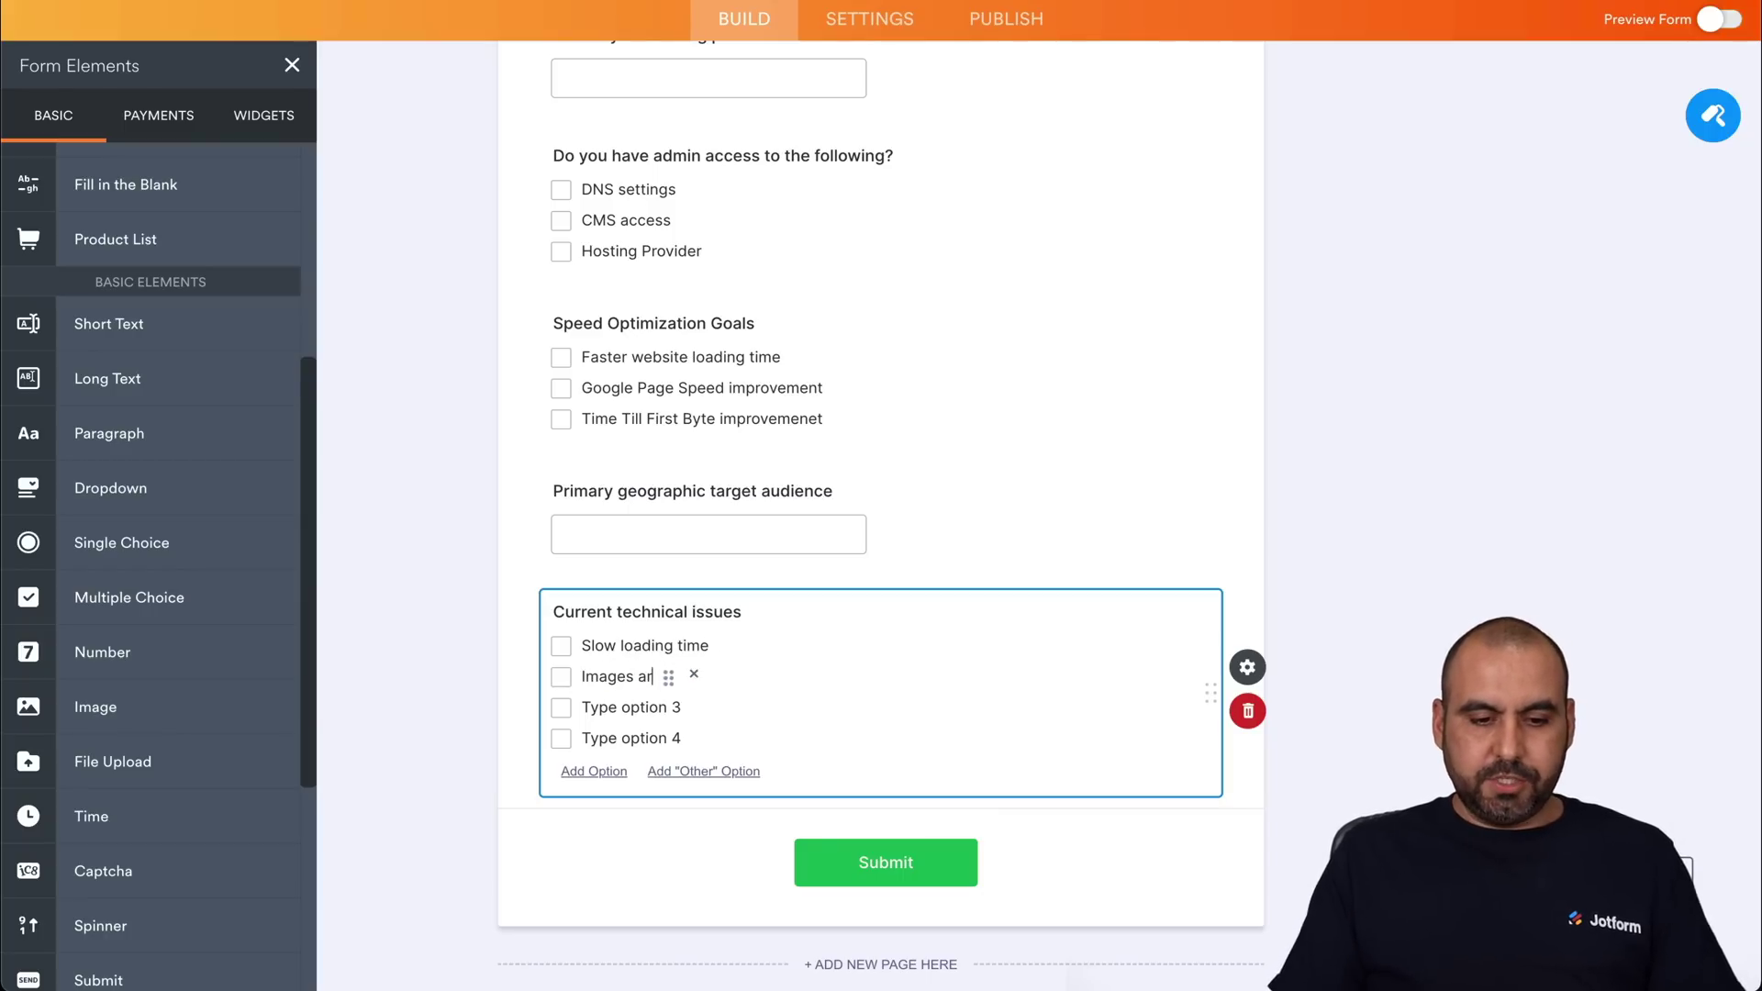
{"action": "type", "text": "e too large"}
{"action": "left_click", "coordinate": [631, 708]}
{"action": "type", "text": "unoptimized CSS/JS"}
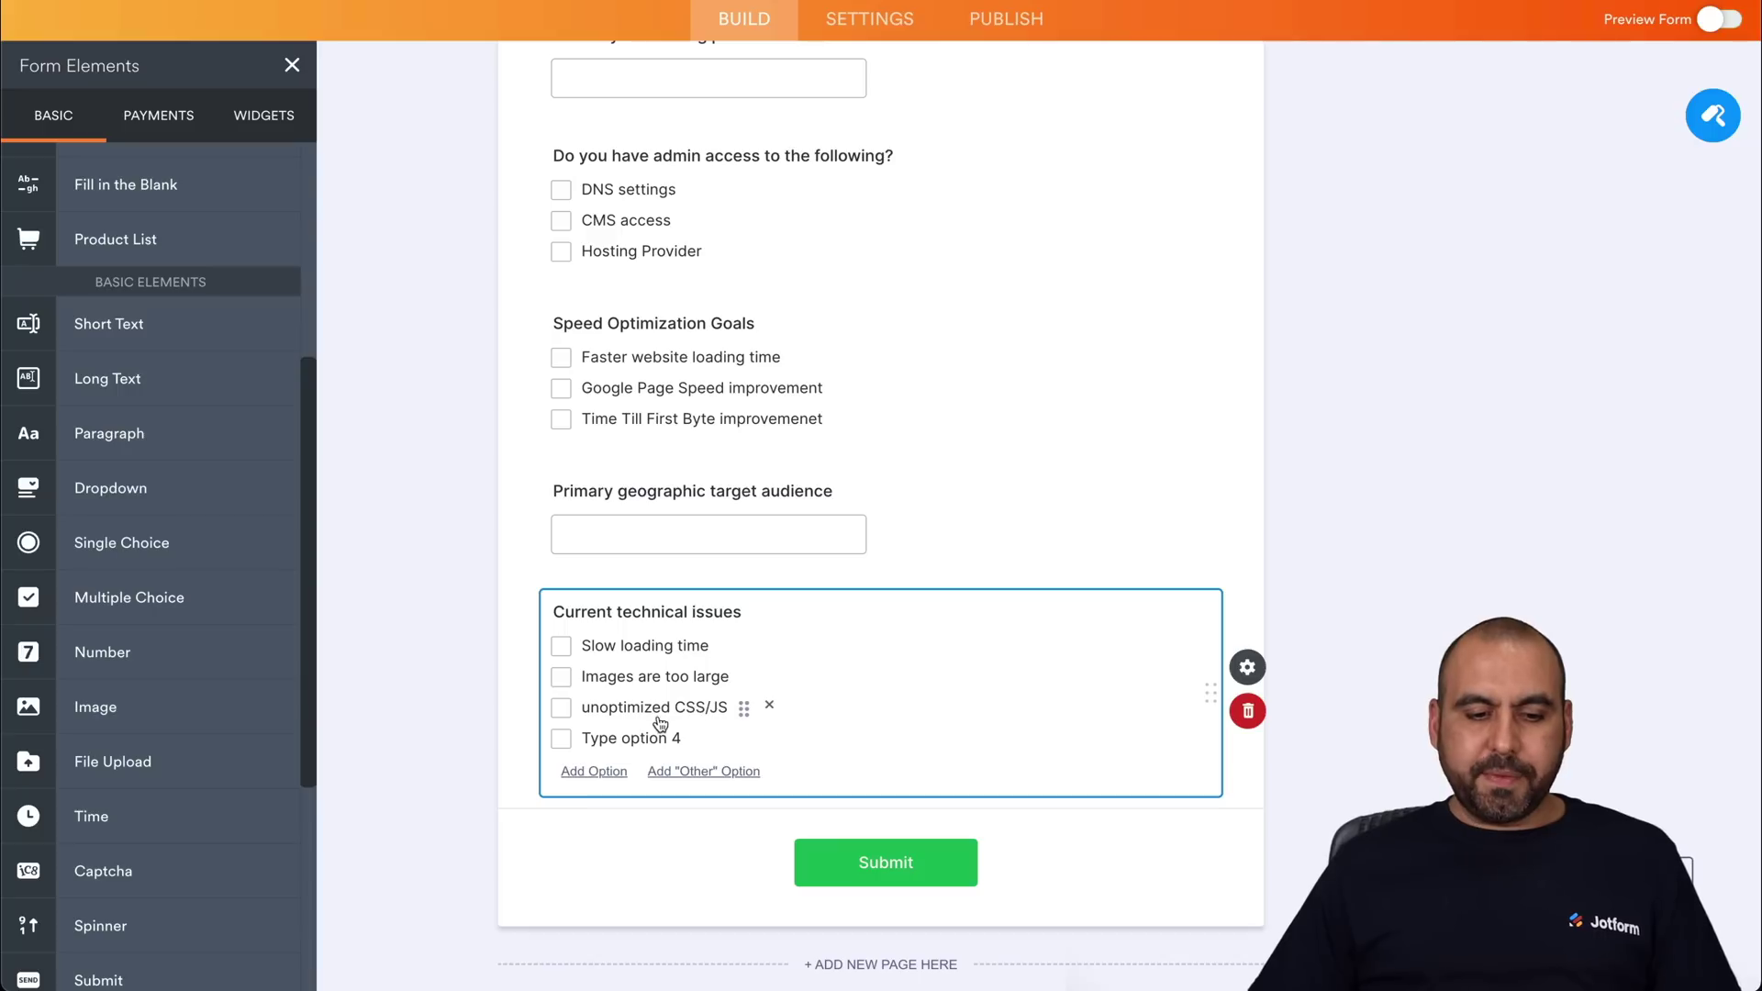
{"action": "left_click", "coordinate": [698, 739]}
{"action": "left_click", "coordinate": [633, 739]}
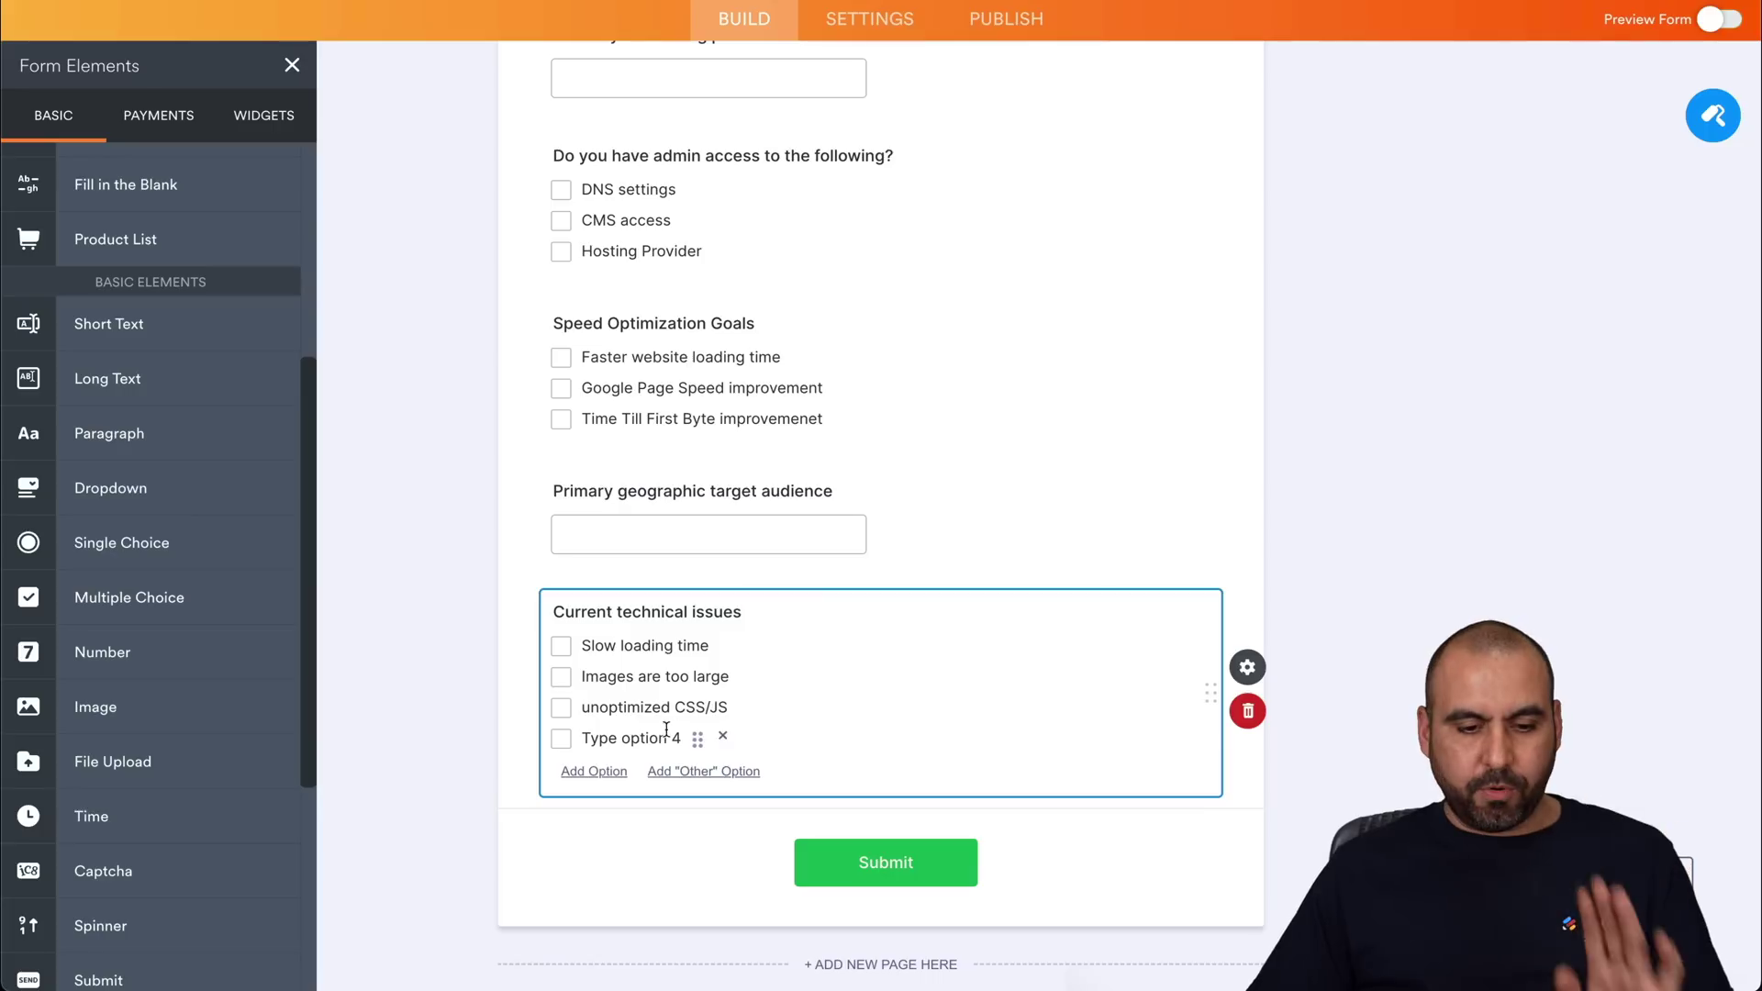
{"action": "left_click", "coordinate": [720, 737]}
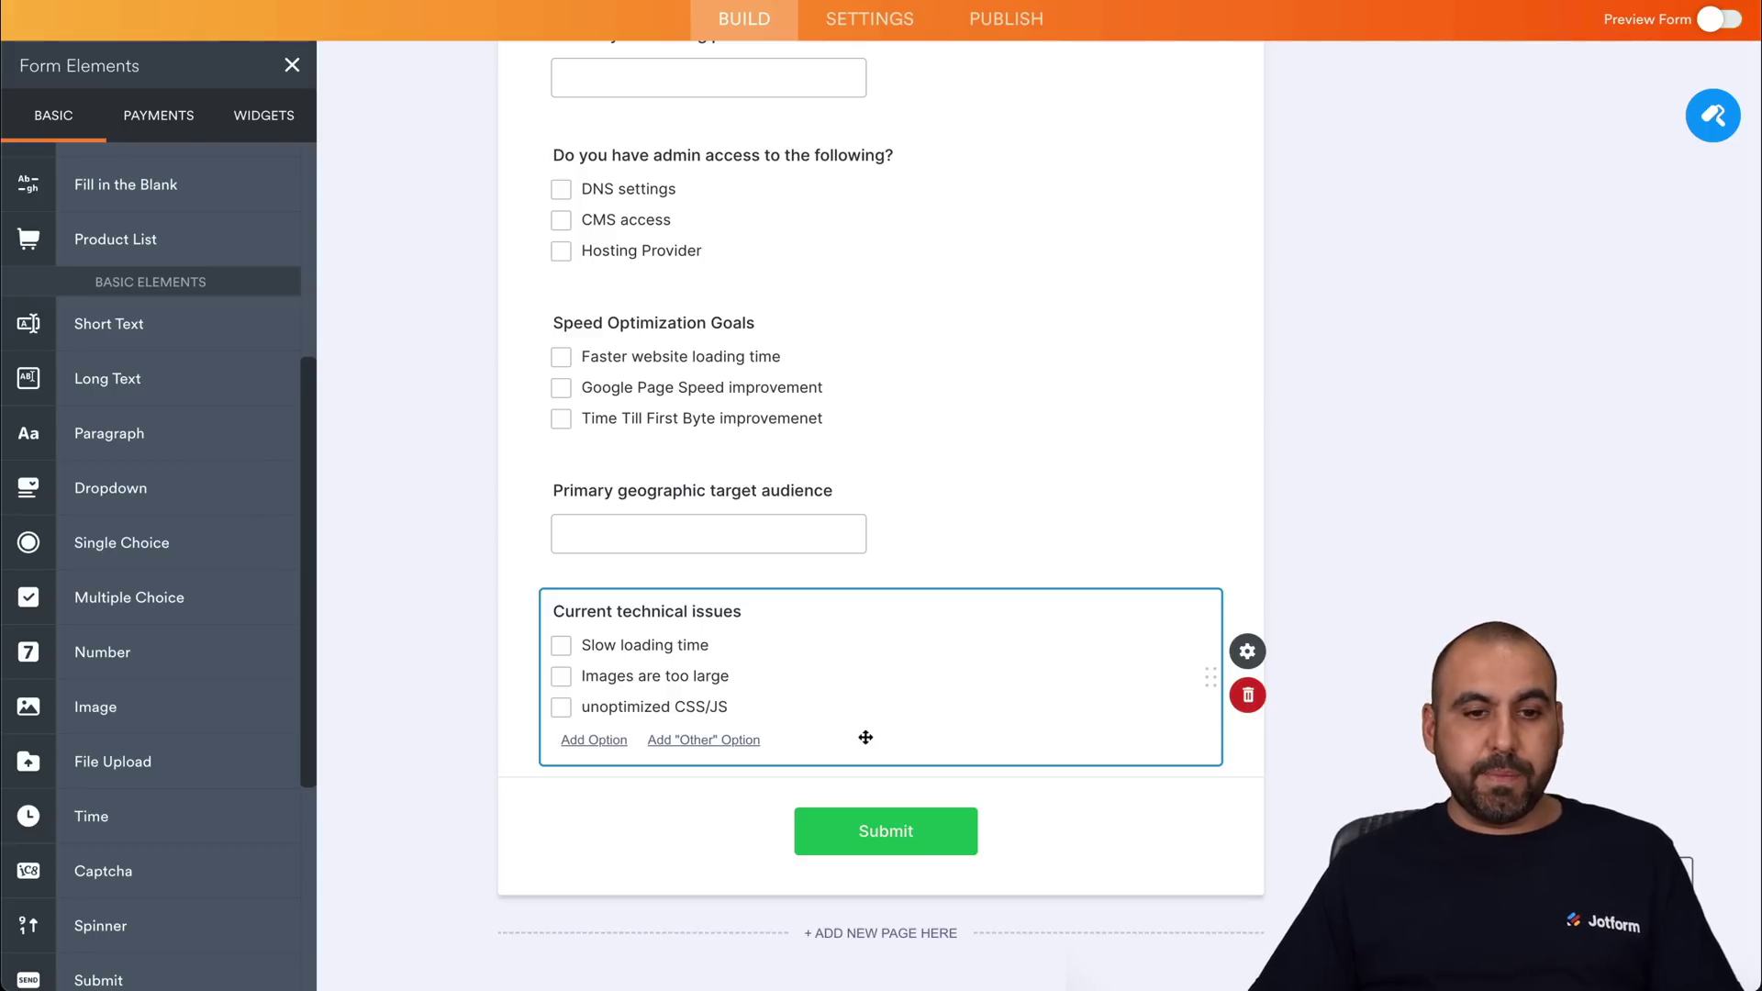
Step: Add a 'Desired technical improvements' question with options caching and Optimized Images
{"action": "left_click_drag", "start_coordinate": [266, 607], "coordinate": [758, 786]}
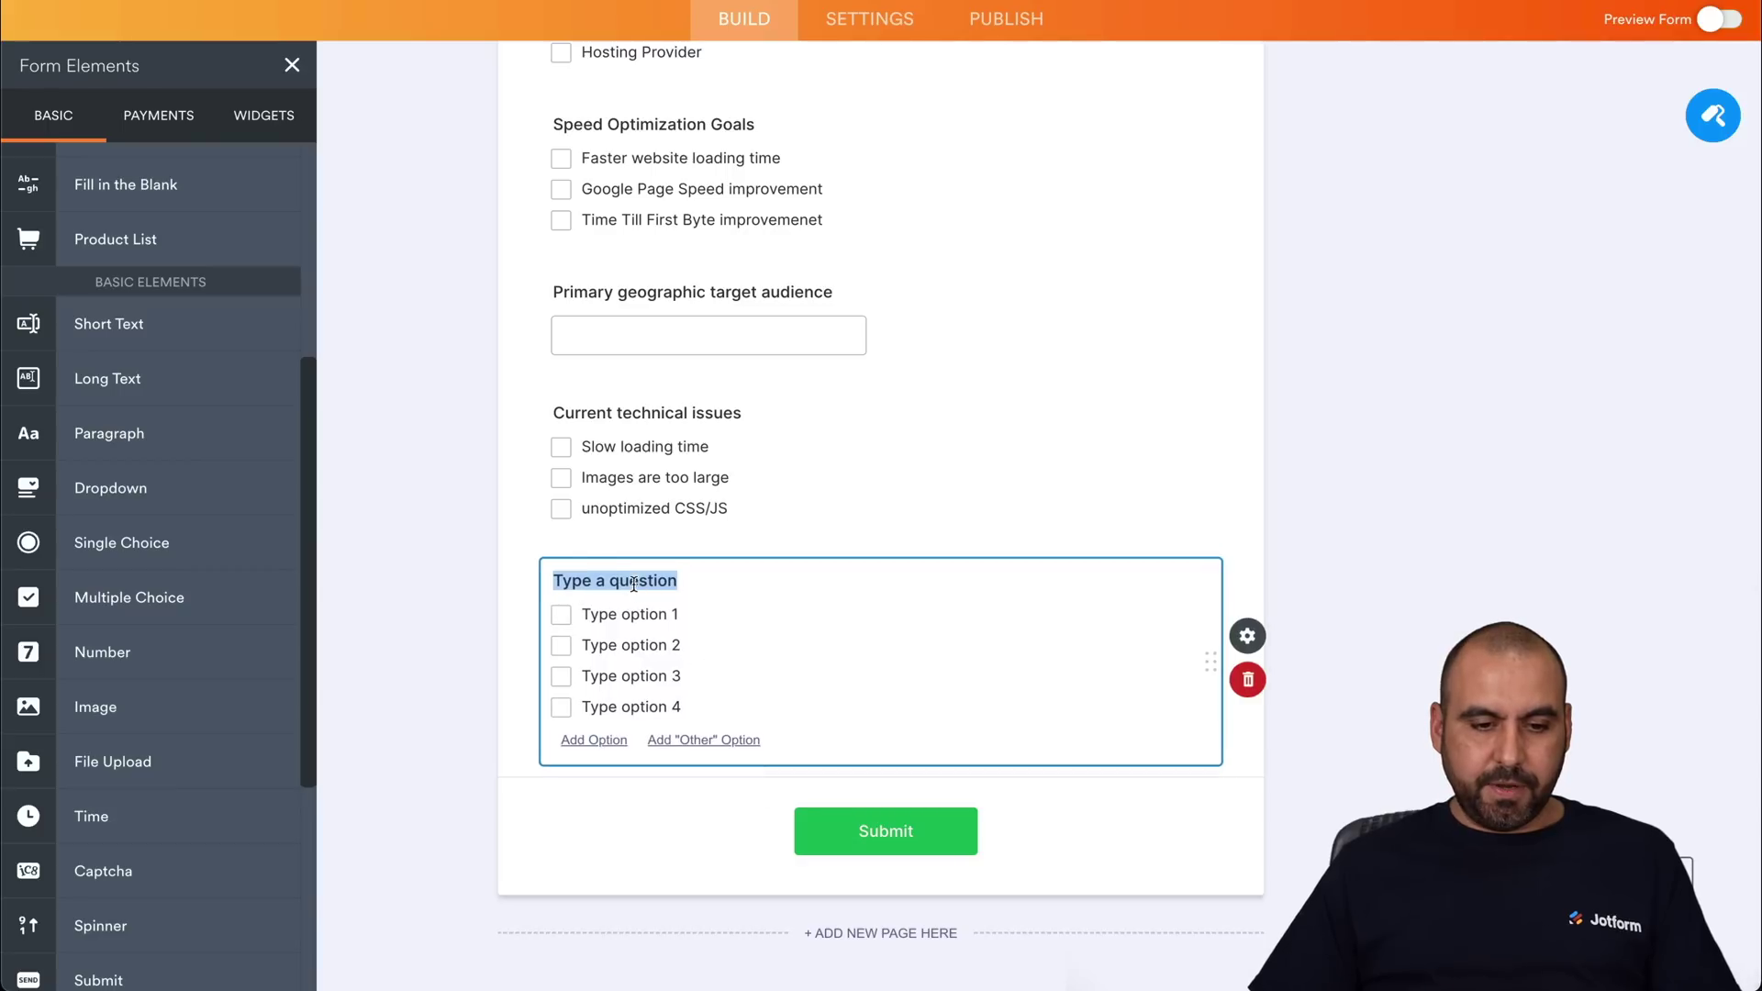
{"action": "type", "text": "Desired technical improvements"}
{"action": "left_click", "coordinate": [593, 615]}
{"action": "type", "text": "cache"}
{"action": "type", "text": "cah"}
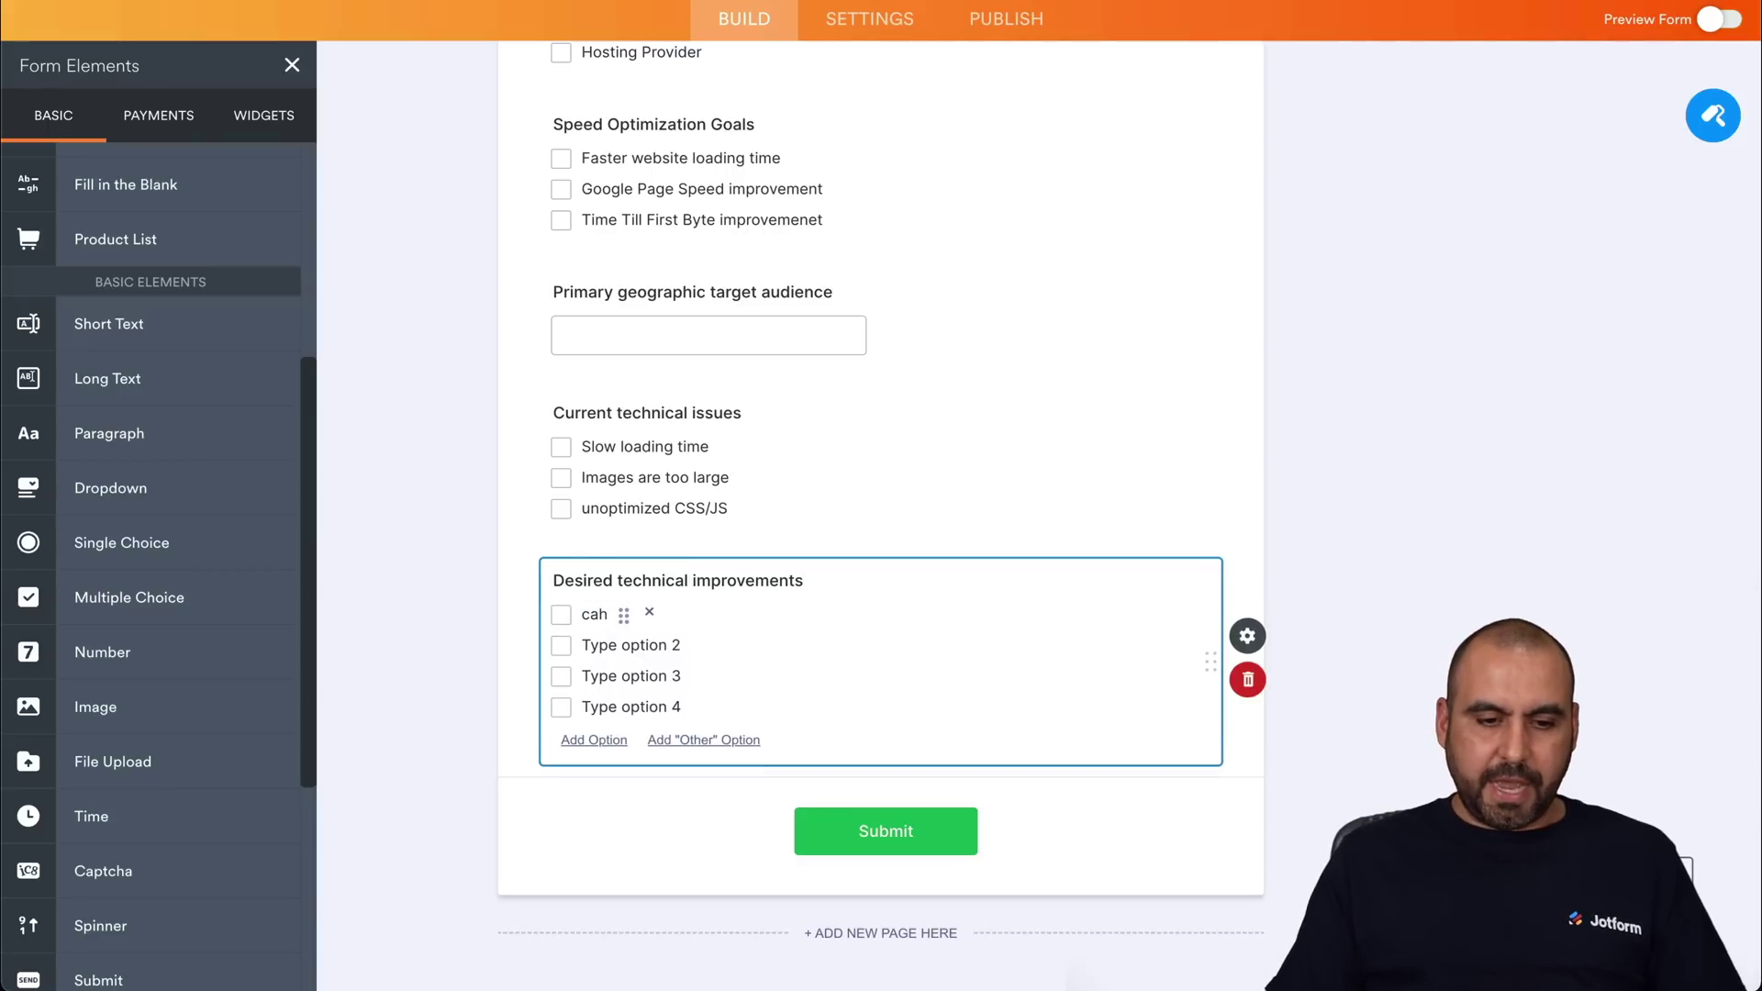
{"action": "key", "text": "BackSpace"}
{"action": "type", "text": "ching"}
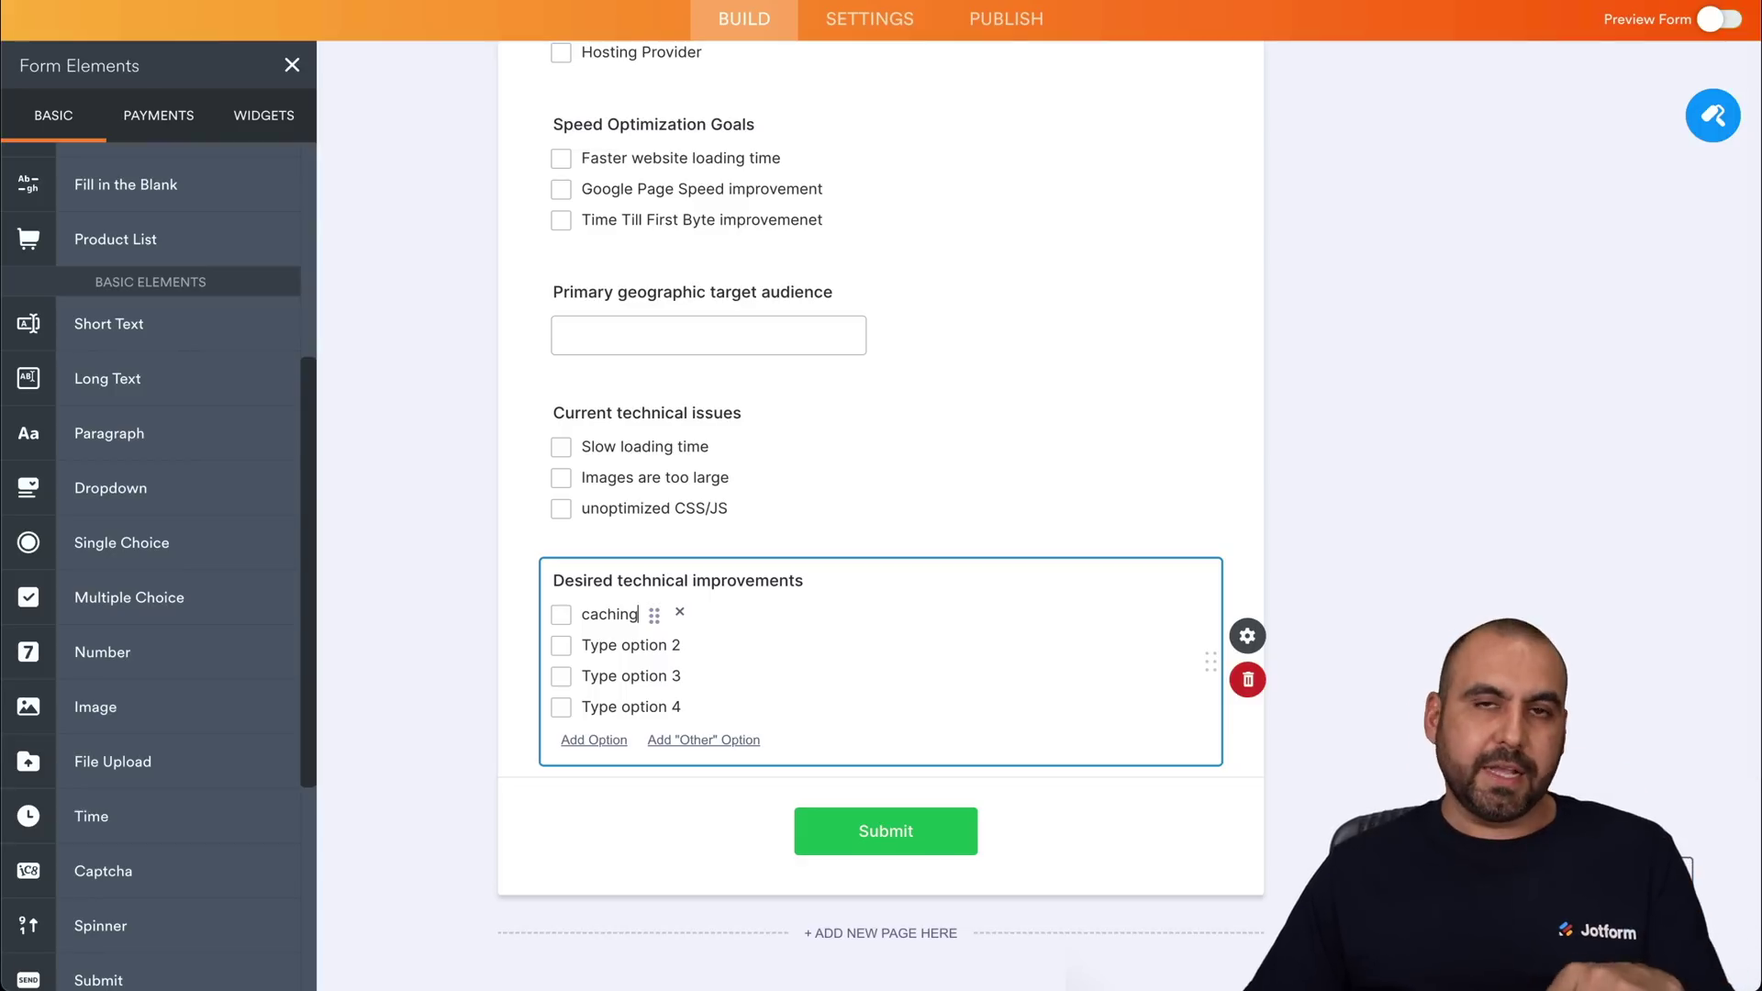
{"action": "left_click", "coordinate": [615, 647]}
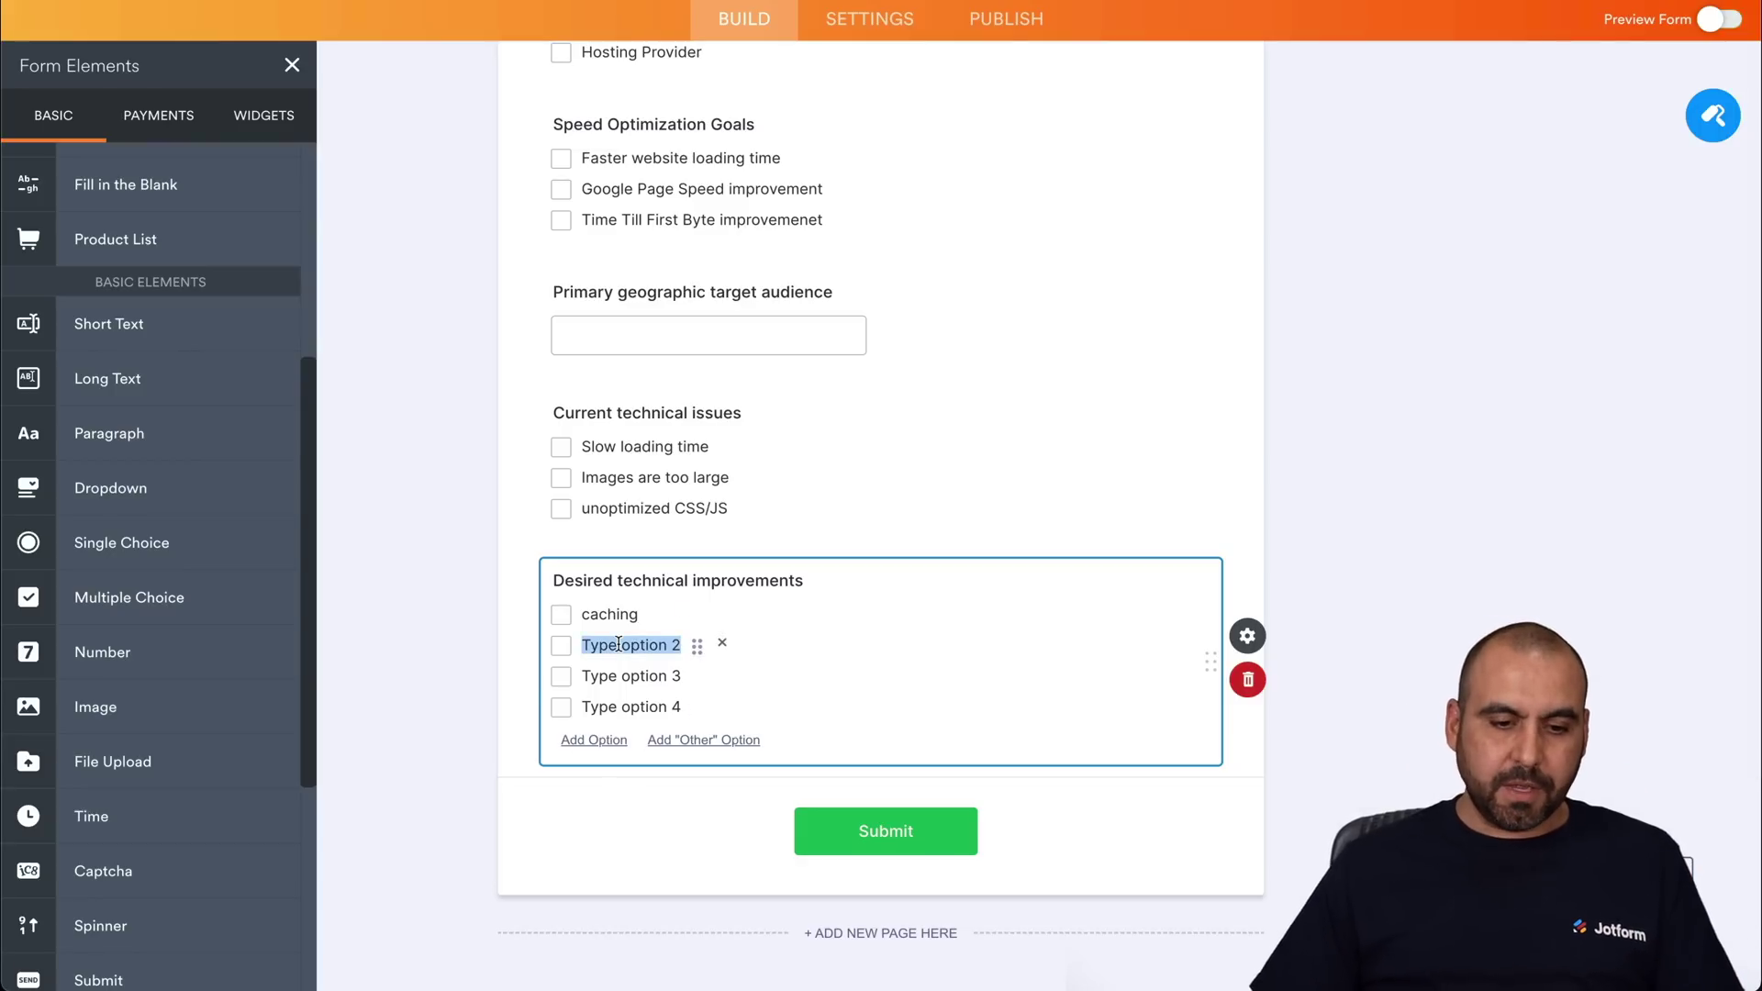
{"action": "type", "text": "Optimized "}
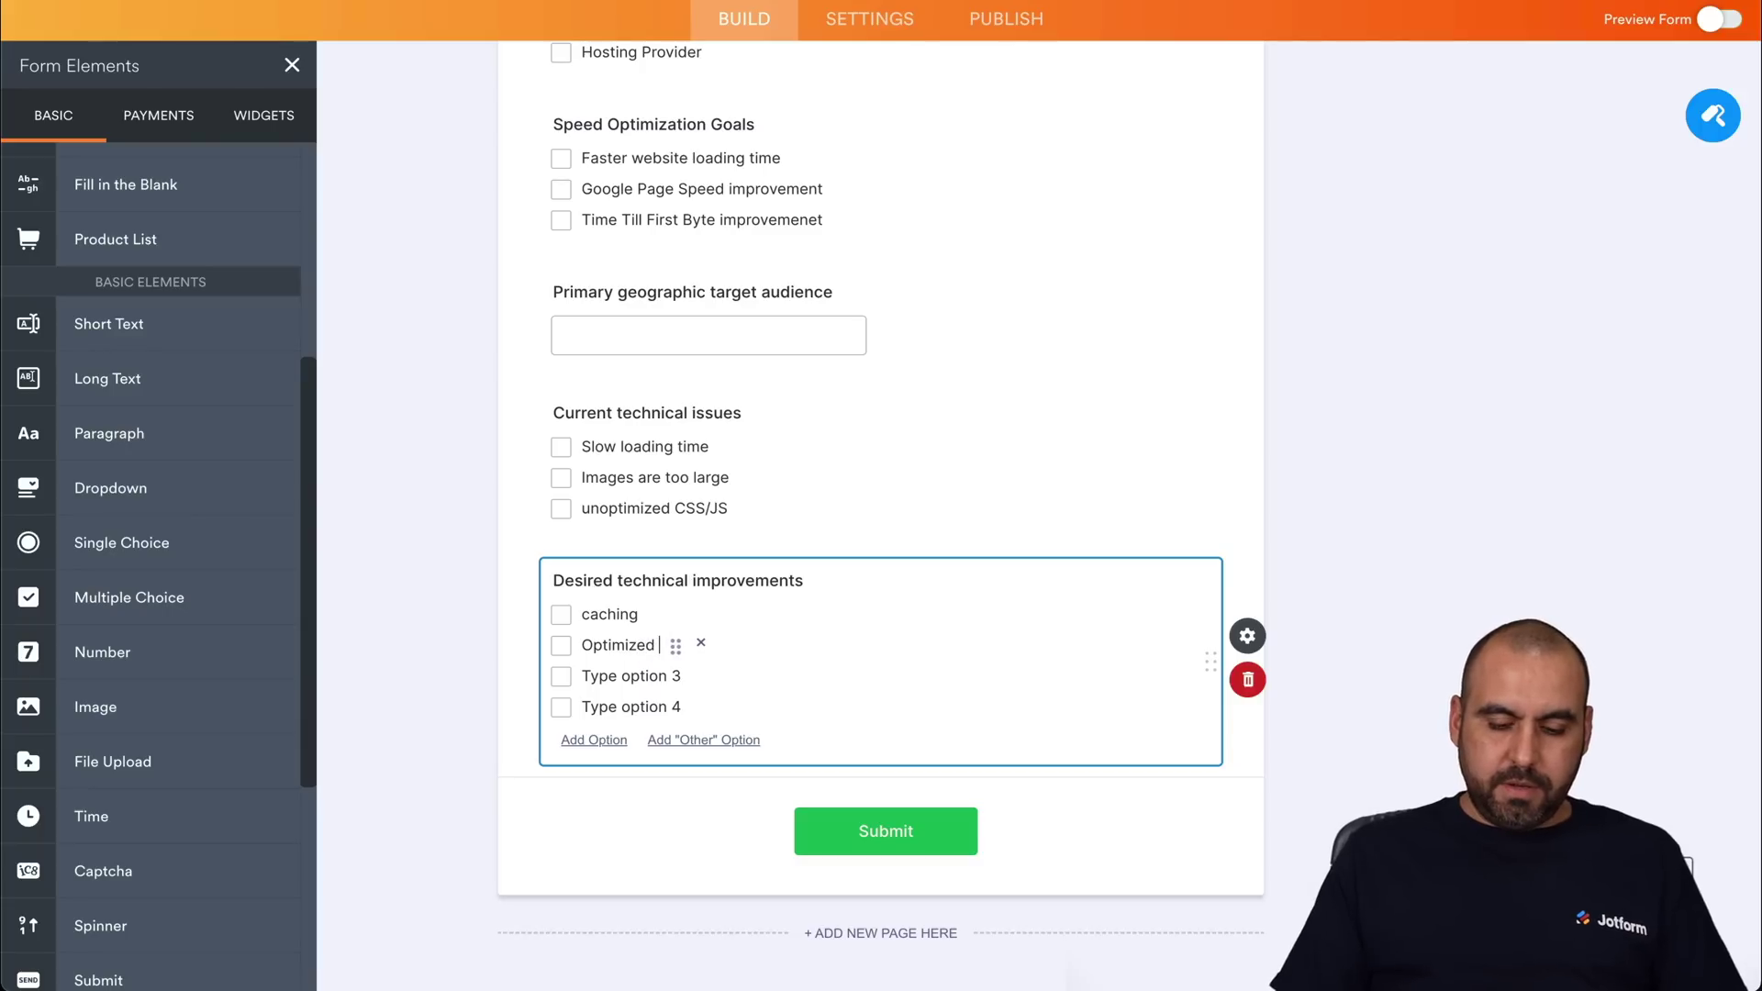
{"action": "type", "text": "Images"}
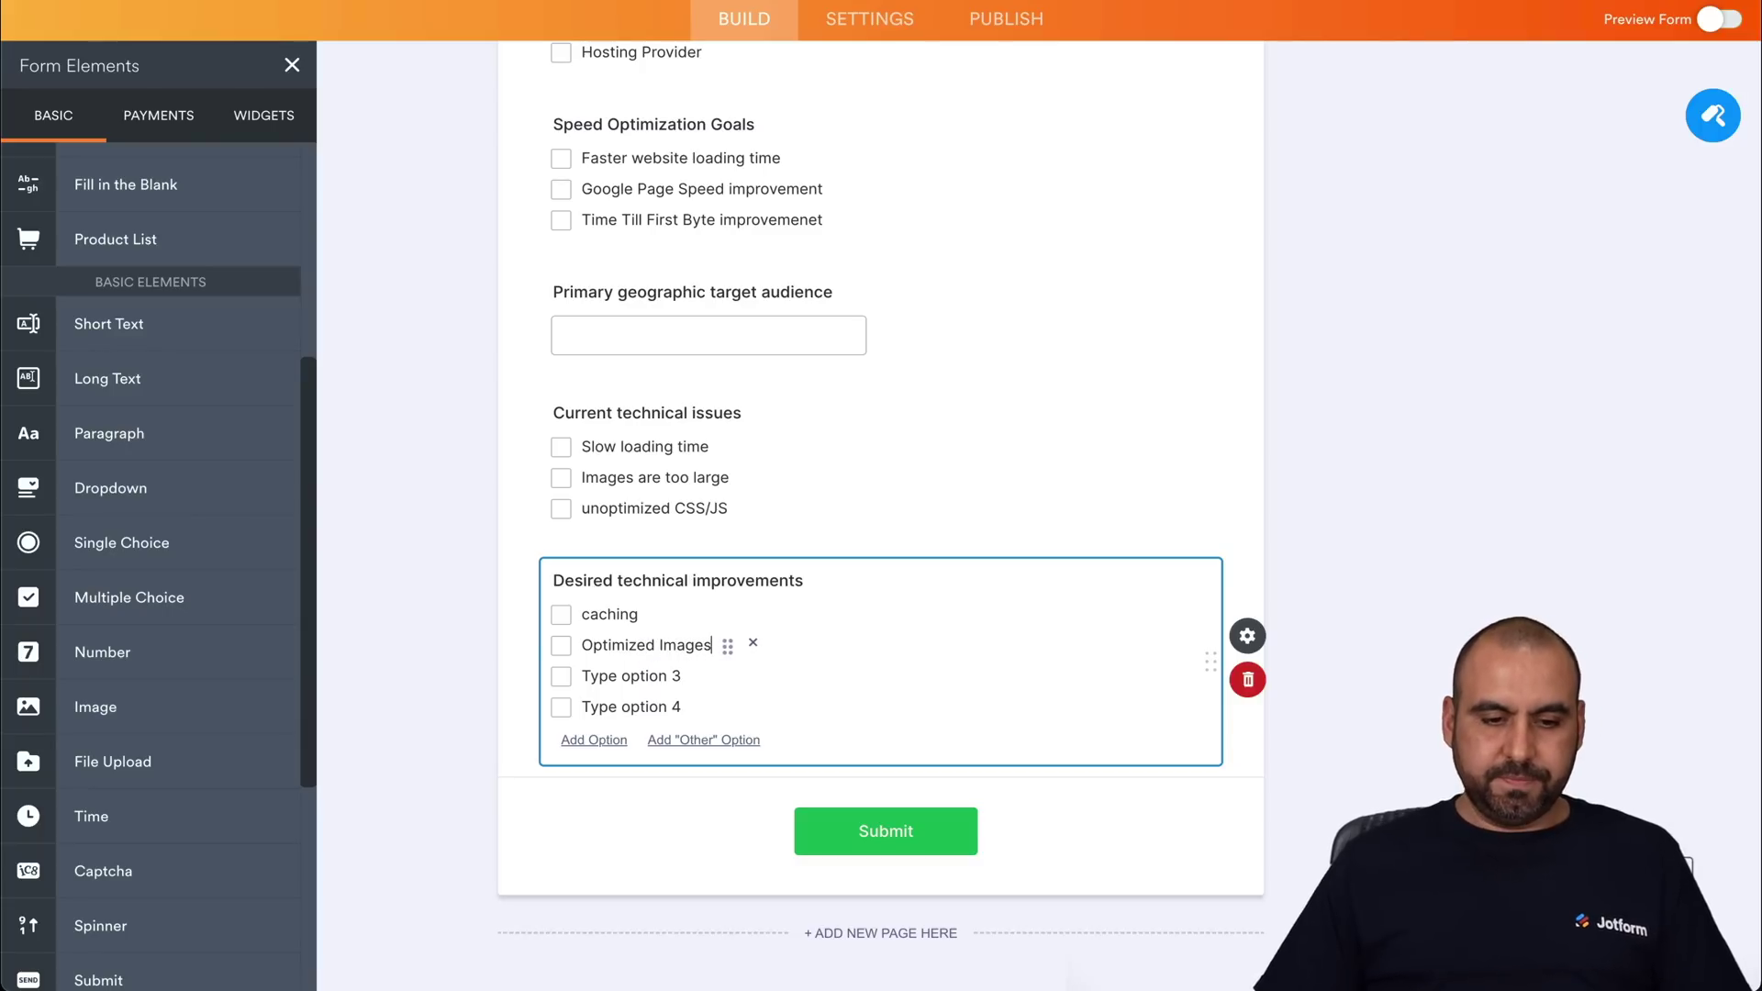
Step: Set the third option to CDN, remove the fourth placeholder, and add an 'I don't know' option
{"action": "left_click_drag", "start_coordinate": [579, 677], "coordinate": [611, 680]}
{"action": "type", "text": "CDN"}
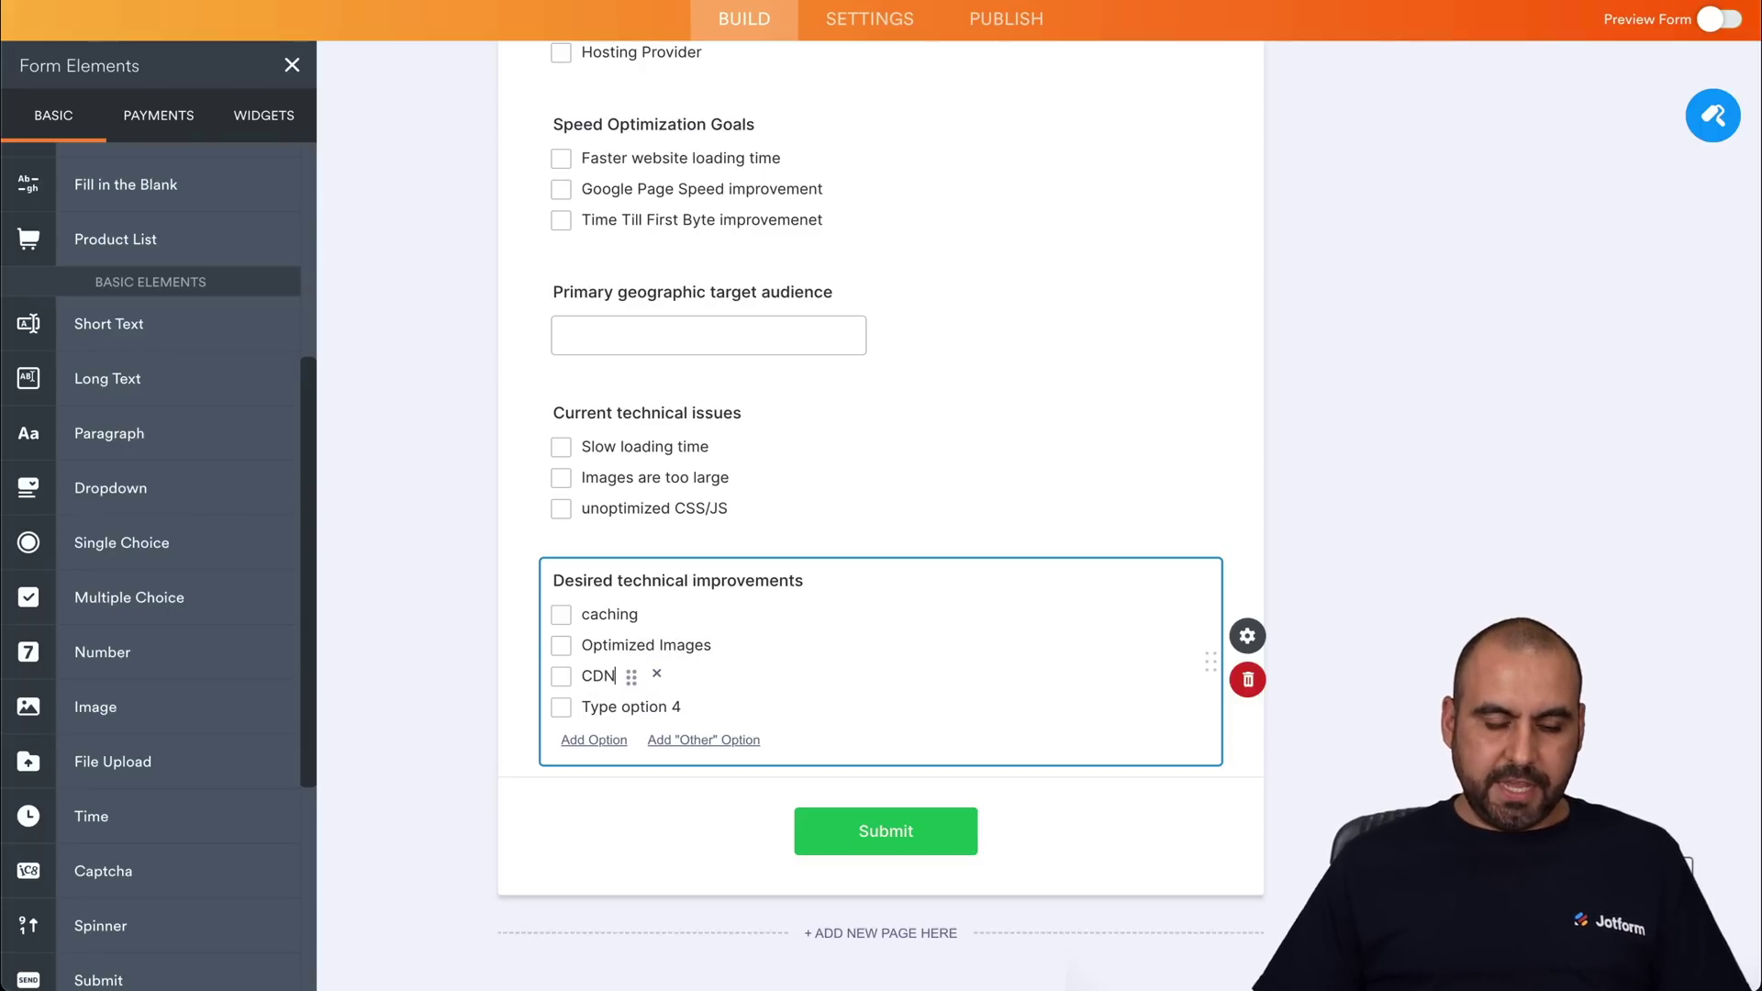
{"action": "left_click", "coordinate": [724, 706]}
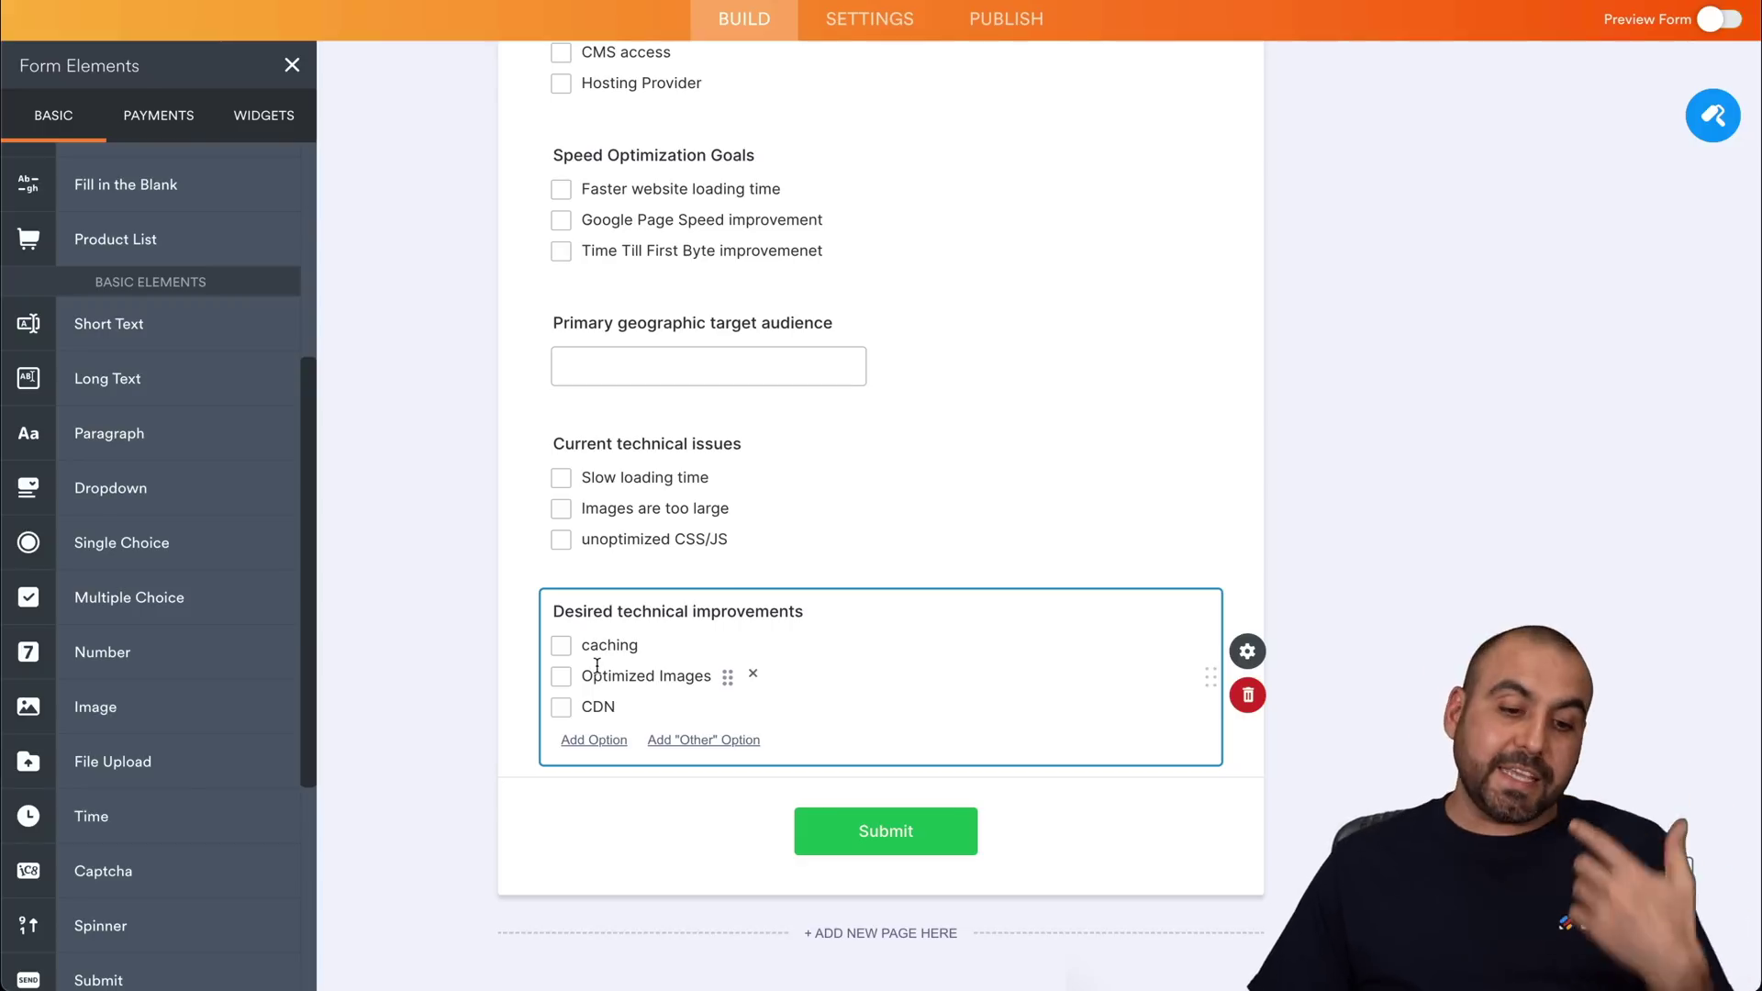
{"action": "left_click", "coordinate": [601, 707]}
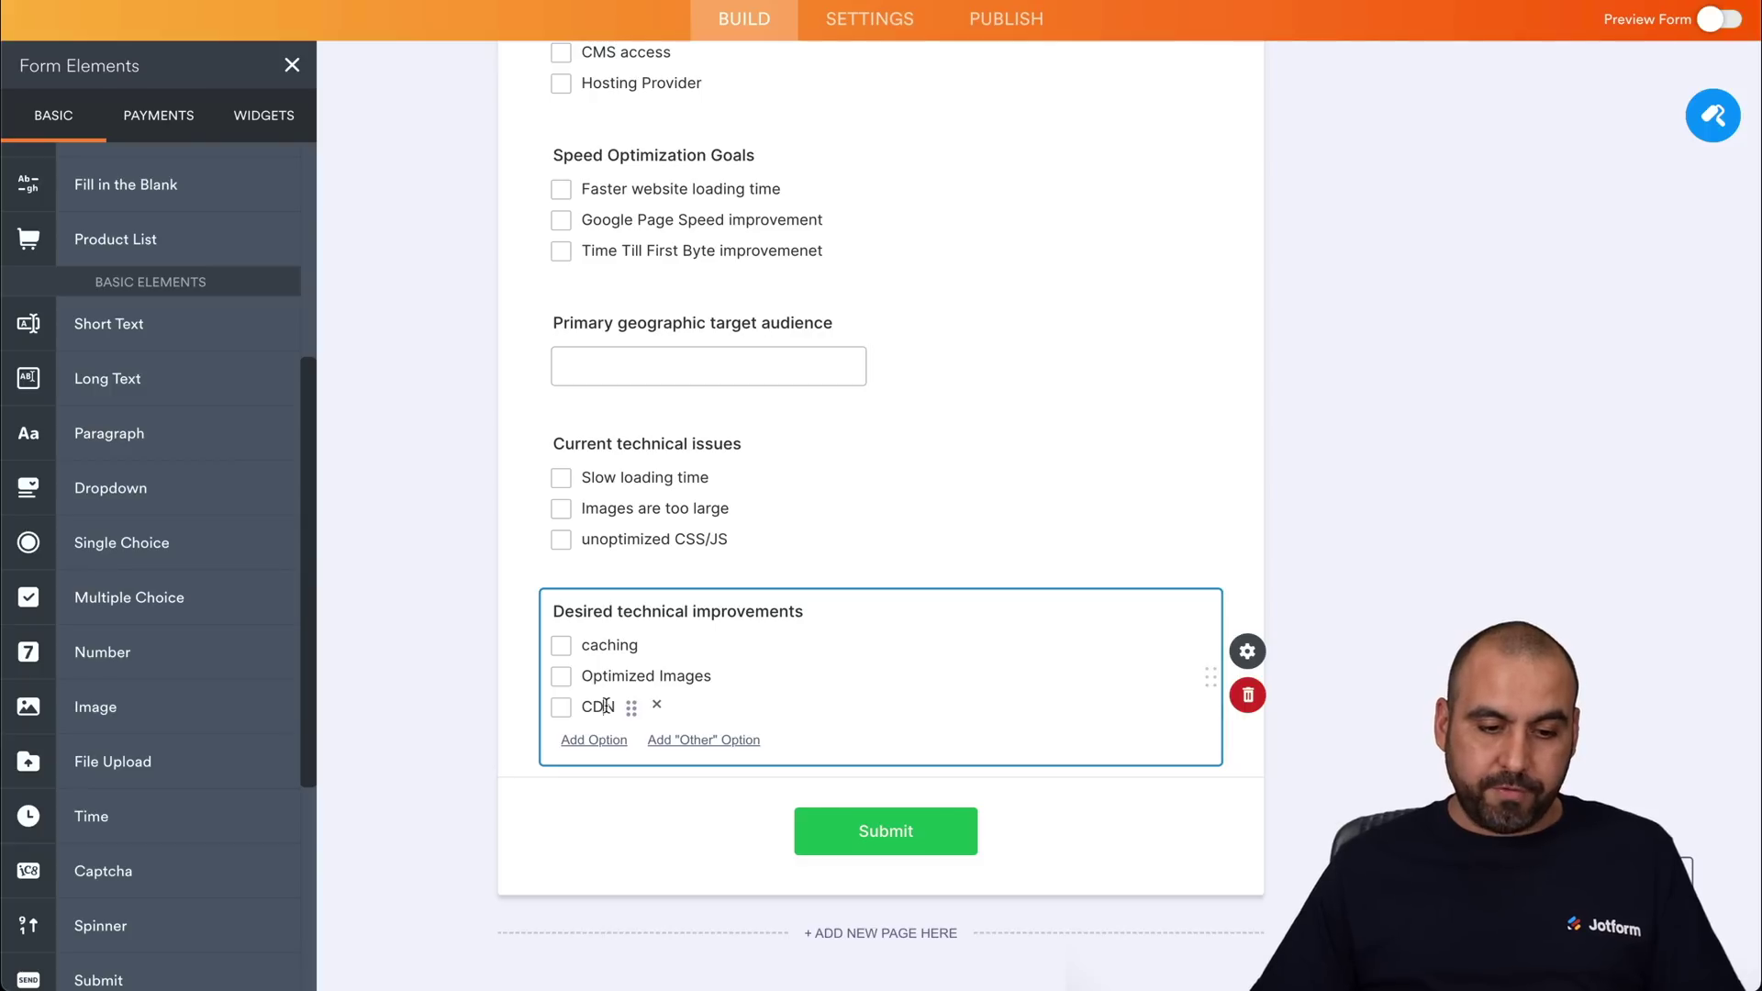
{"action": "key", "text": "Return"}
{"action": "left_click", "coordinate": [584, 737]}
{"action": "type", "text": "I do"}
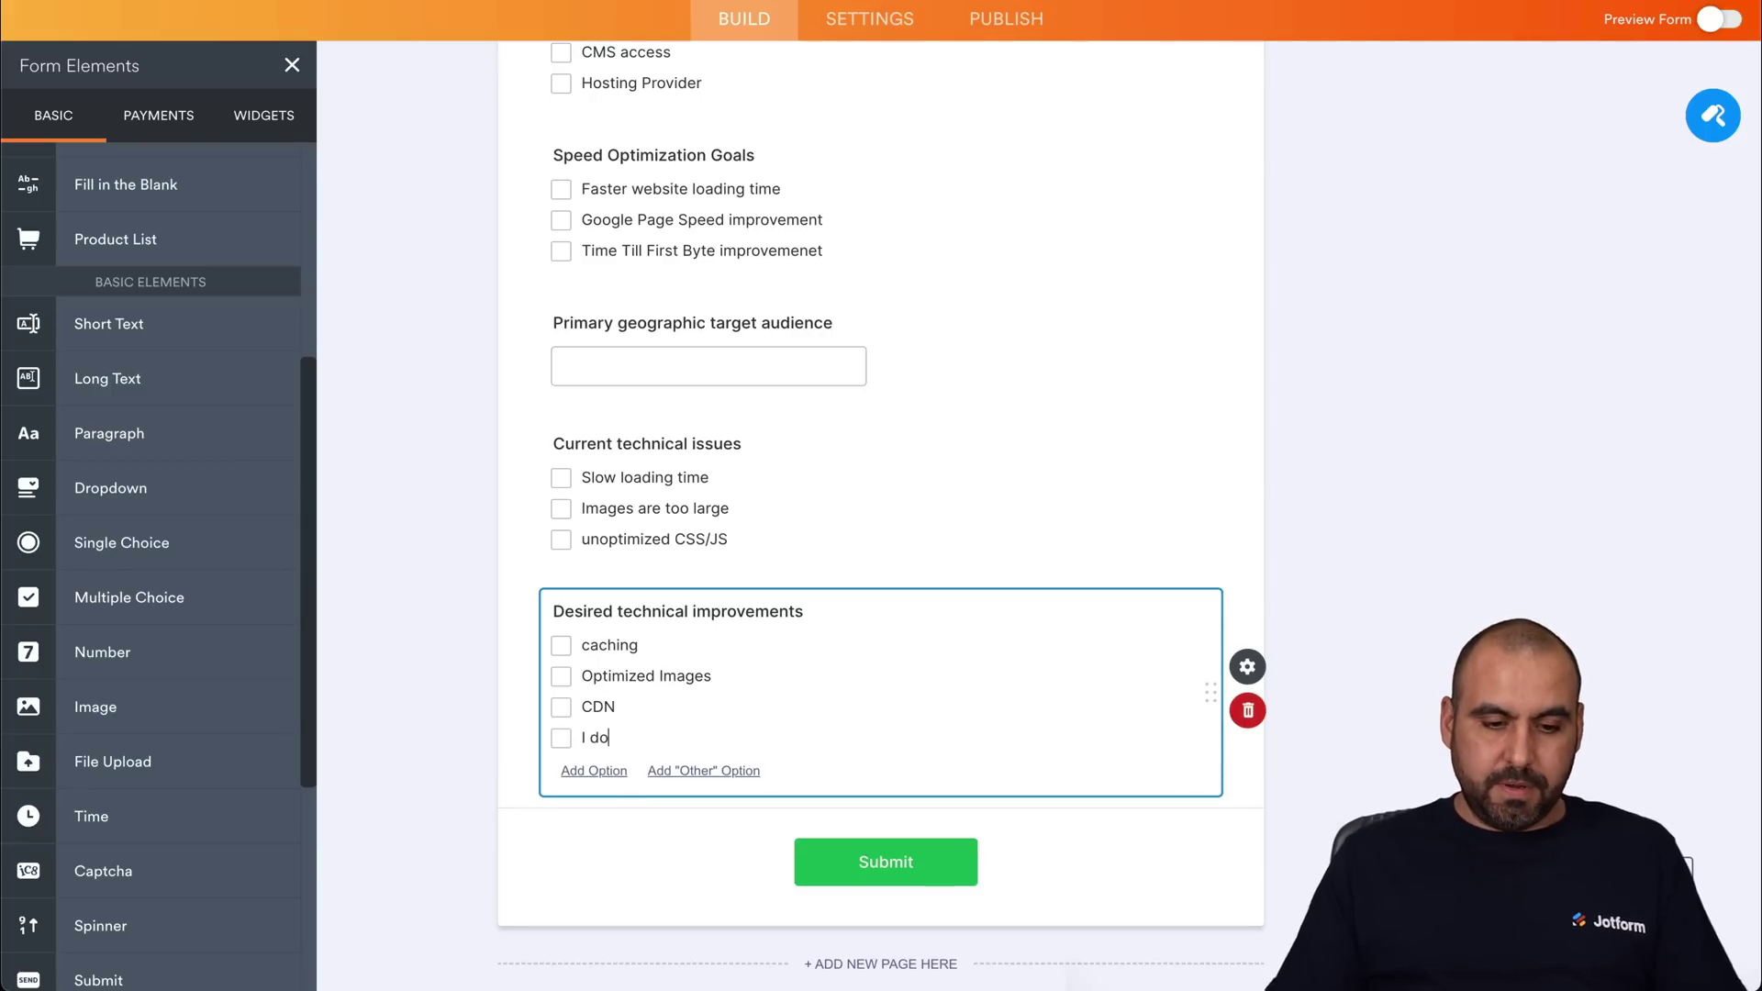
{"action": "type", "text": "n't know"}
{"action": "left_click", "coordinate": [488, 672]}
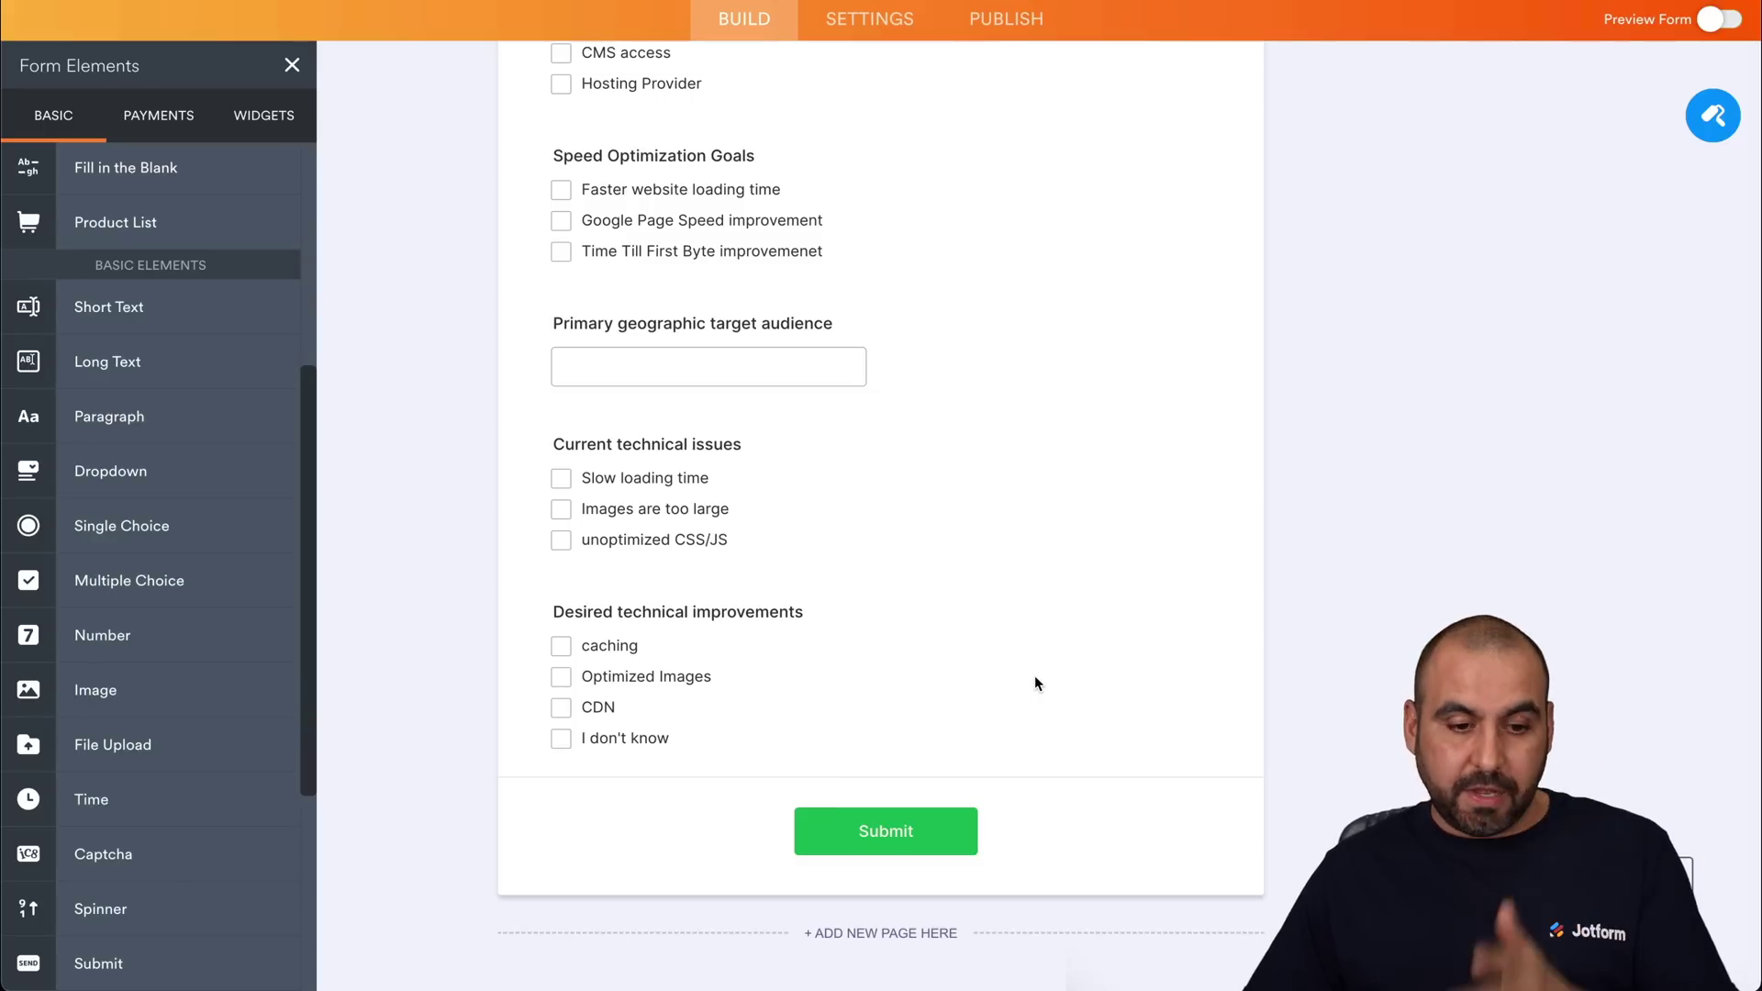
Step: Add a date question labelled 'Desired project start date' below Desired technical improvements
{"action": "scroll", "coordinate": [253, 452], "scroll_direction": "up", "scroll_amount": 4}
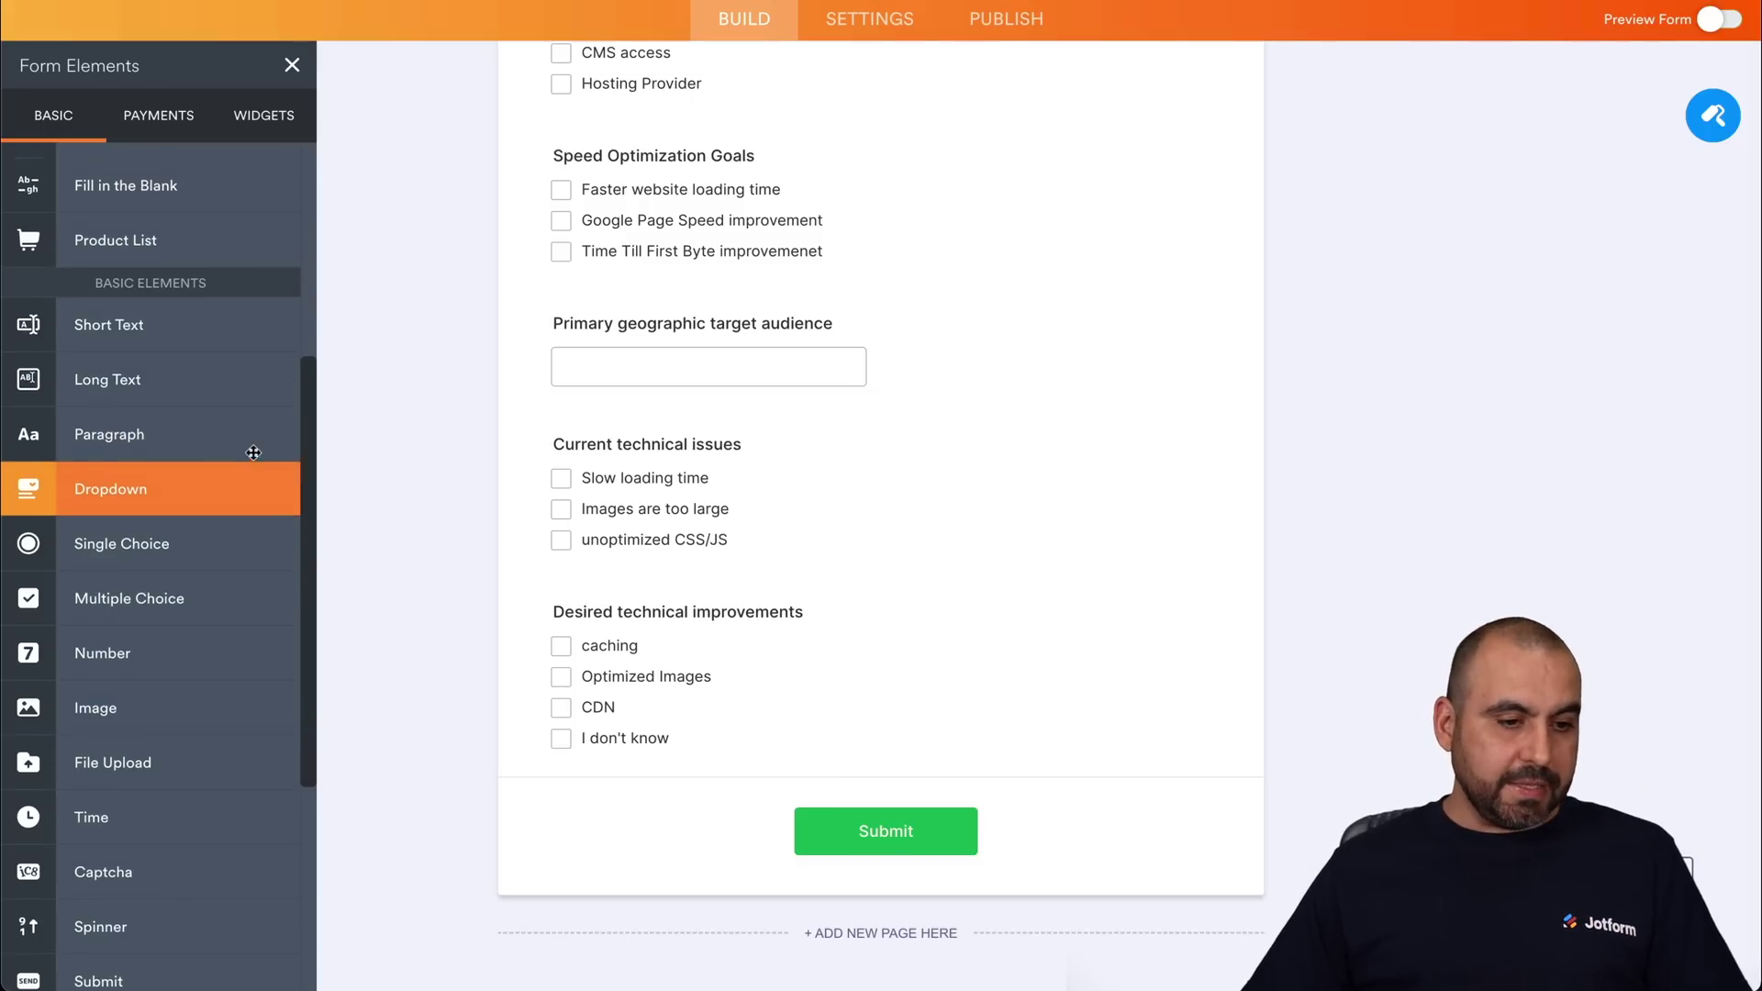
{"action": "left_click_drag", "start_coordinate": [139, 404], "coordinate": [713, 814]}
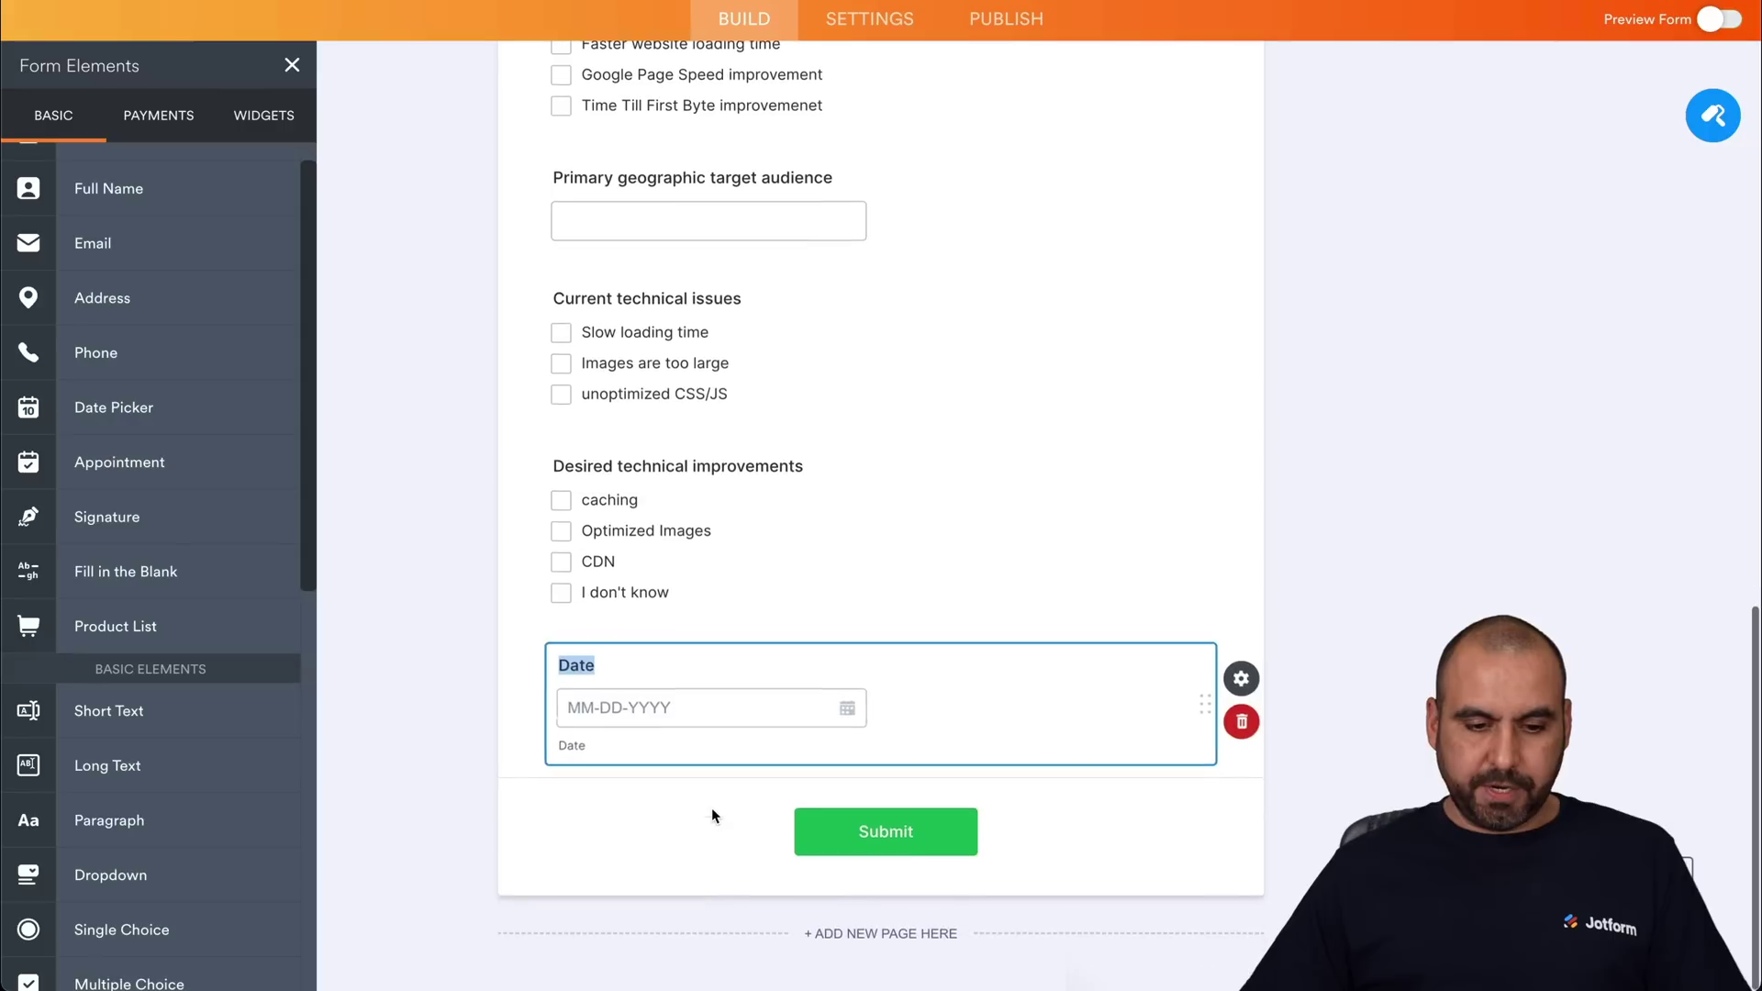
{"action": "double_click", "coordinate": [575, 664]}
{"action": "type", "text": "Desired project start date"}
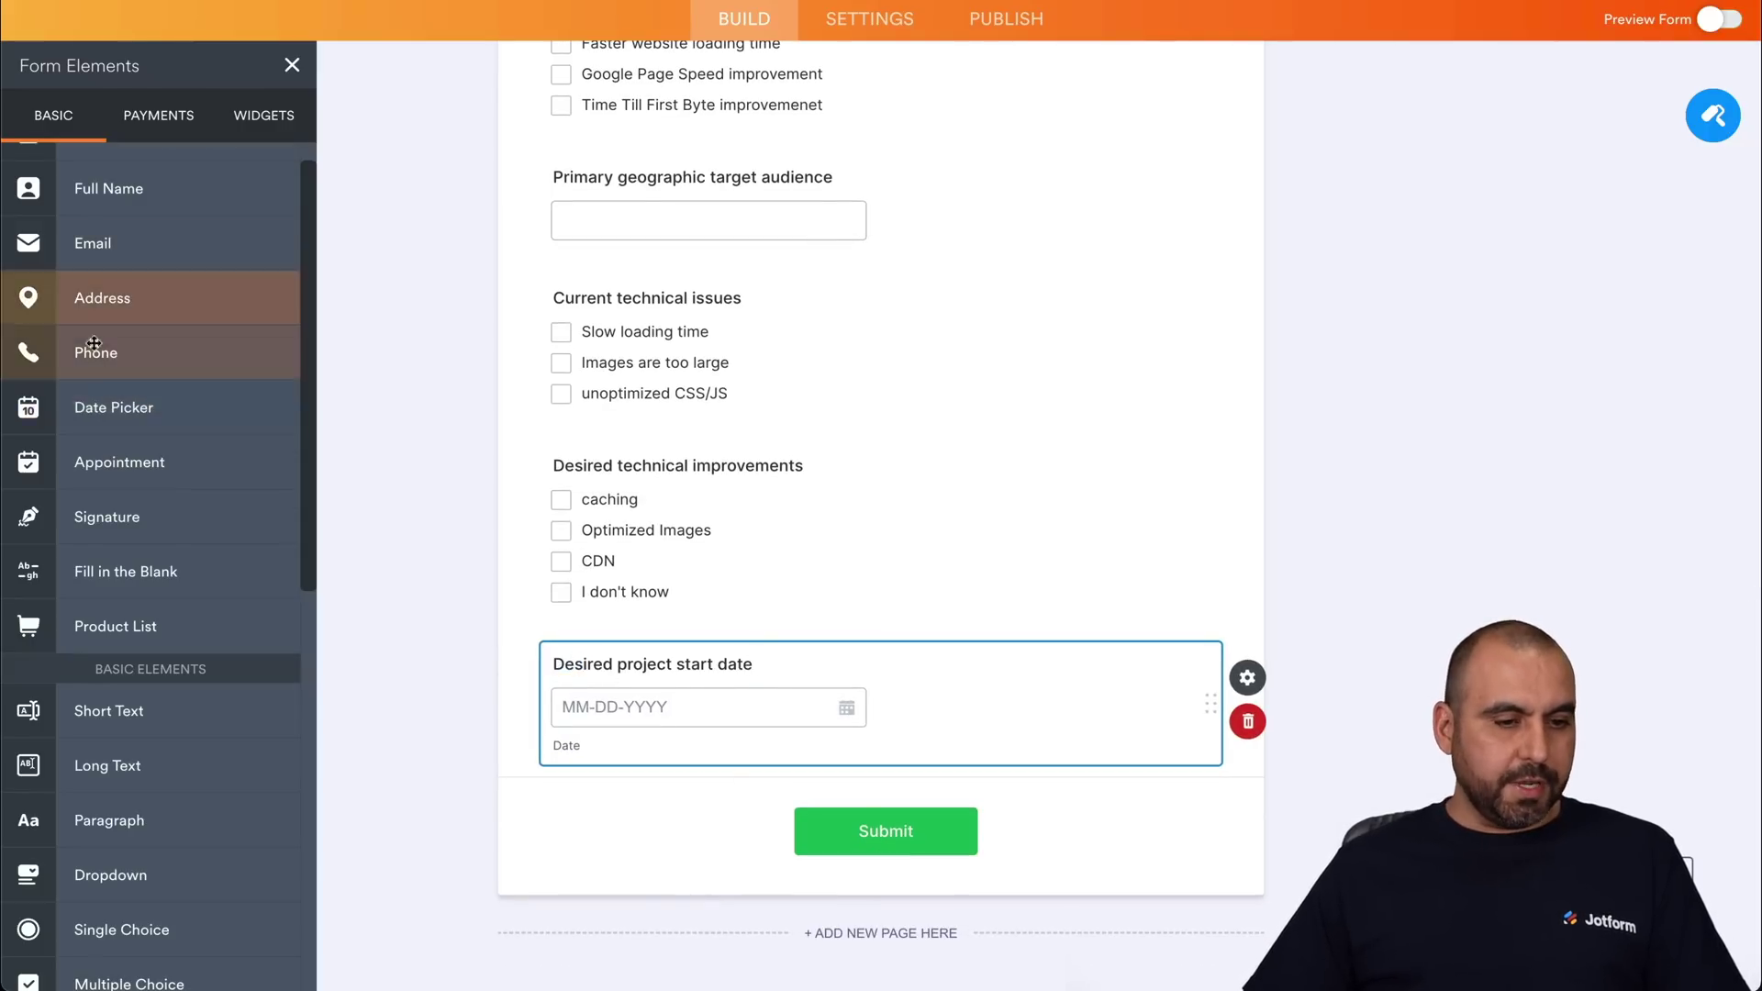
Step: Add a 'Desired project completion date' question below it, then drop in a long-text question
{"action": "left_click_drag", "start_coordinate": [172, 392], "coordinate": [799, 817]}
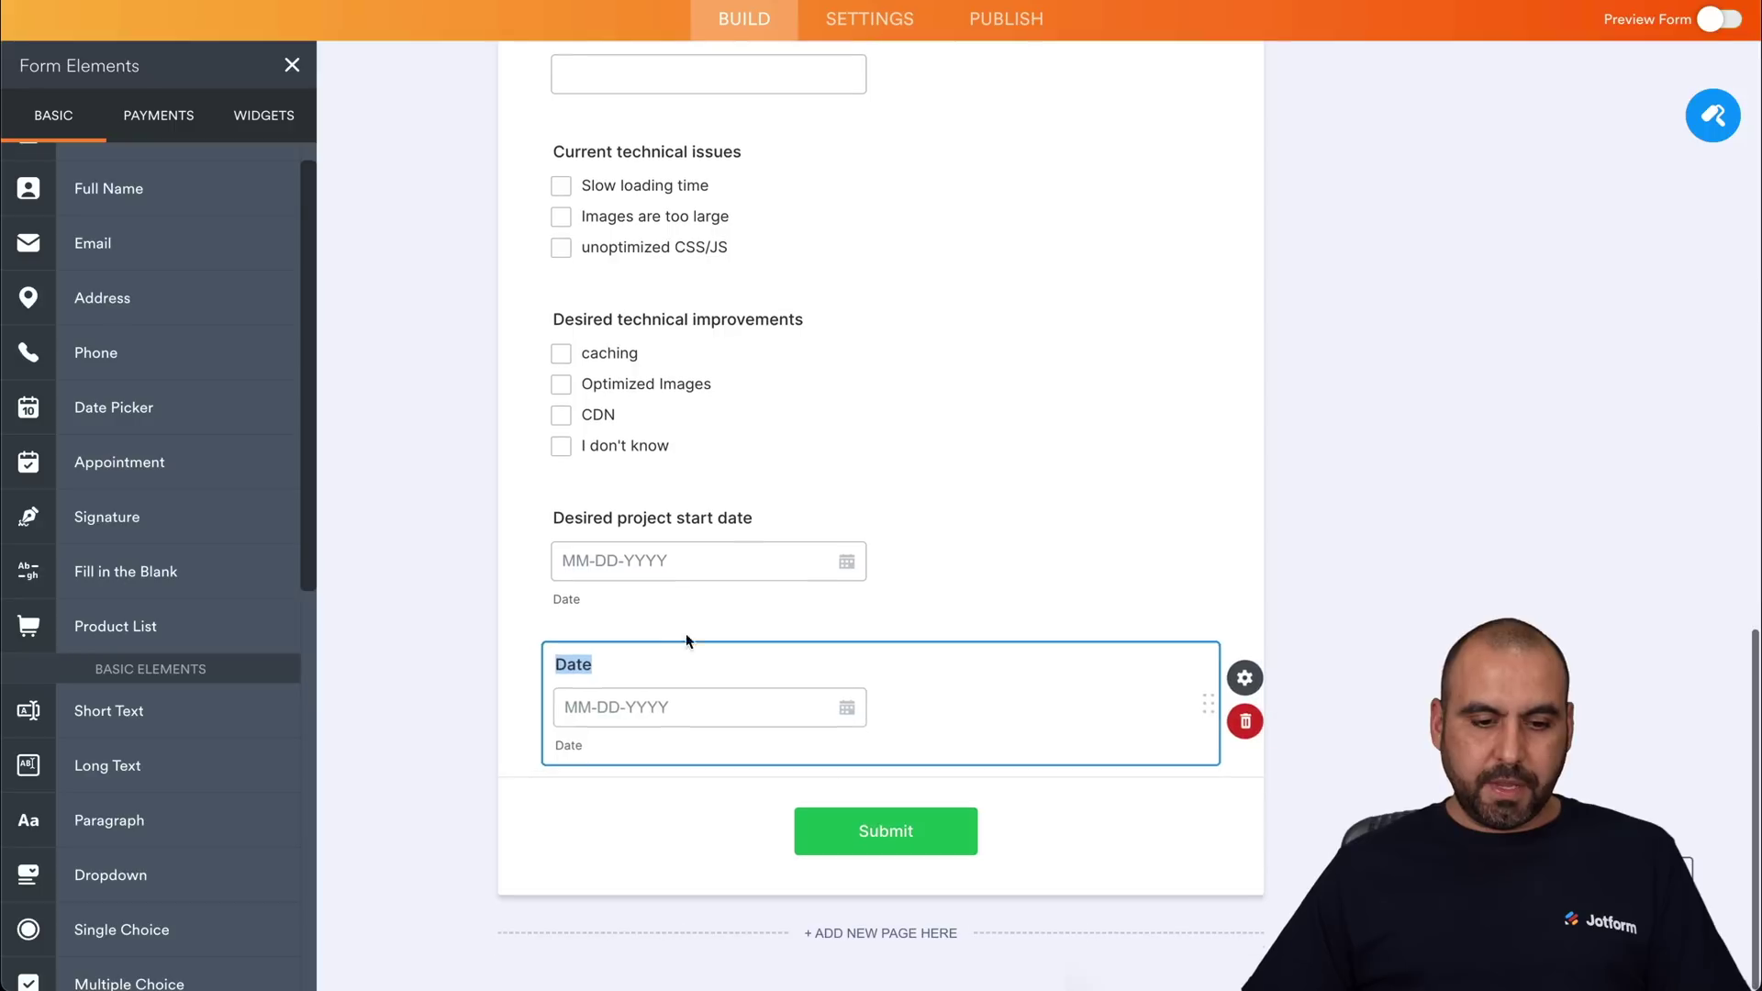
{"action": "left_click", "coordinate": [579, 658]}
{"action": "double_click", "coordinate": [705, 664]}
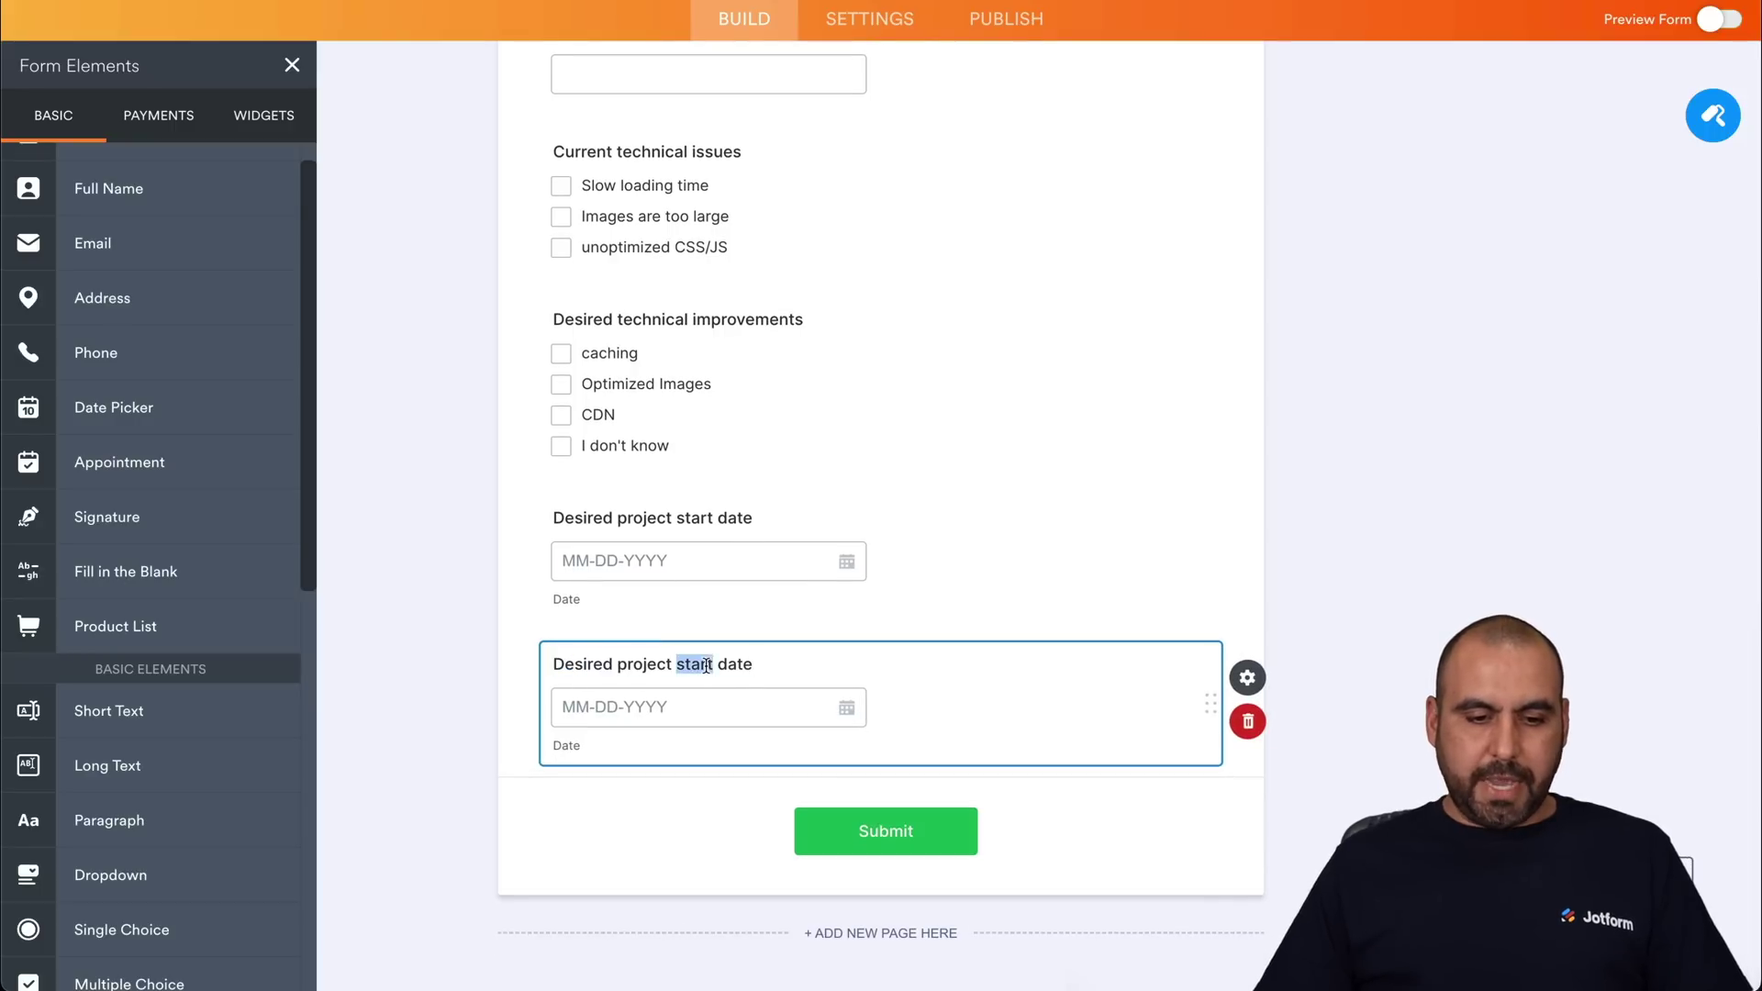
{"action": "type", "text": "completion"}
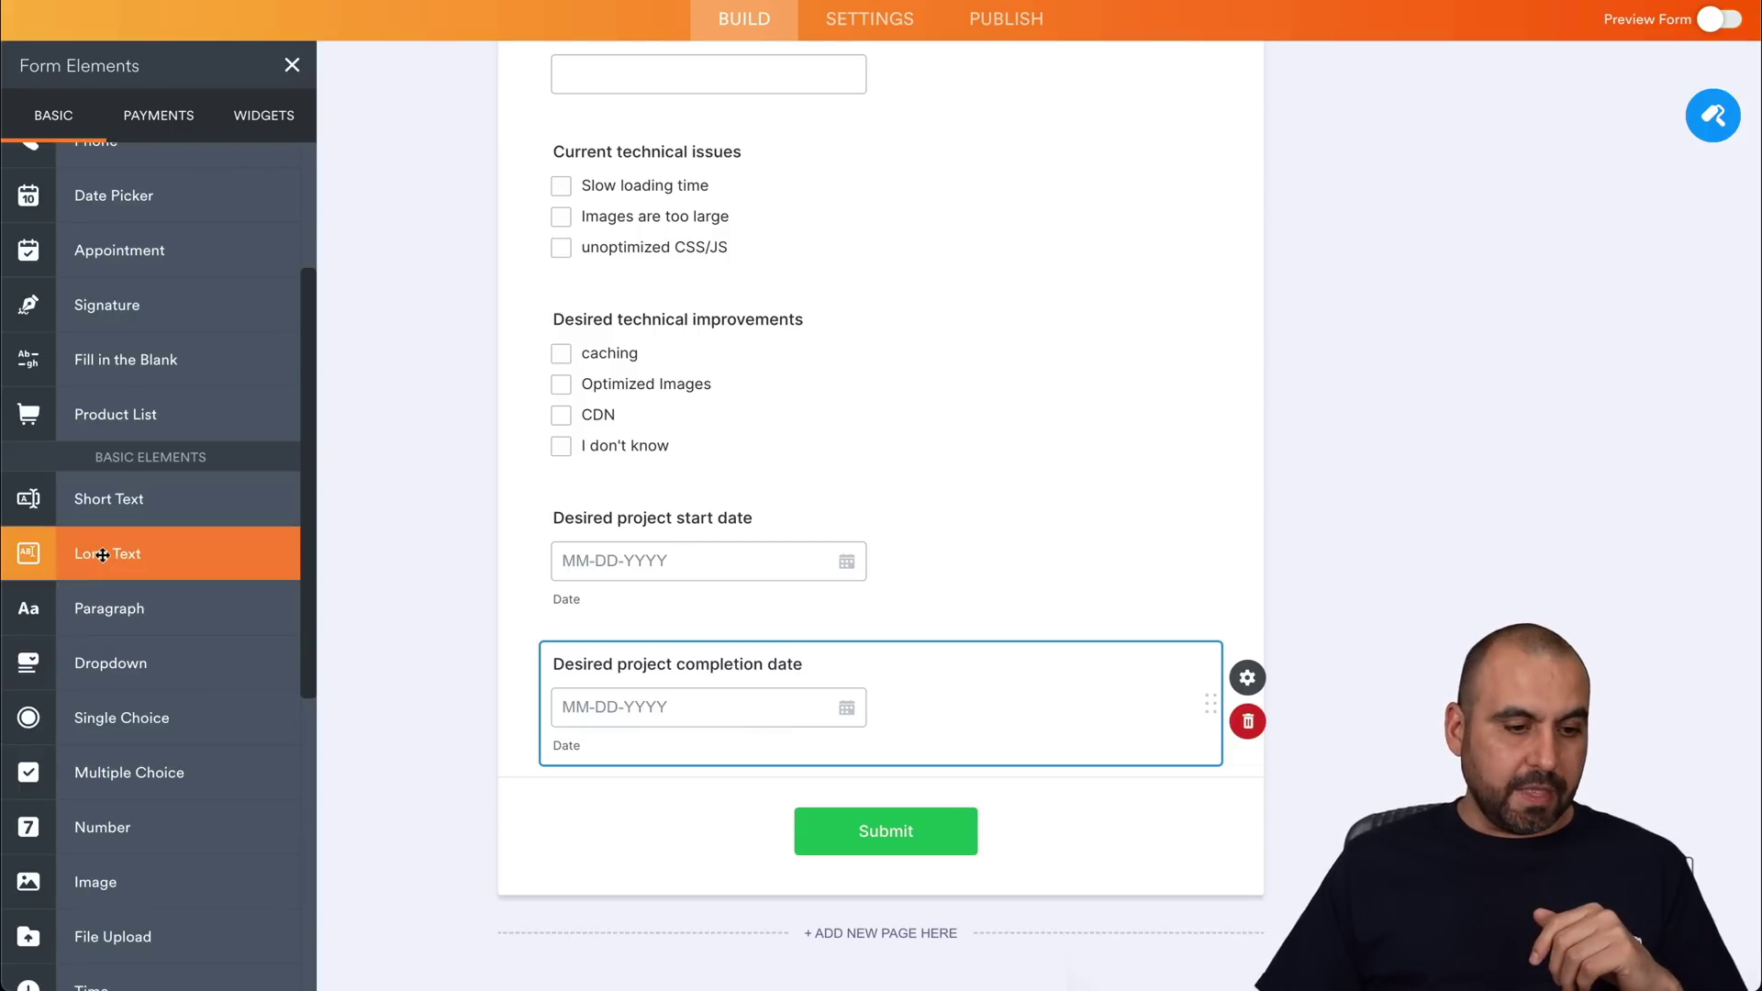
{"action": "left_click_drag", "start_coordinate": [118, 555], "coordinate": [657, 826]}
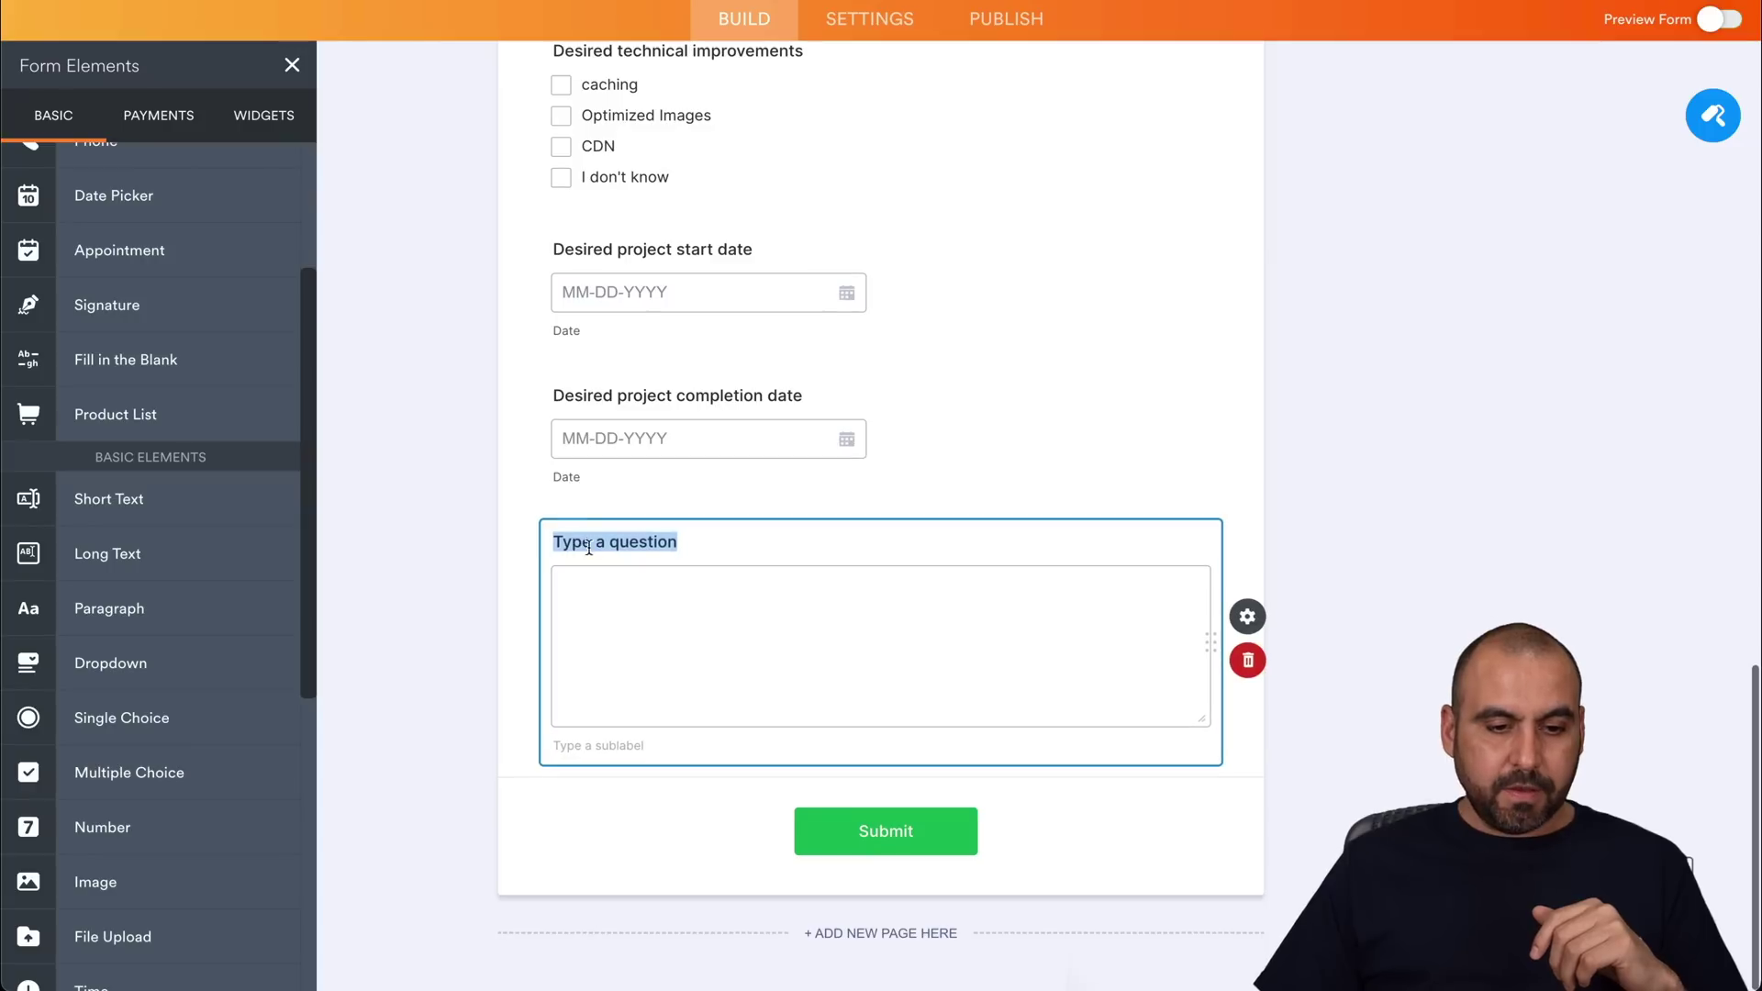
Step: Label the new long-text question 'Other details'
{"action": "left_click", "coordinate": [650, 544]}
{"action": "type", "text": "Othe"}
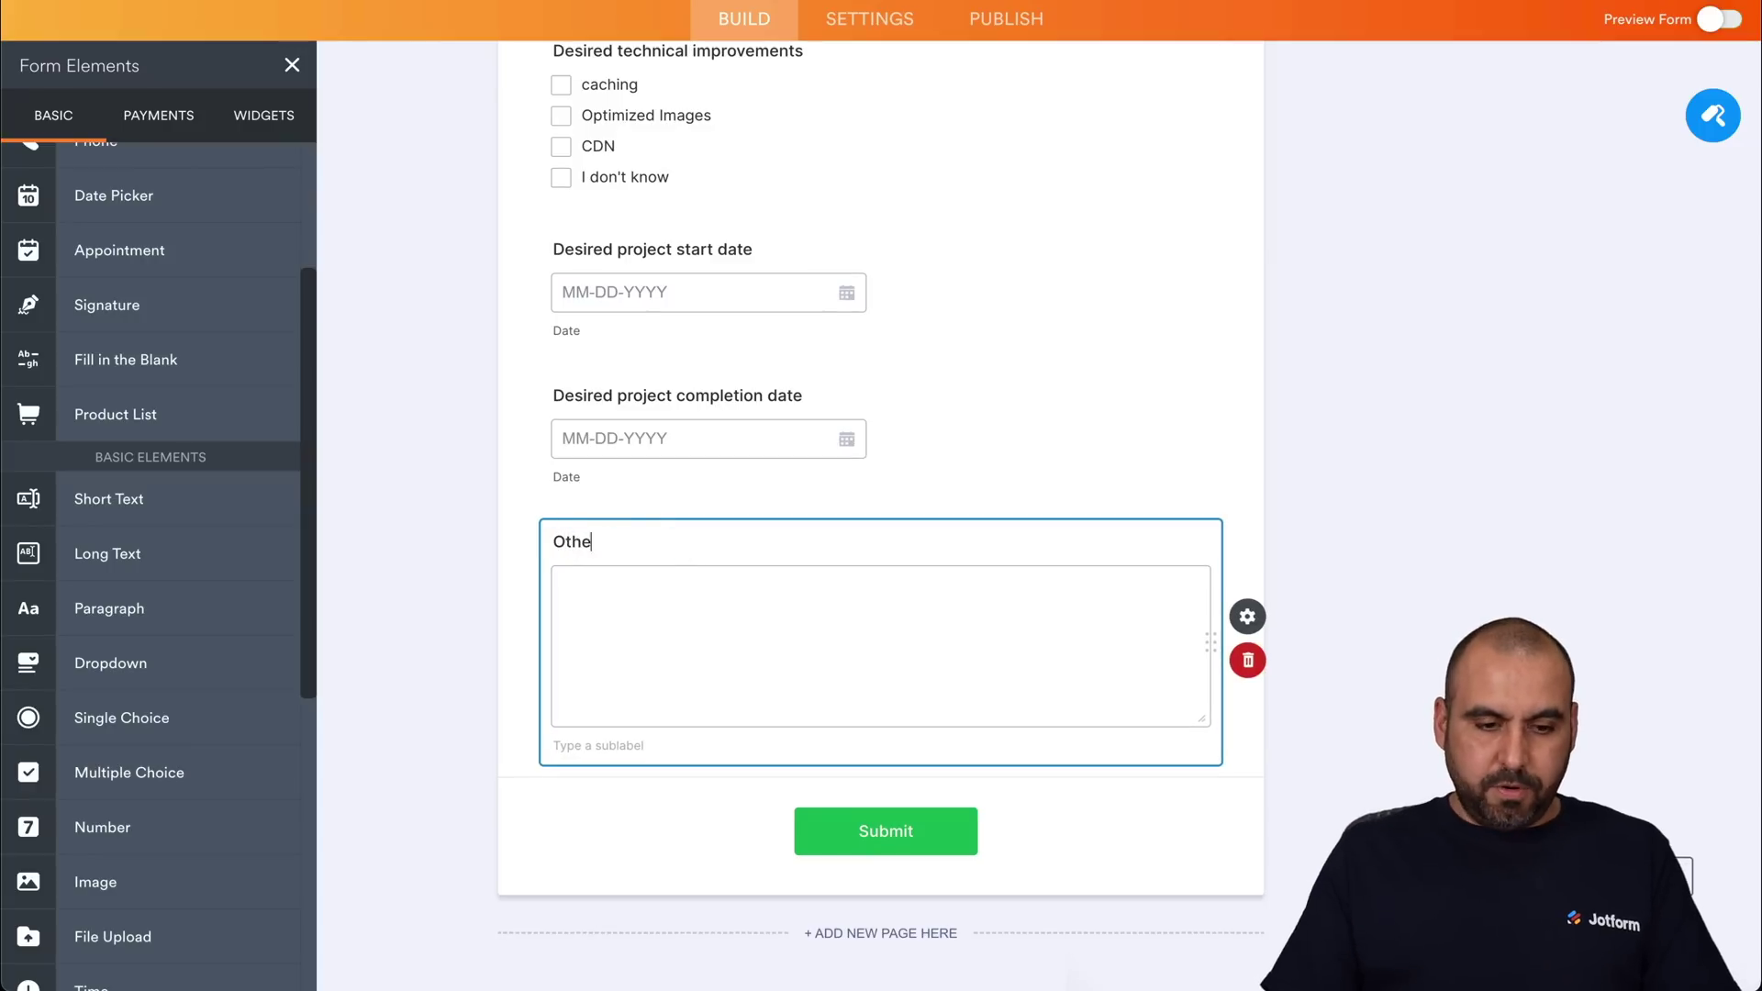
{"action": "type", "text": "r setails"}
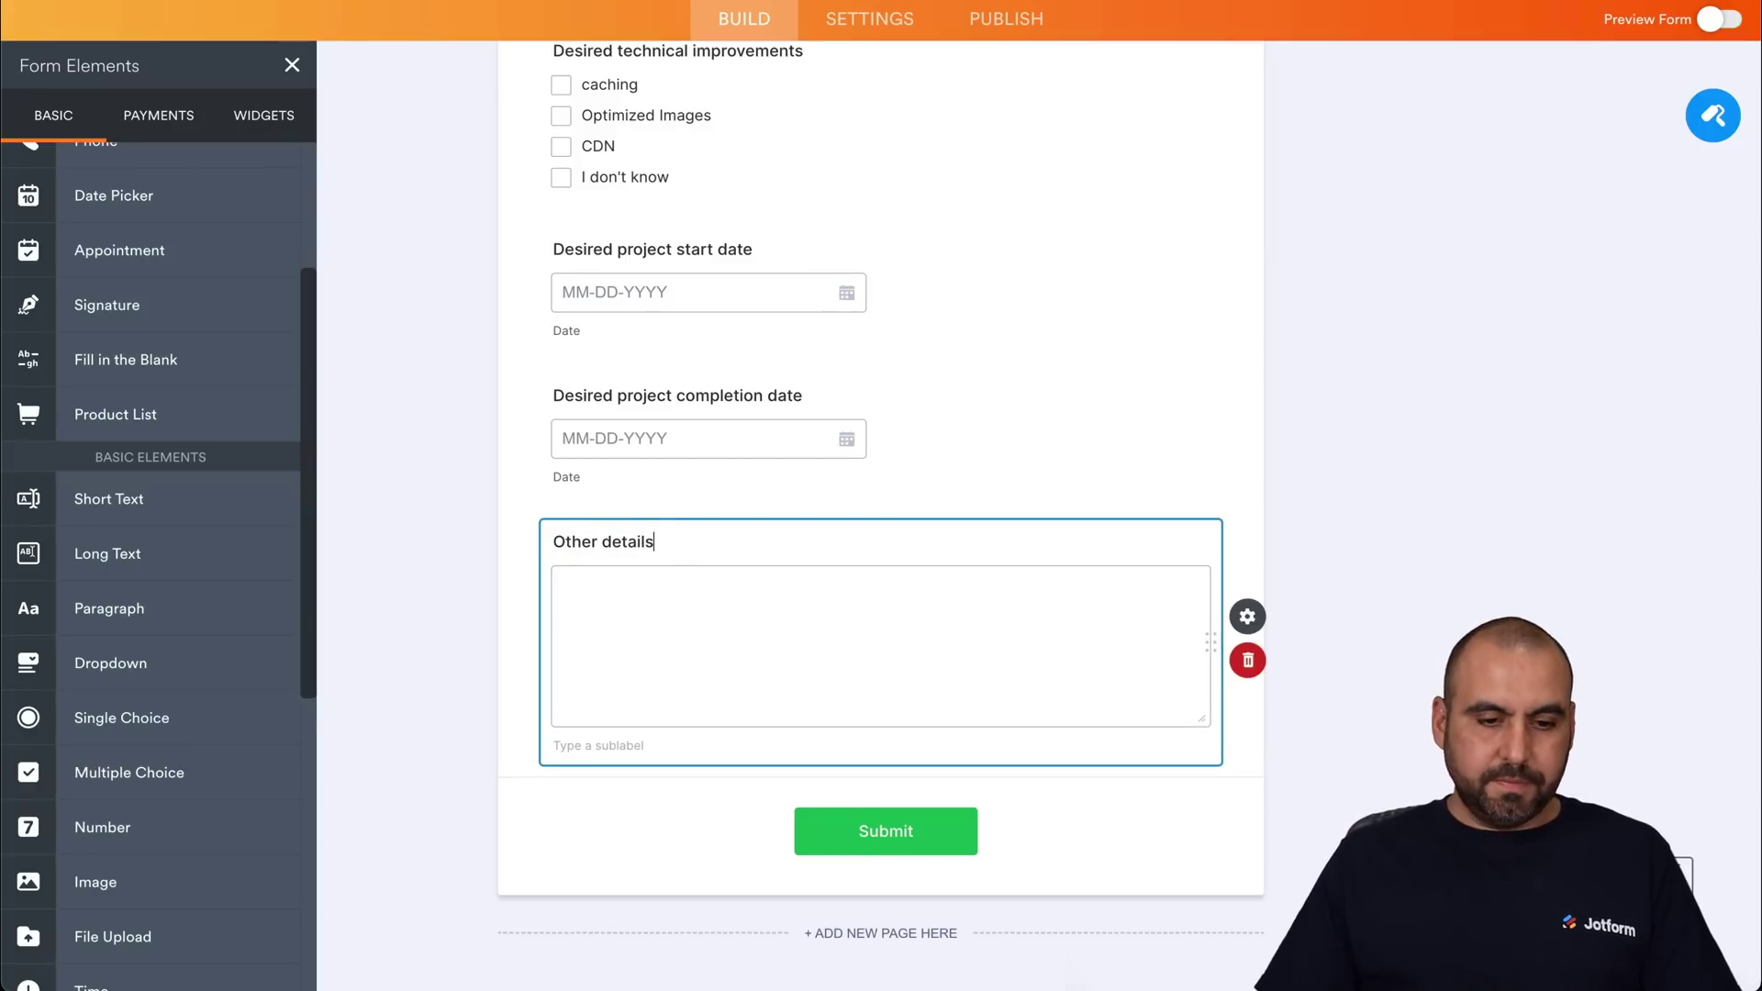
{"action": "scroll", "coordinate": [136, 579], "scroll_direction": "up", "scroll_amount": 3}
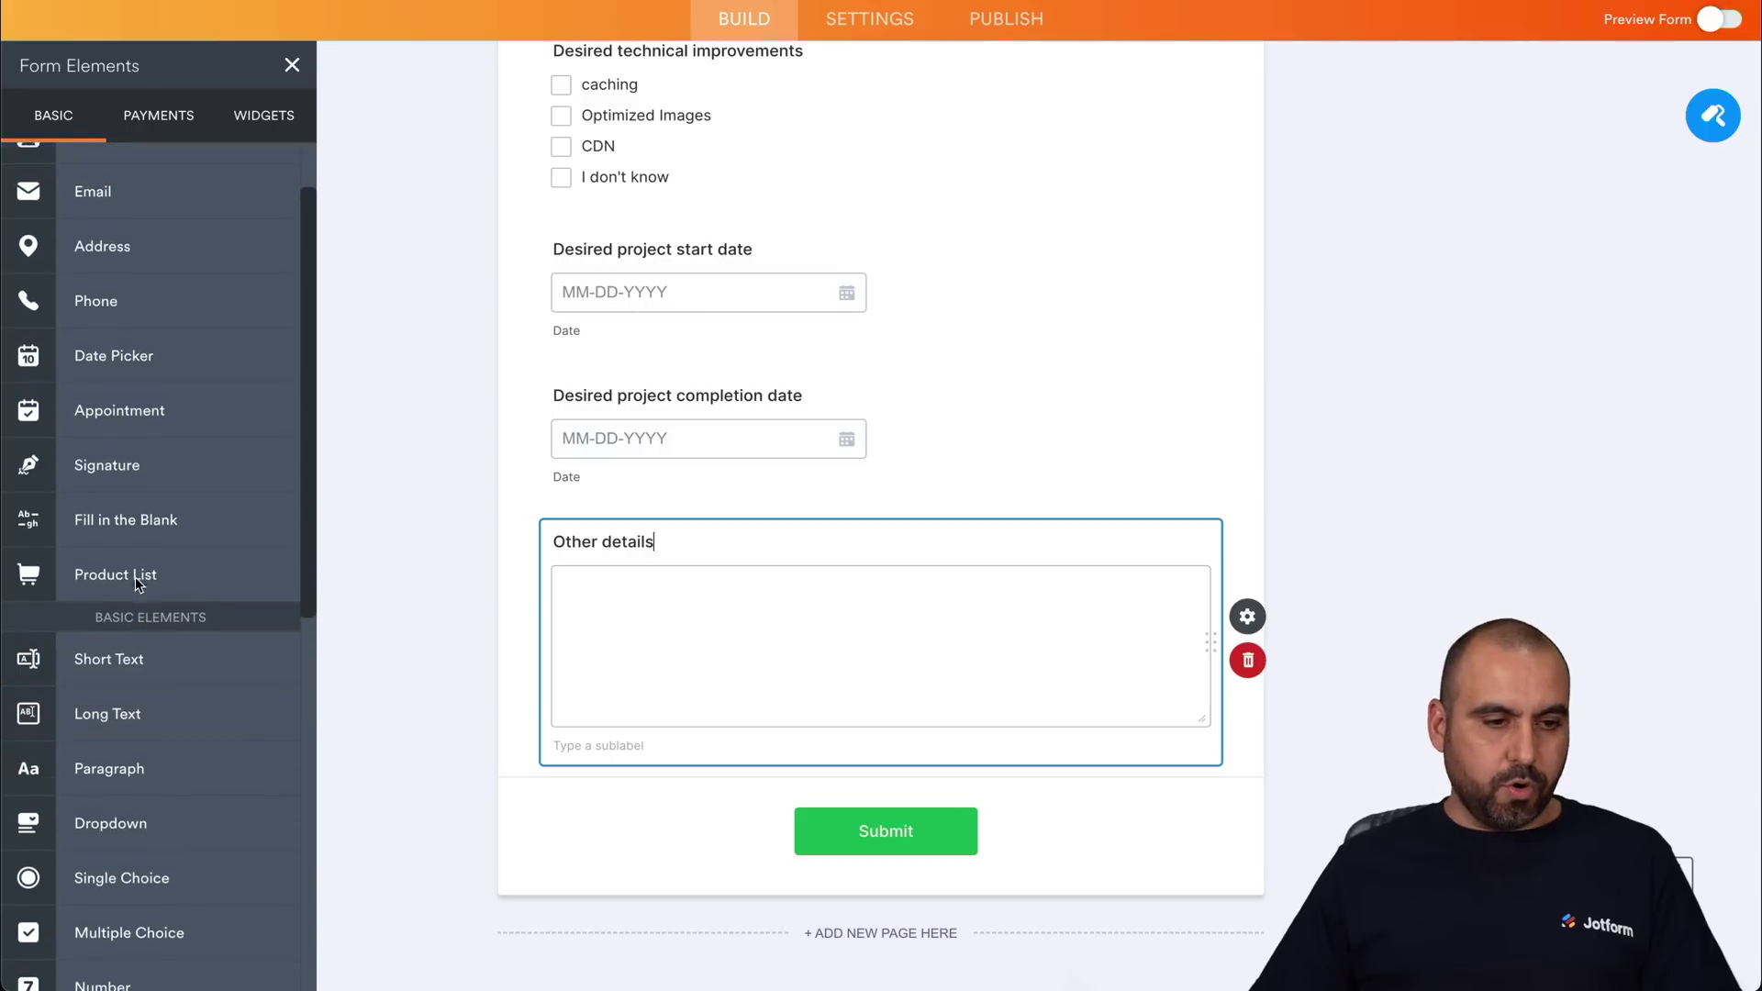
{"action": "scroll", "coordinate": [136, 579], "scroll_direction": "down", "scroll_amount": 5}
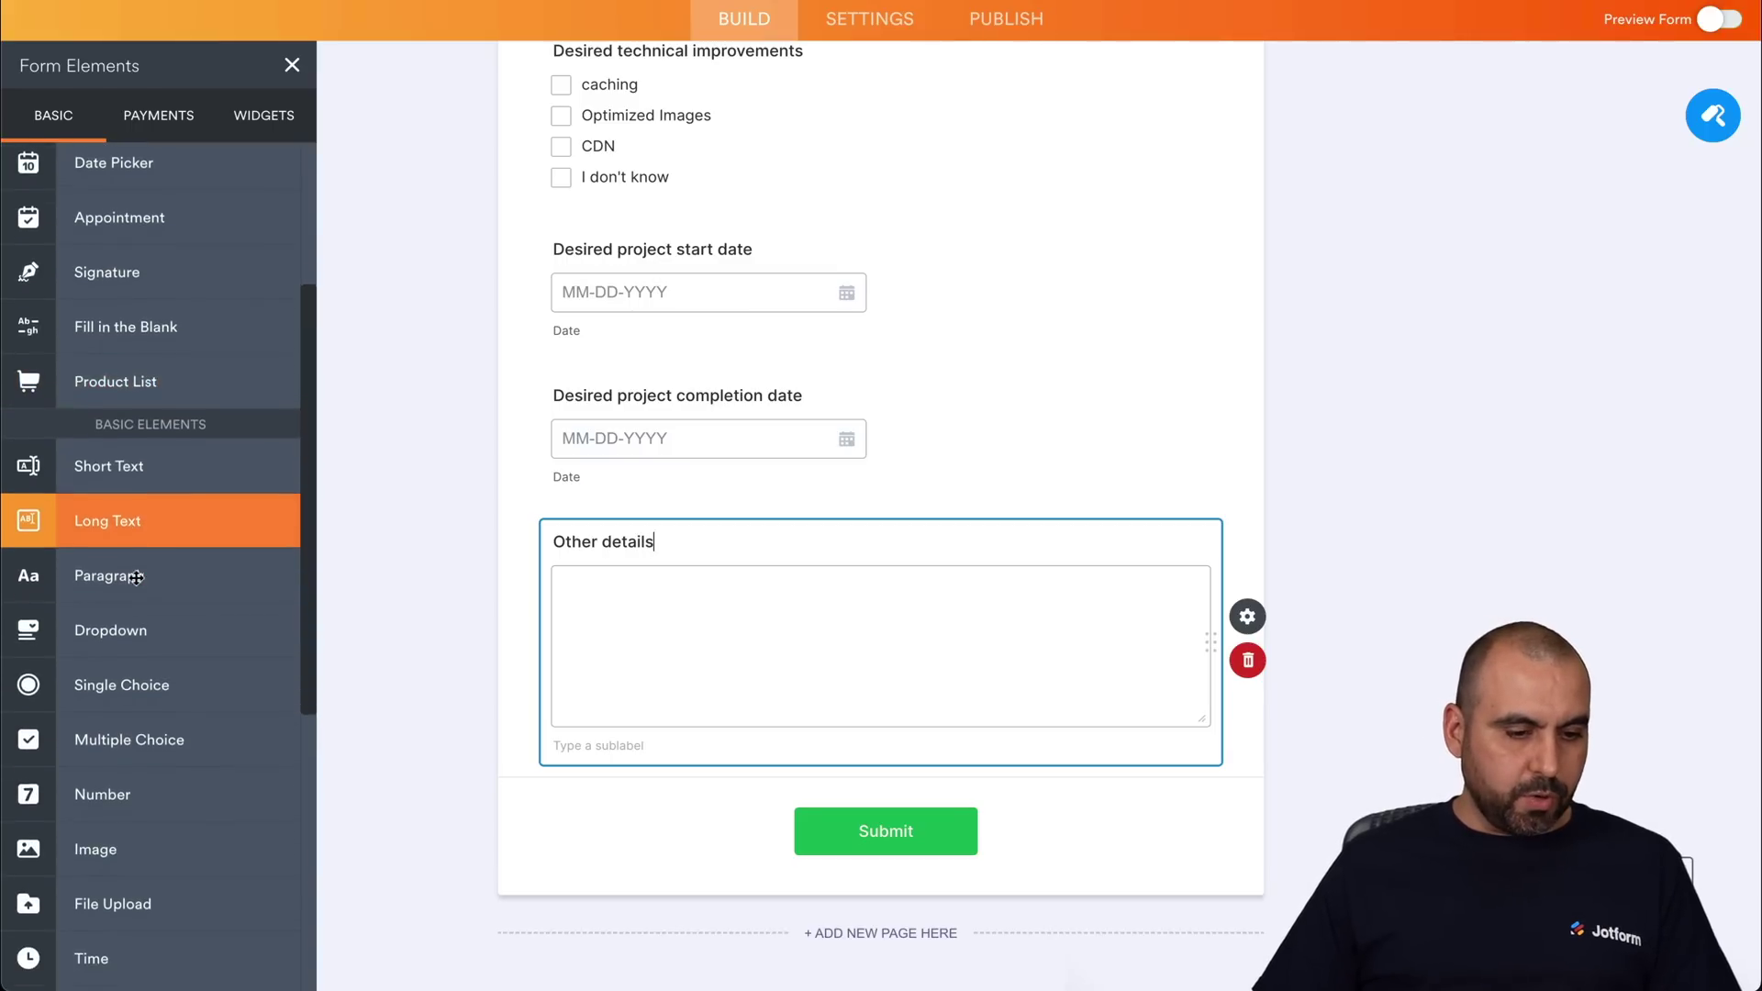
Step: Insert a number question labelled 'Budget' directly above Other details
{"action": "left_click_drag", "start_coordinate": [109, 735], "coordinate": [624, 551]}
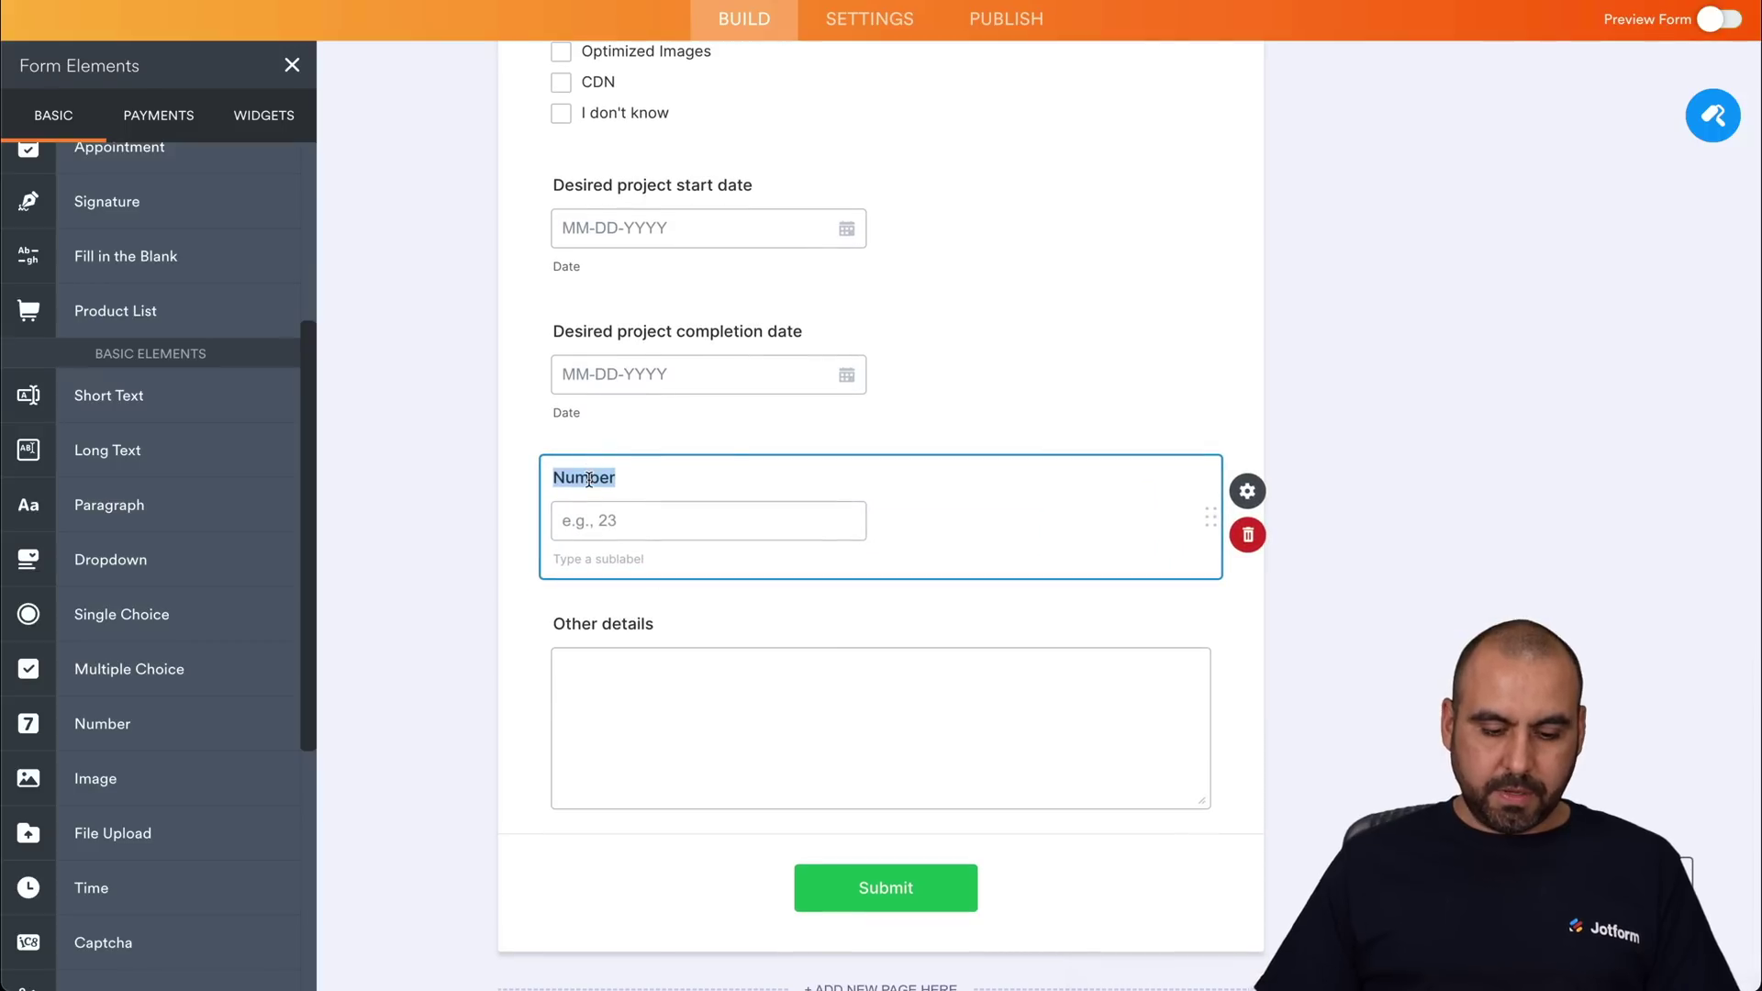
{"action": "type", "text": "Budget"}
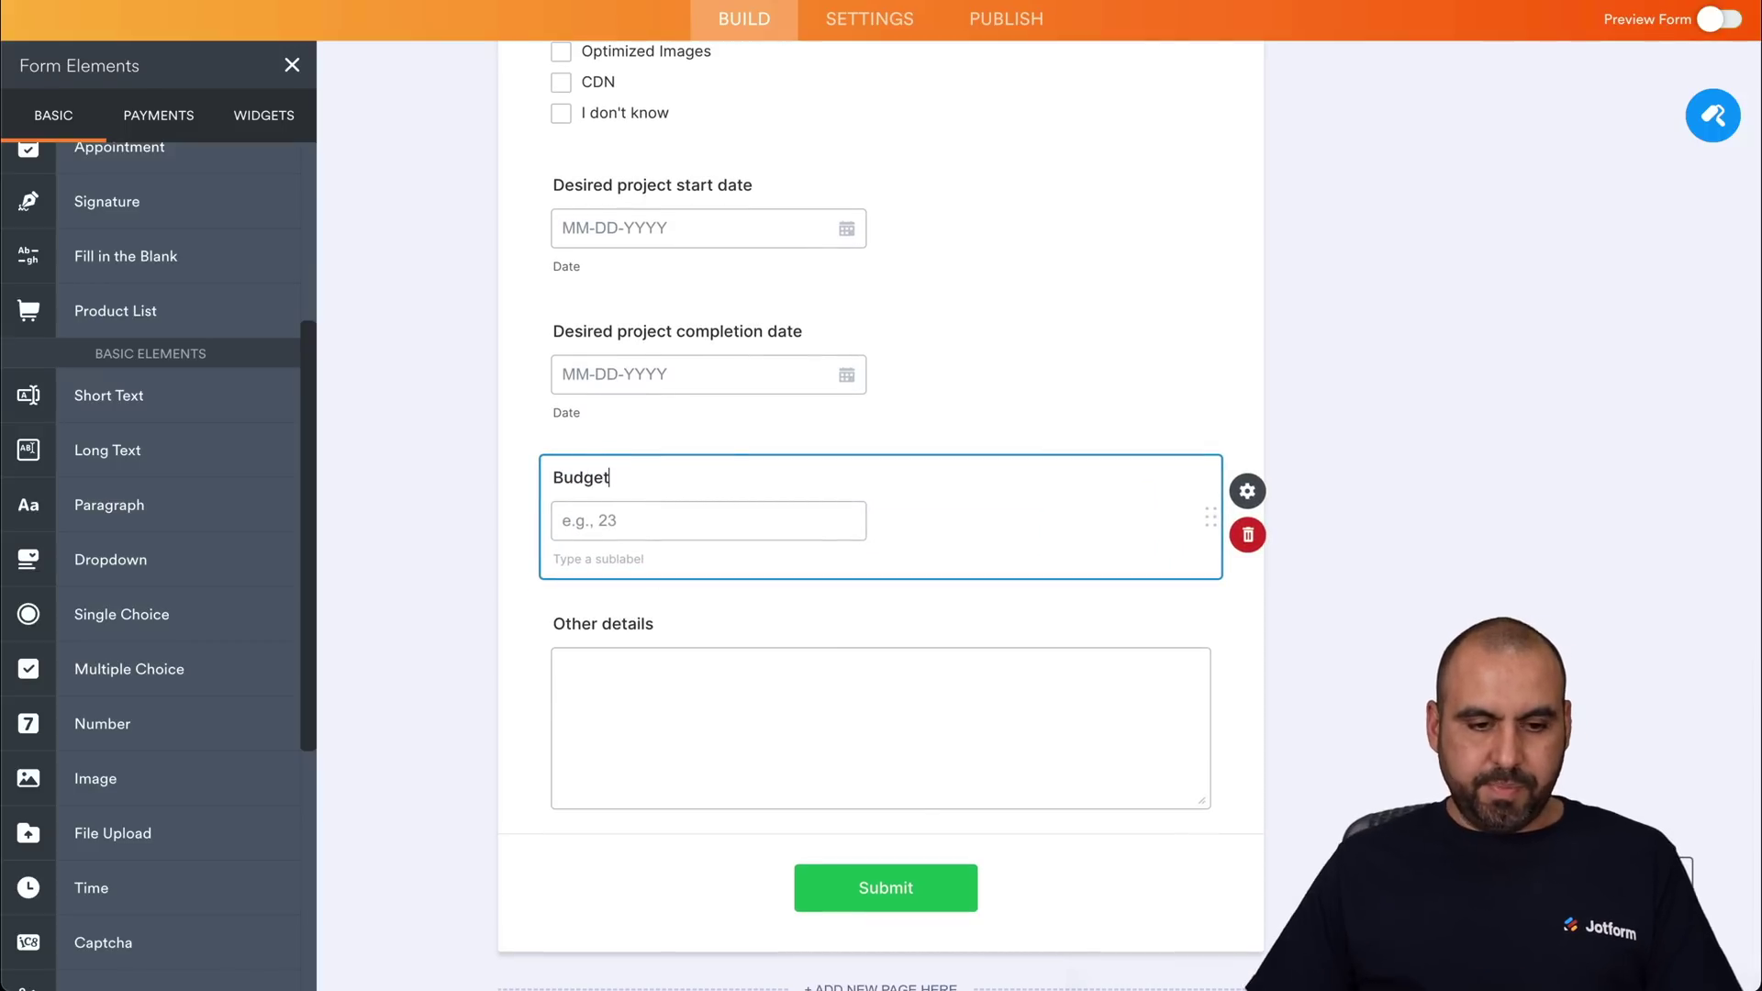
{"action": "left_click", "coordinate": [495, 485]}
{"action": "scroll", "coordinate": [496, 484], "scroll_direction": "up", "scroll_amount": 2}
{"action": "scroll", "coordinate": [496, 490], "scroll_direction": "up", "scroll_amount": 15}
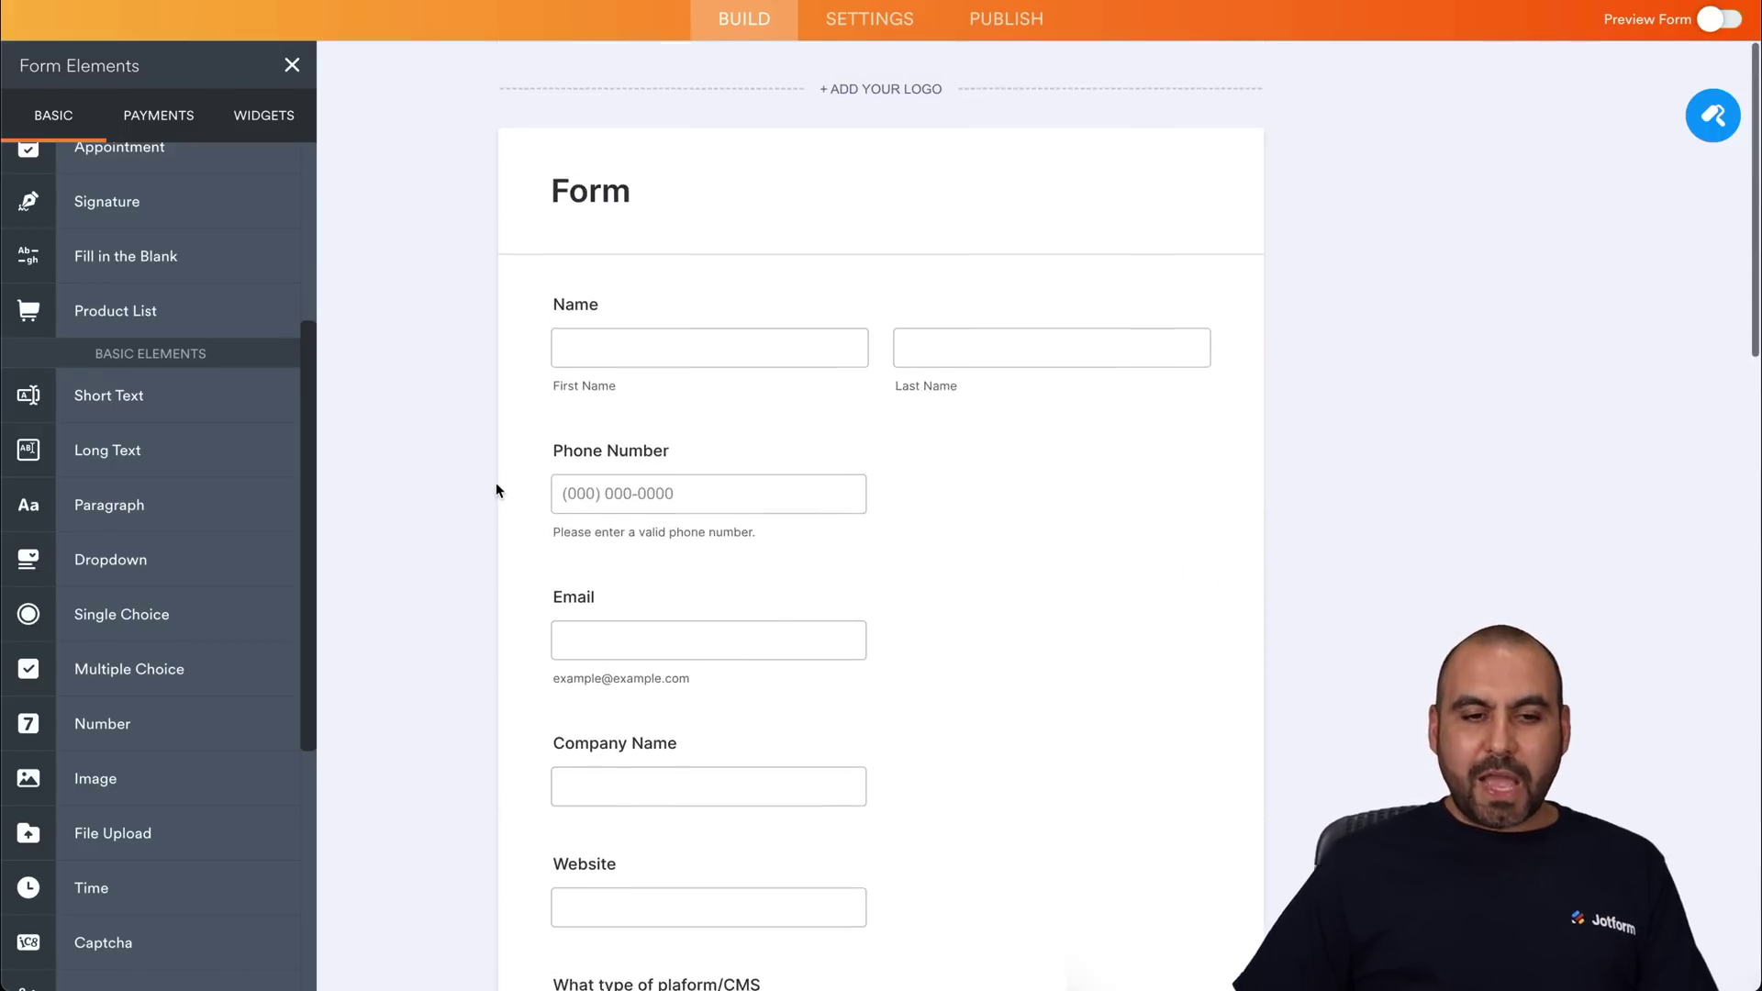
{"action": "scroll", "coordinate": [496, 488], "scroll_direction": "down", "scroll_amount": 4}
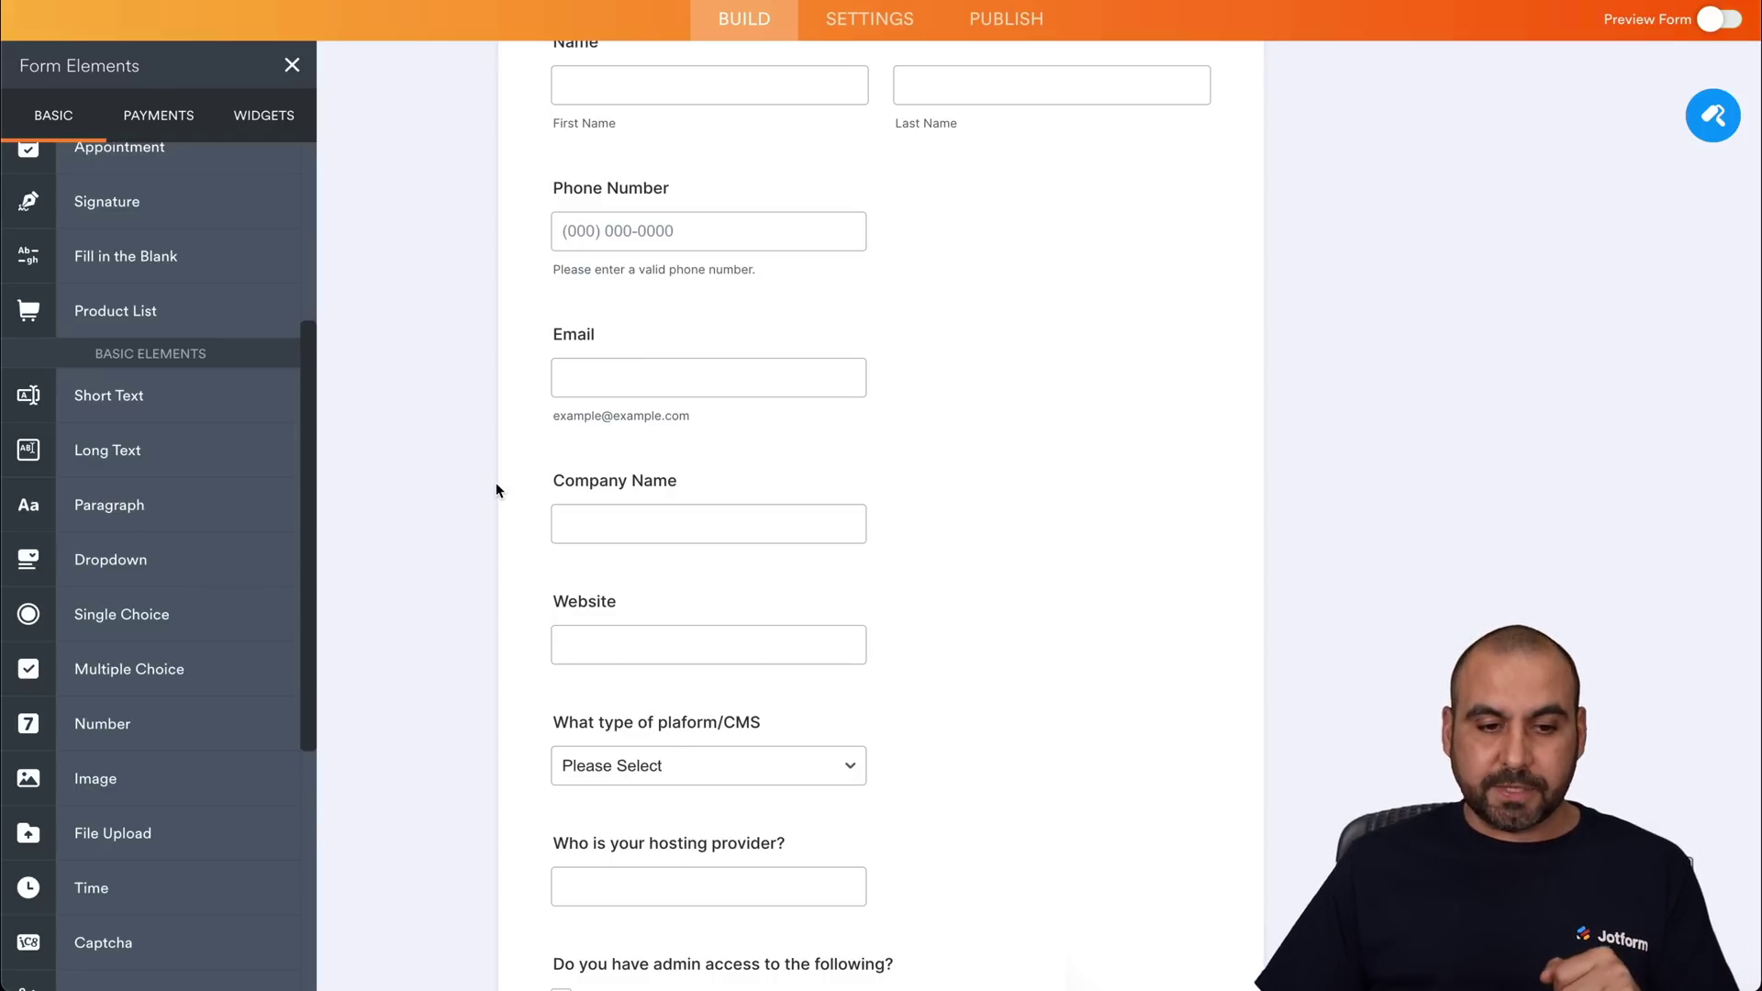
{"action": "scroll", "coordinate": [729, 352], "scroll_direction": "up", "scroll_amount": 2}
{"action": "scroll", "coordinate": [857, 311], "scroll_direction": "down", "scroll_amount": 4}
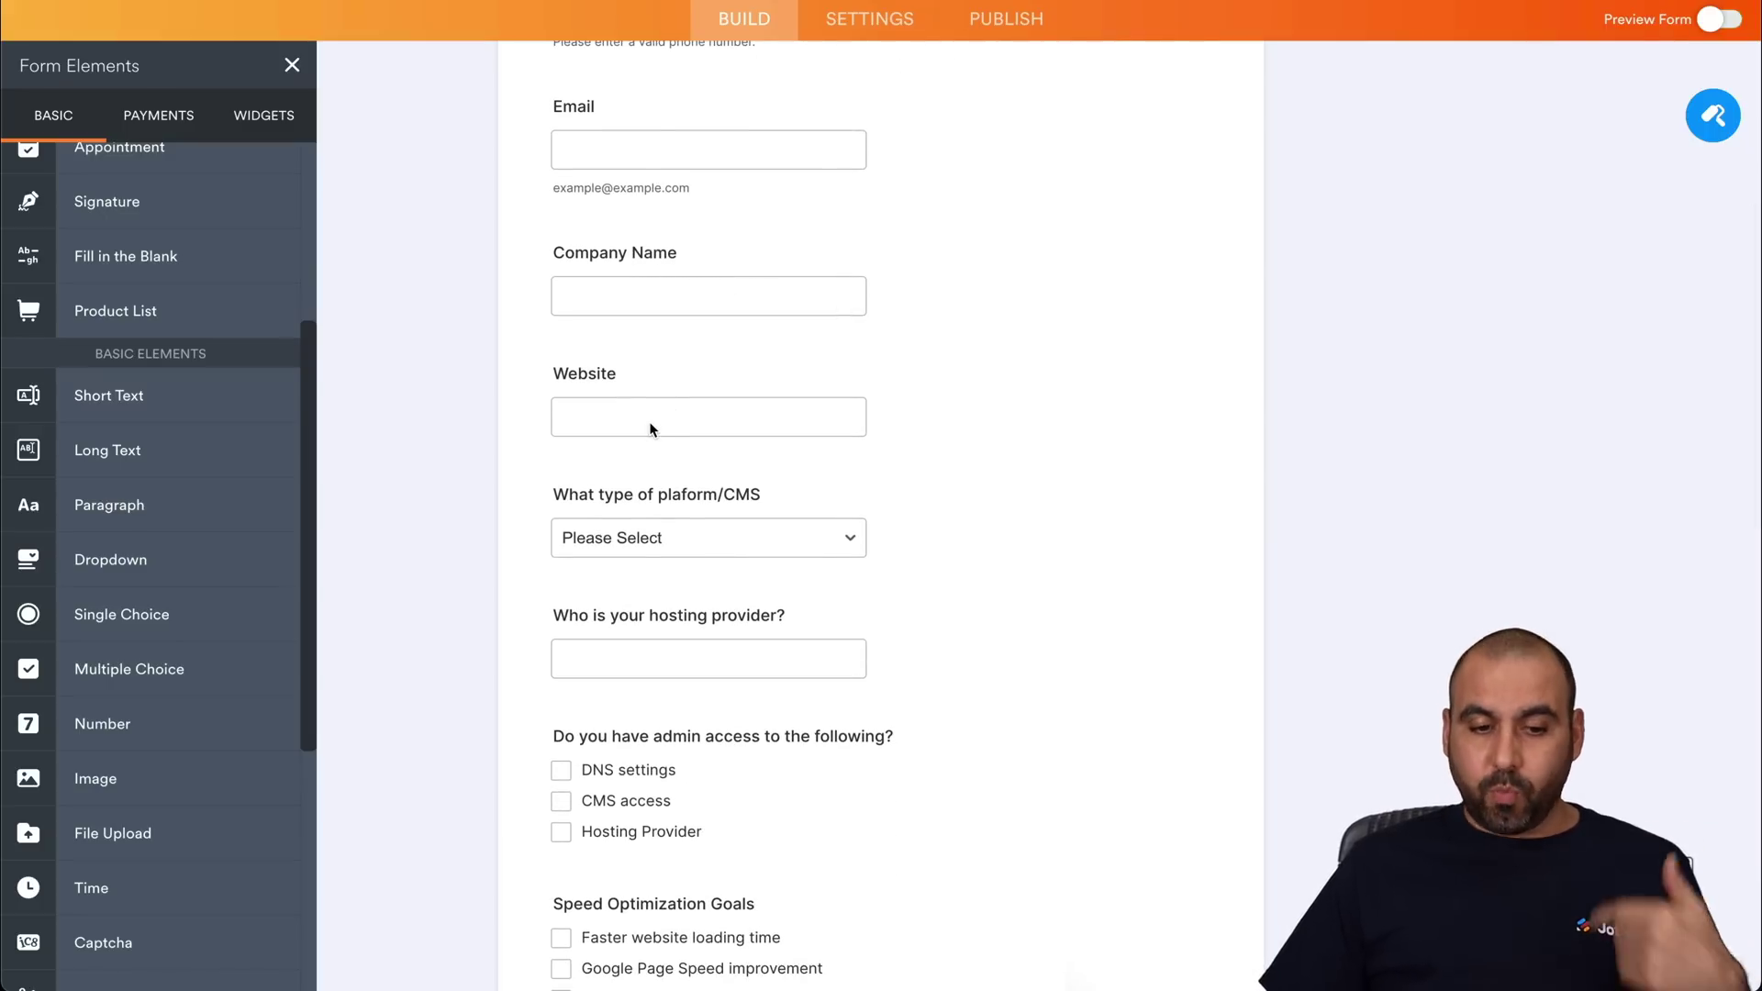
{"action": "scroll", "coordinate": [650, 427], "scroll_direction": "down", "scroll_amount": 1}
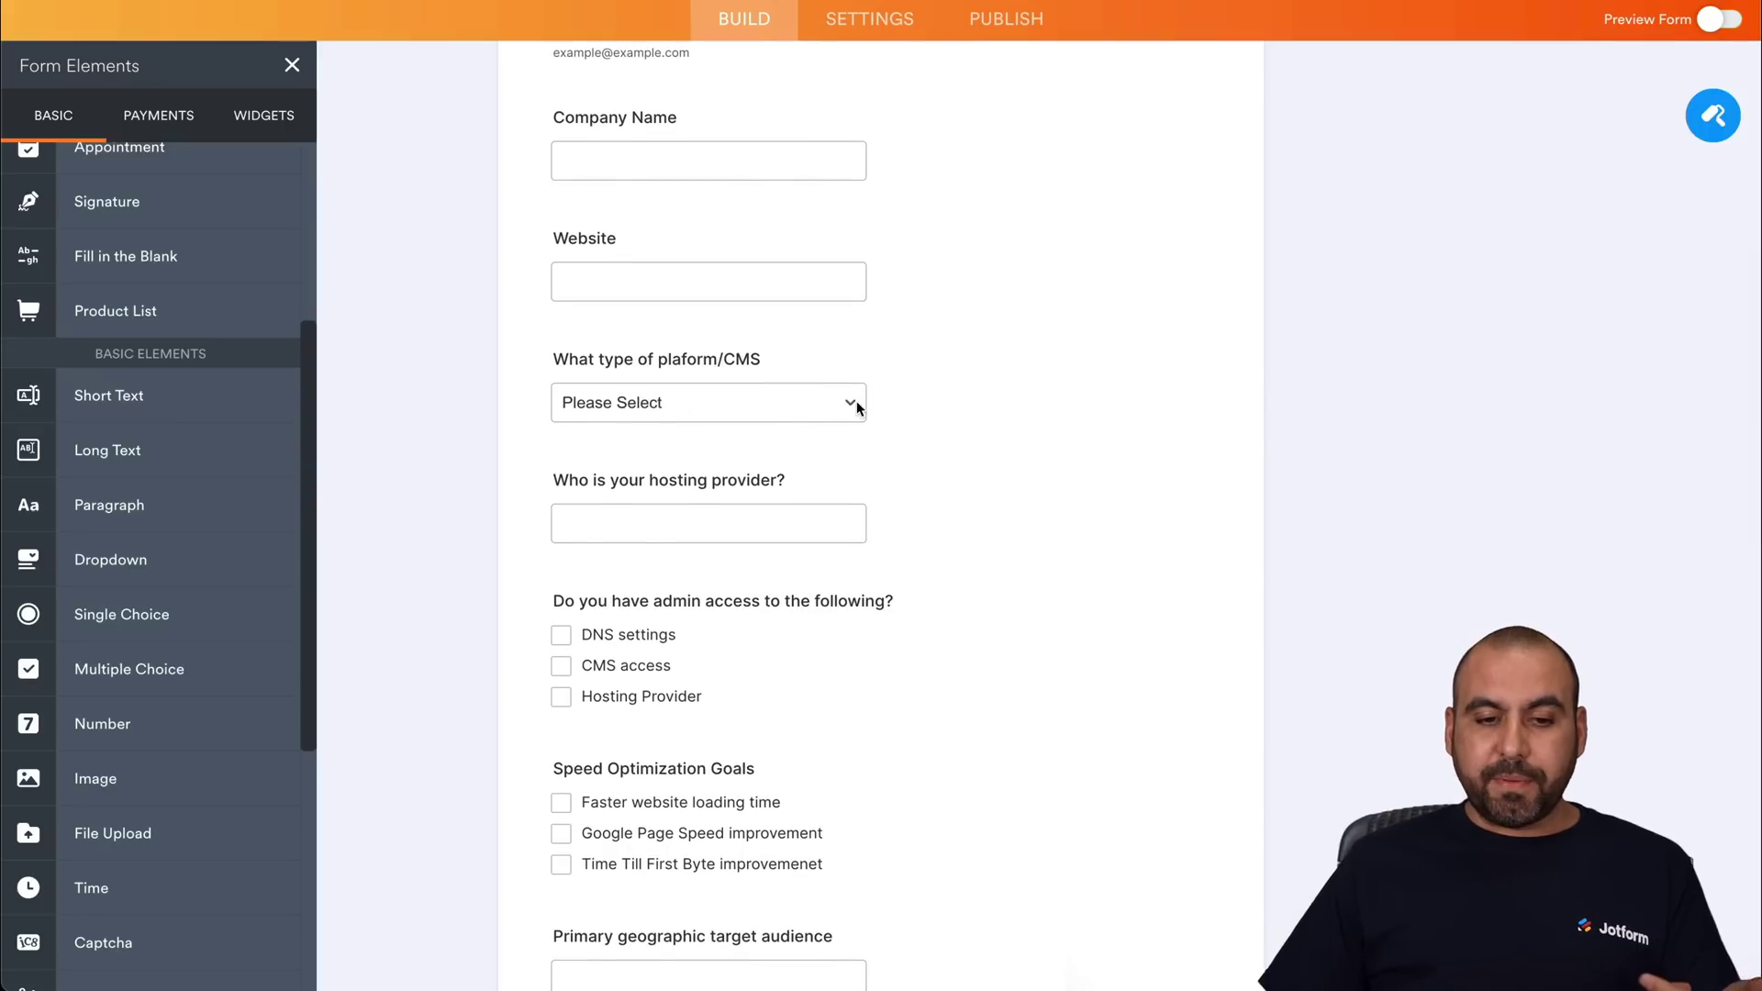
{"action": "left_click", "coordinate": [855, 403]}
{"action": "left_click", "coordinate": [856, 404]}
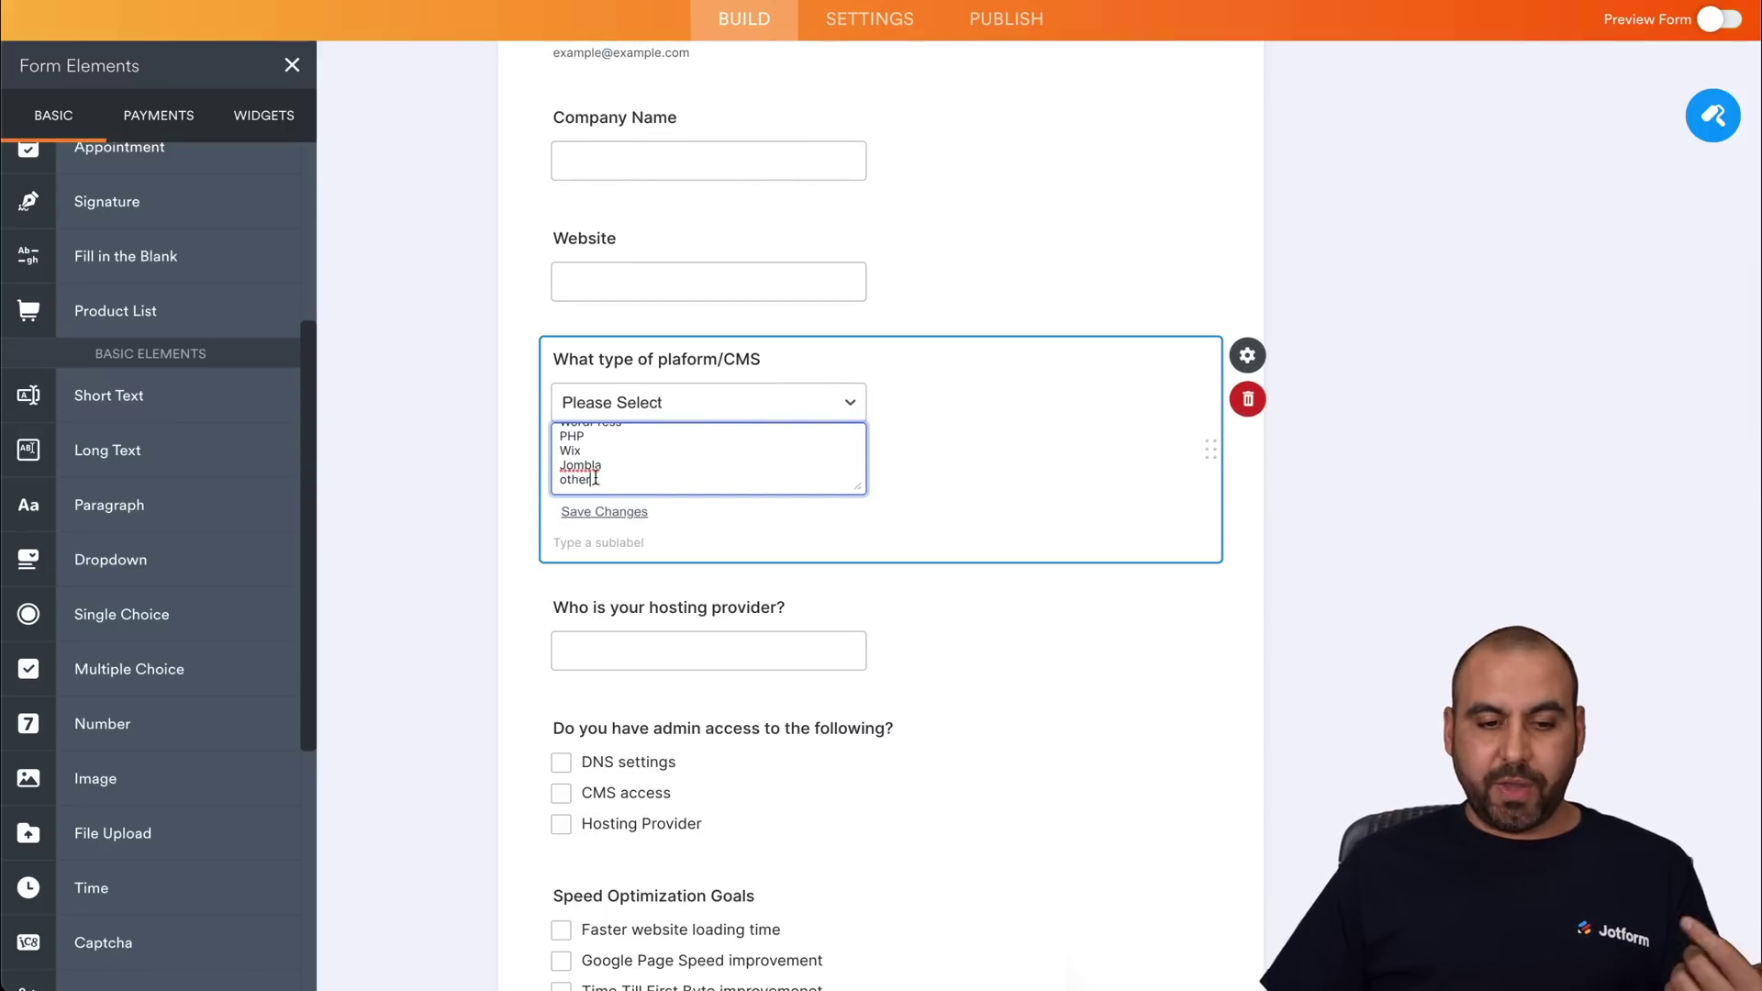
{"action": "left_click", "coordinate": [520, 461]}
{"action": "scroll", "coordinate": [598, 620], "scroll_direction": "down", "scroll_amount": 3}
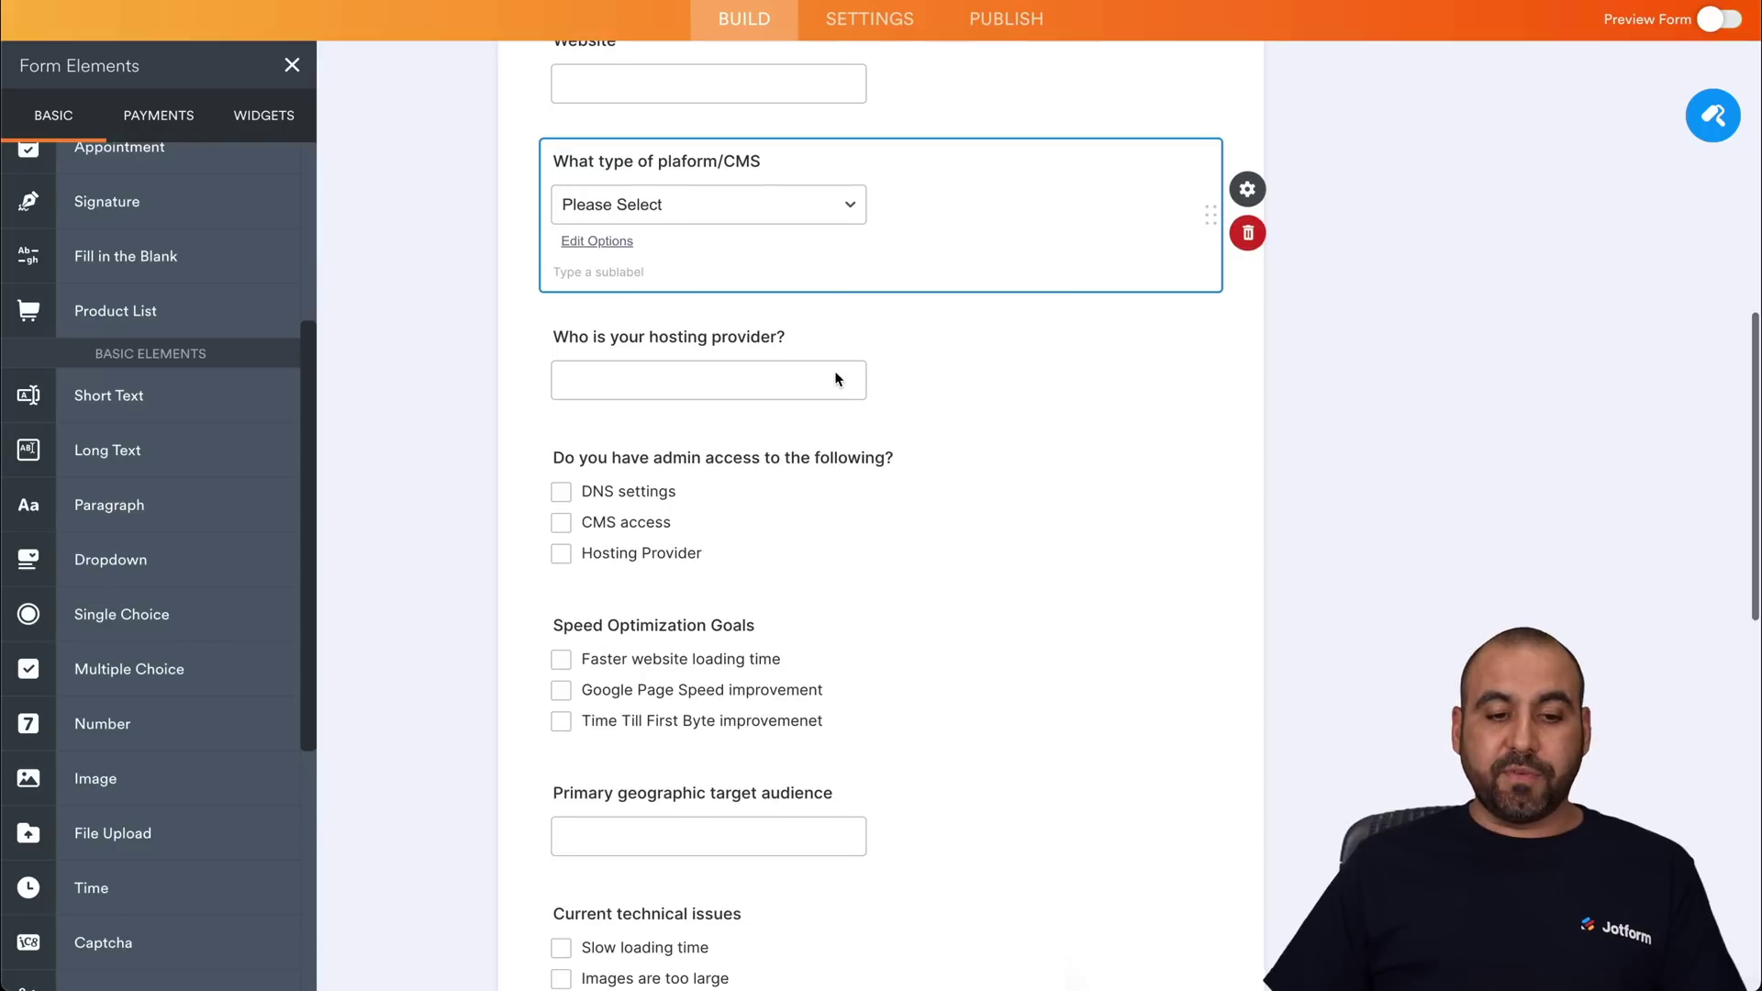
{"action": "scroll", "coordinate": [836, 376], "scroll_direction": "down", "scroll_amount": 1}
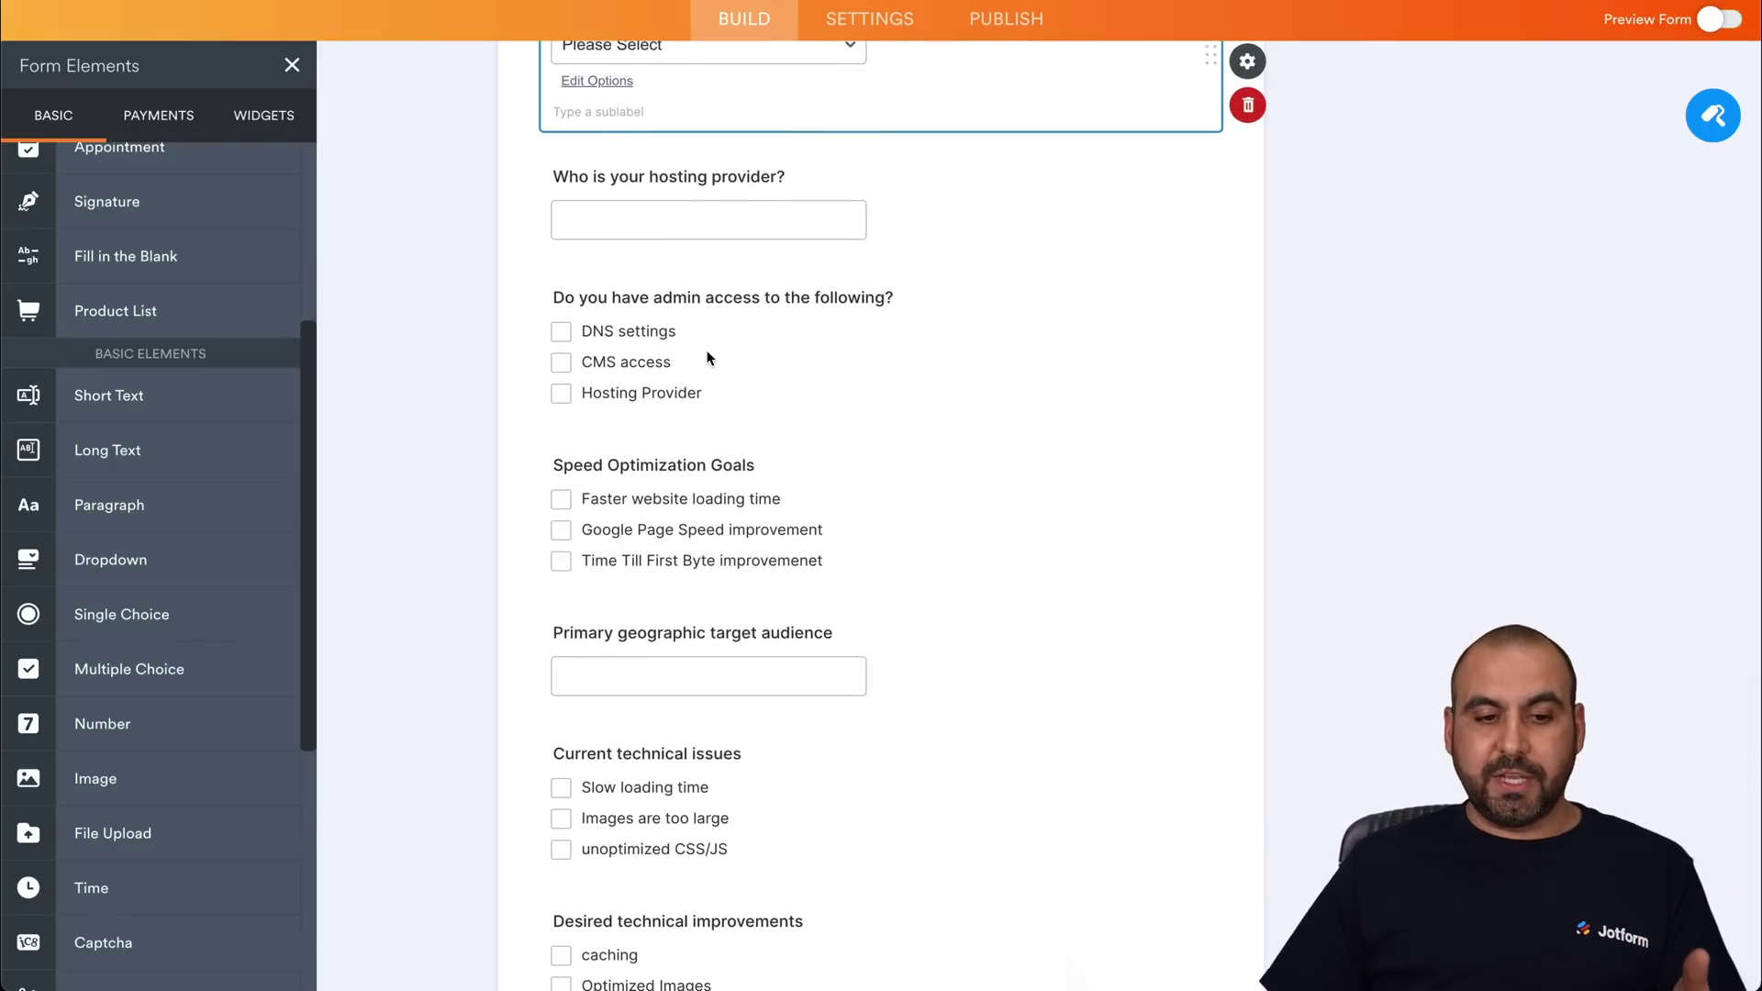
{"action": "scroll", "coordinate": [707, 358], "scroll_direction": "down", "scroll_amount": 2}
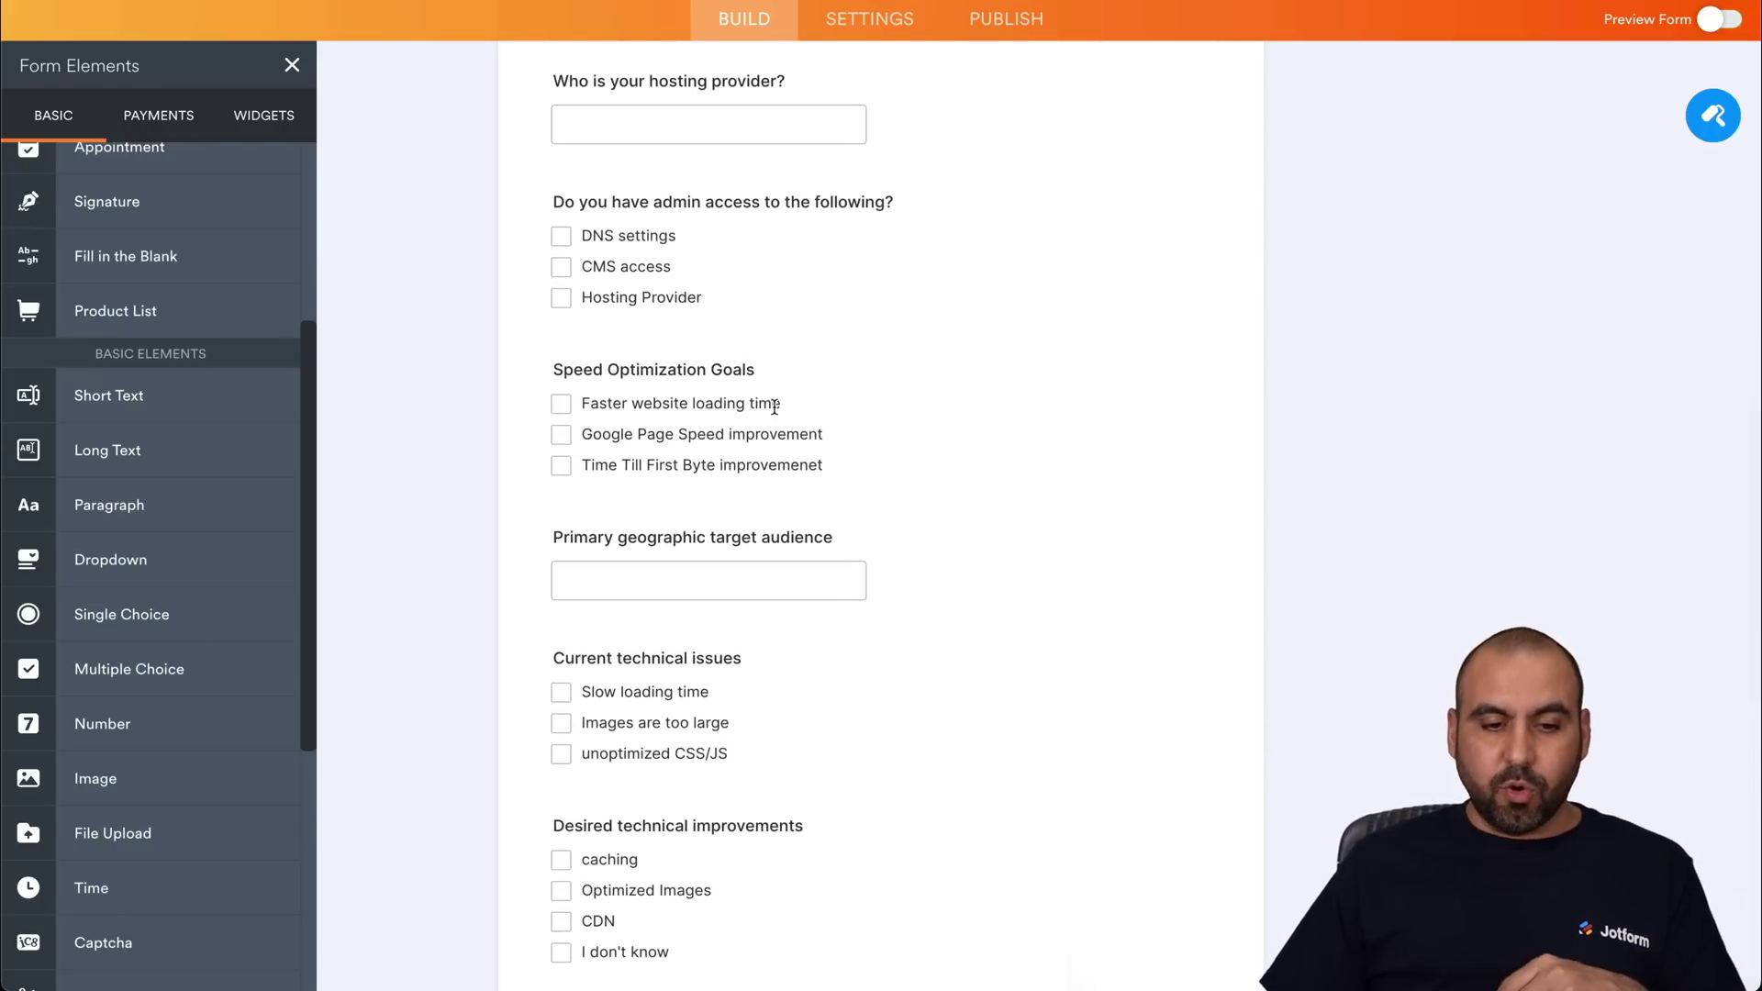
{"action": "scroll", "coordinate": [734, 404], "scroll_direction": "down", "scroll_amount": 2}
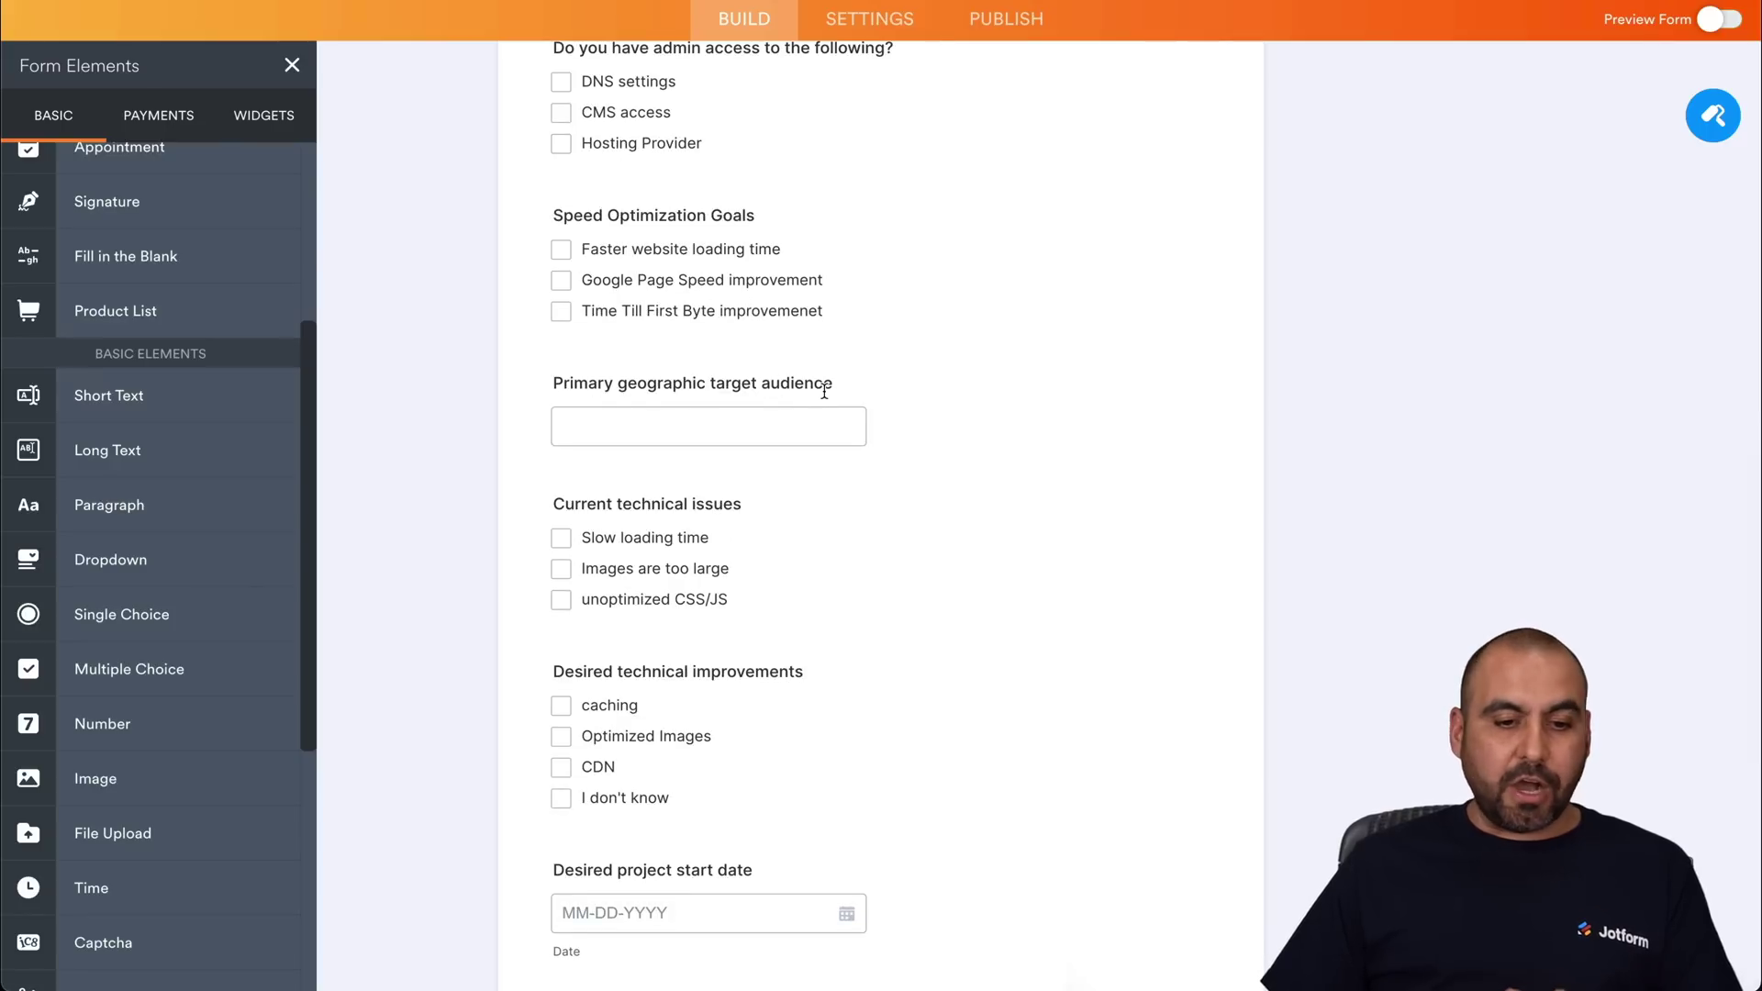
{"action": "scroll", "coordinate": [818, 384], "scroll_direction": "down", "scroll_amount": 2}
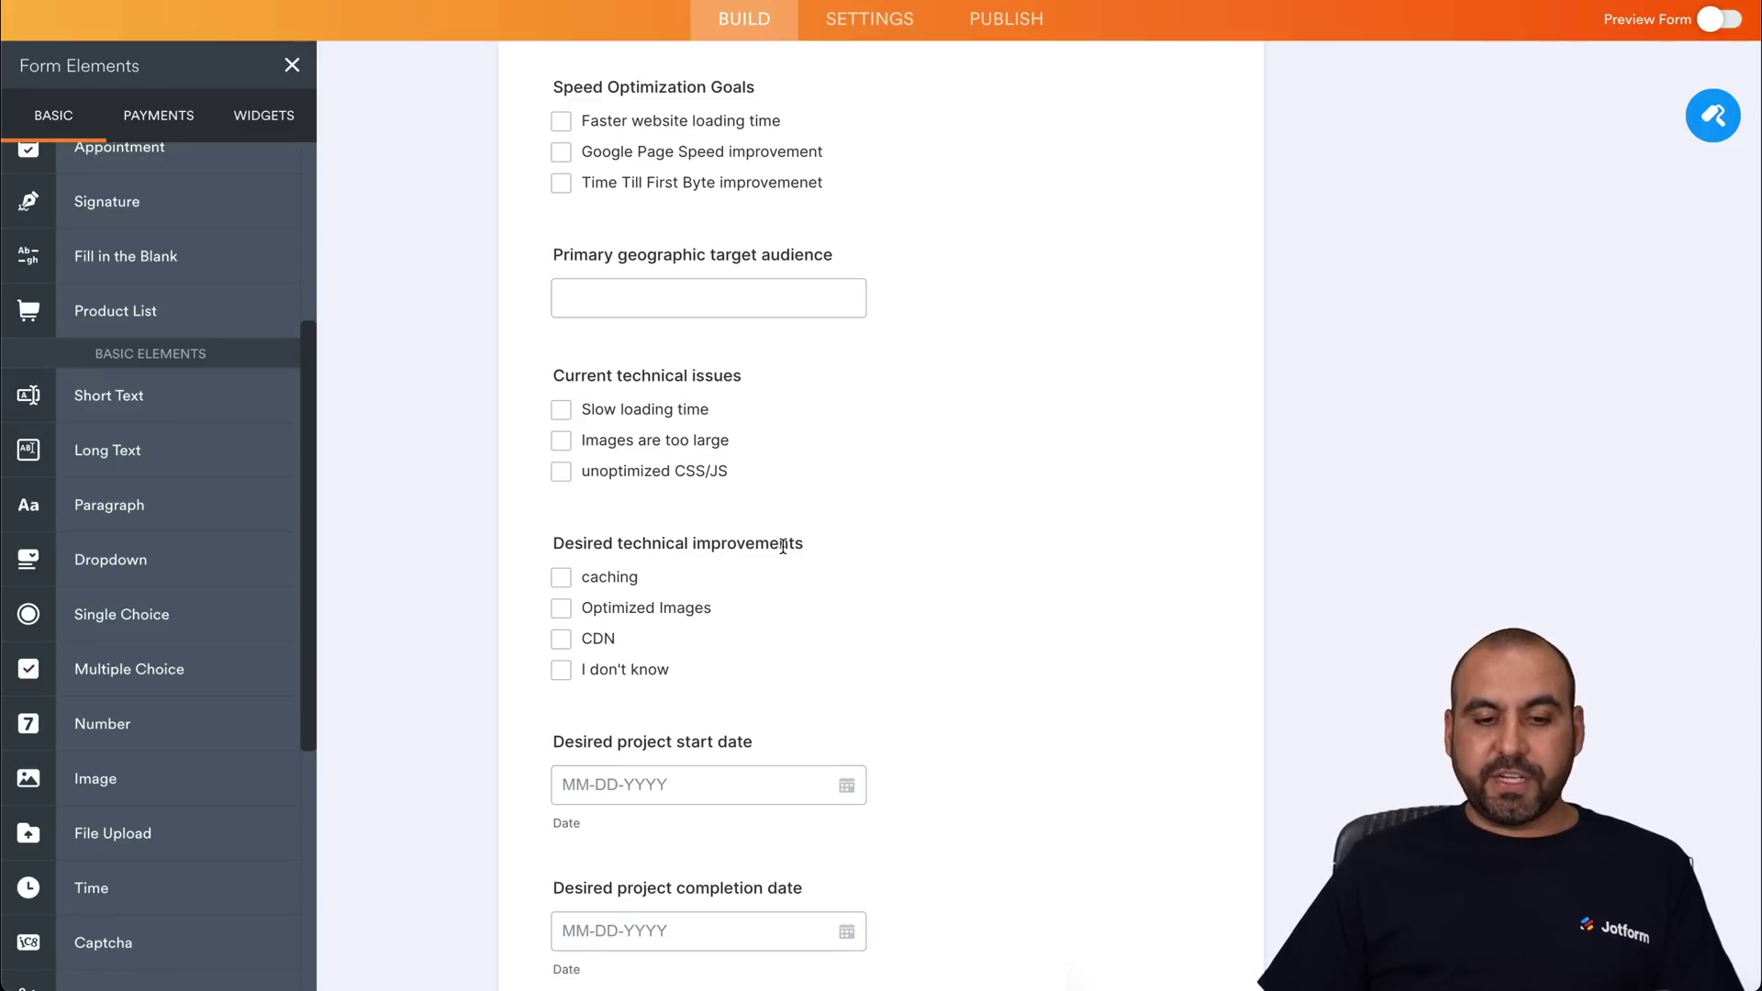
{"action": "scroll", "coordinate": [804, 633], "scroll_direction": "down", "scroll_amount": 2}
{"action": "scroll", "coordinate": [805, 633], "scroll_direction": "down", "scroll_amount": 2}
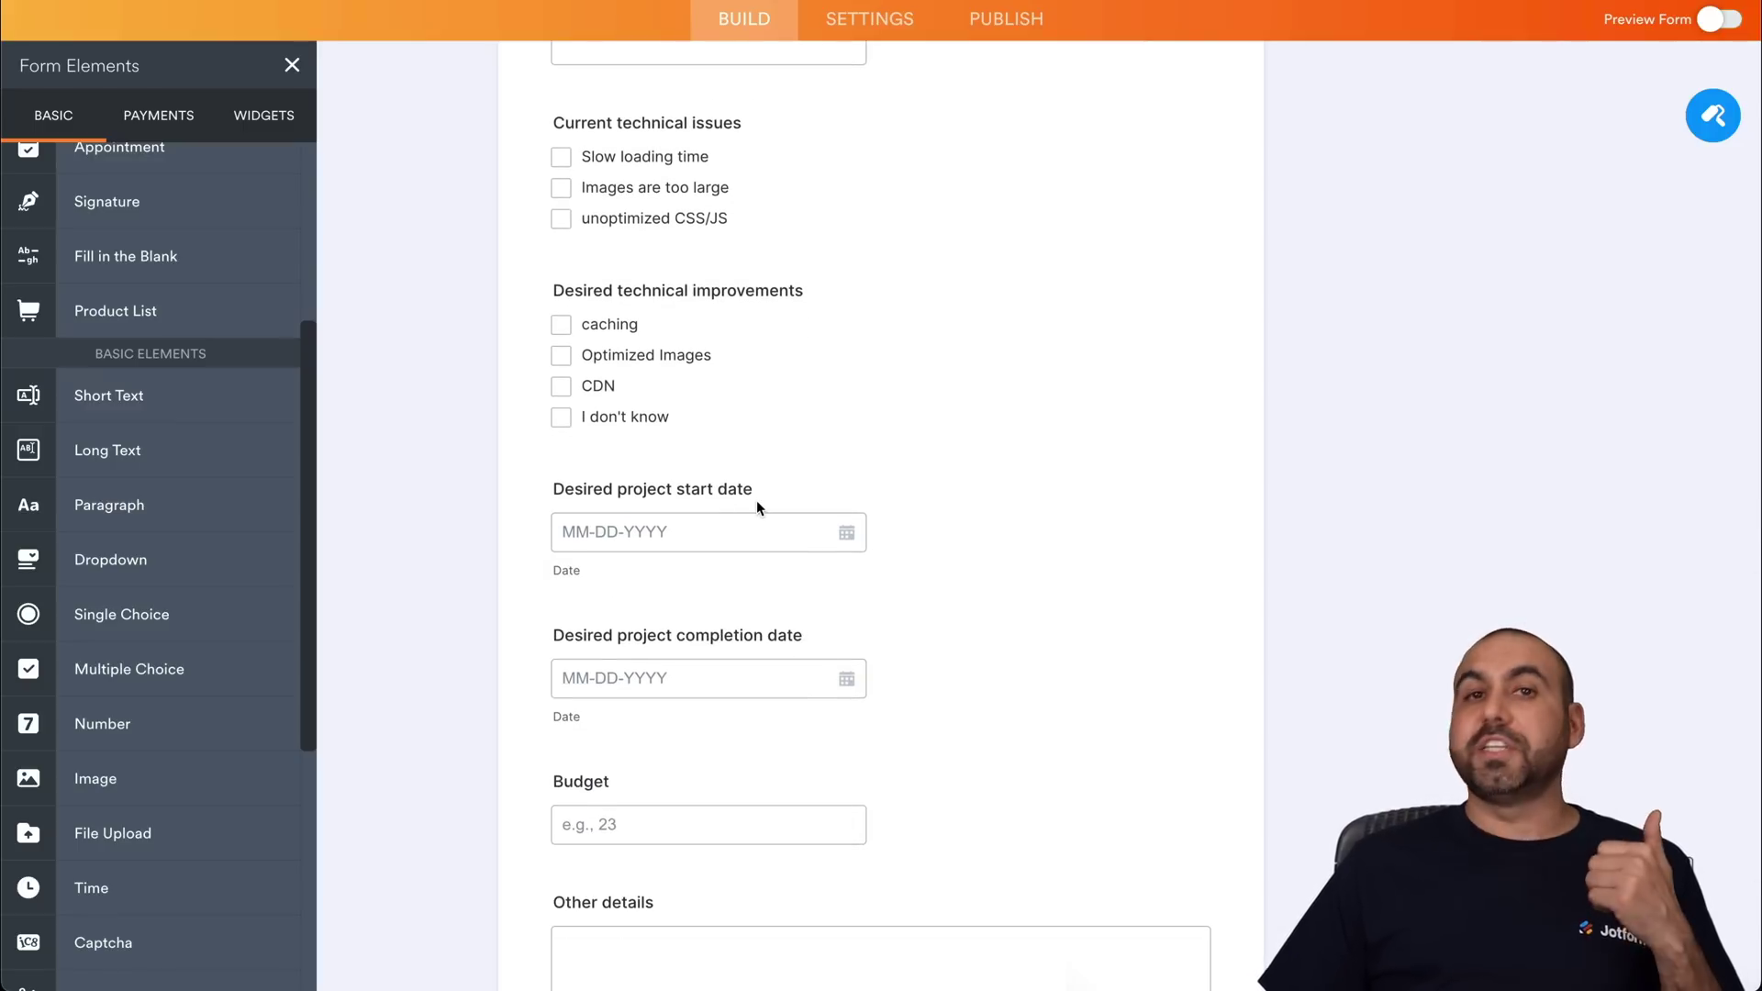
{"action": "scroll", "coordinate": [764, 652], "scroll_direction": "down", "scroll_amount": 5}
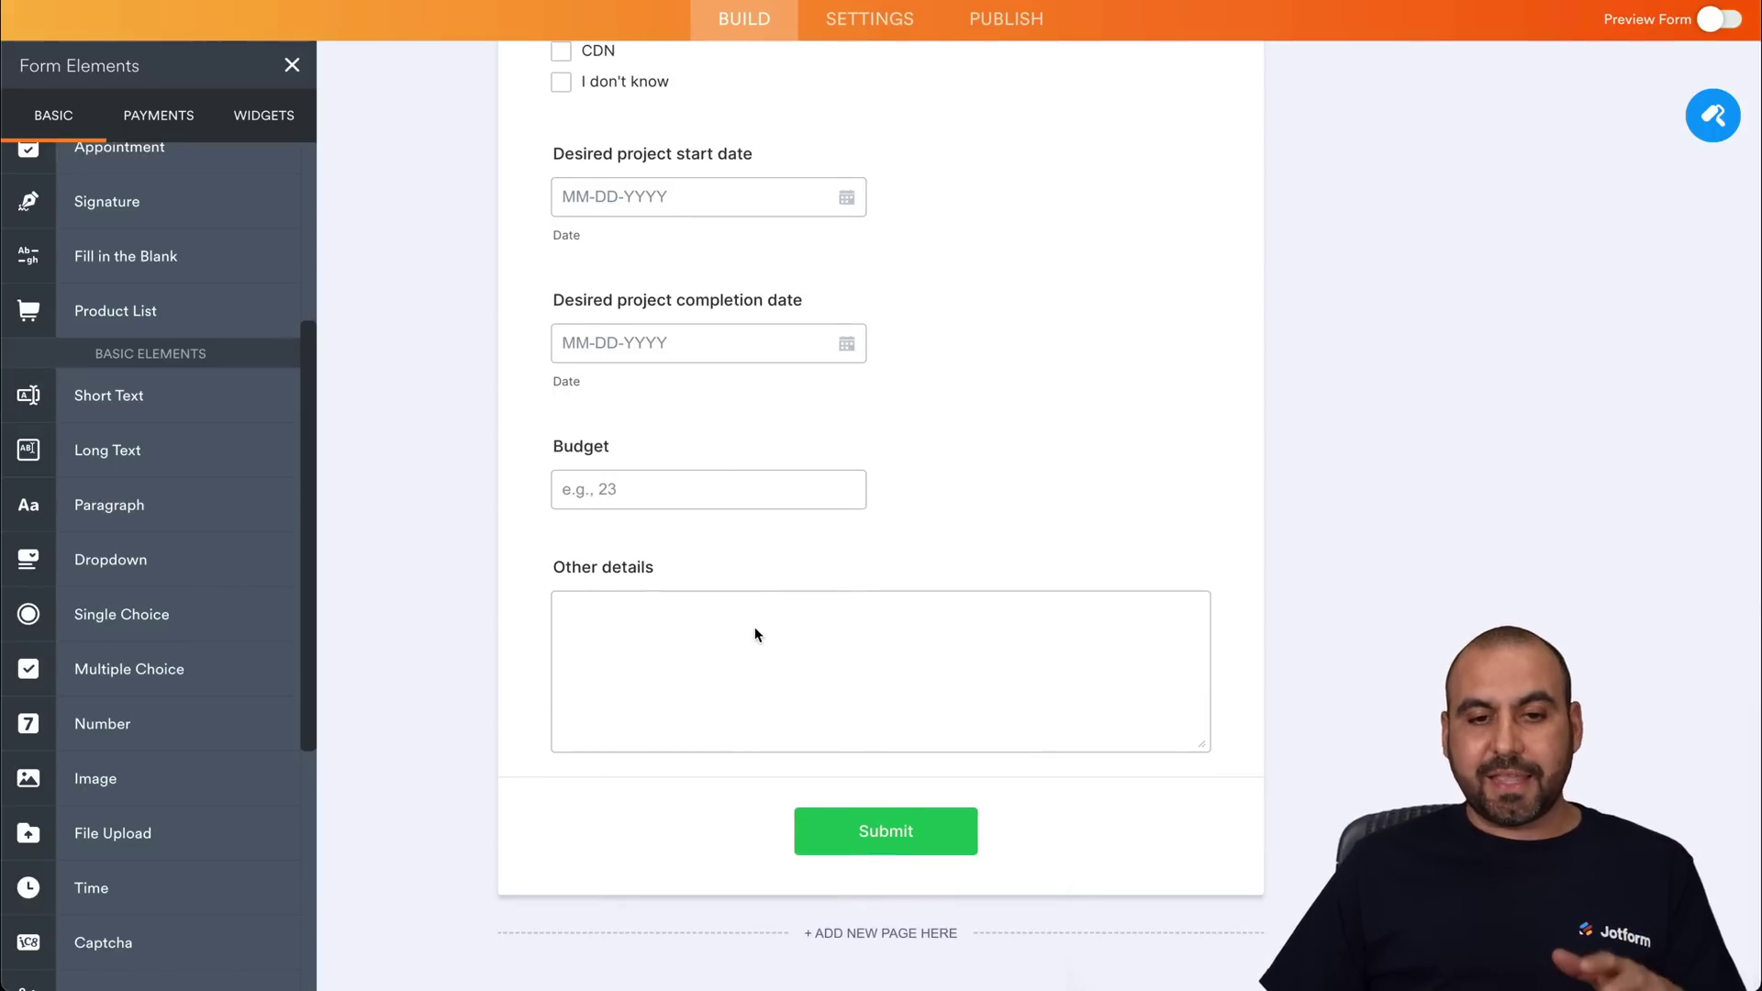
{"action": "scroll", "coordinate": [755, 634], "scroll_direction": "up", "scroll_amount": 15}
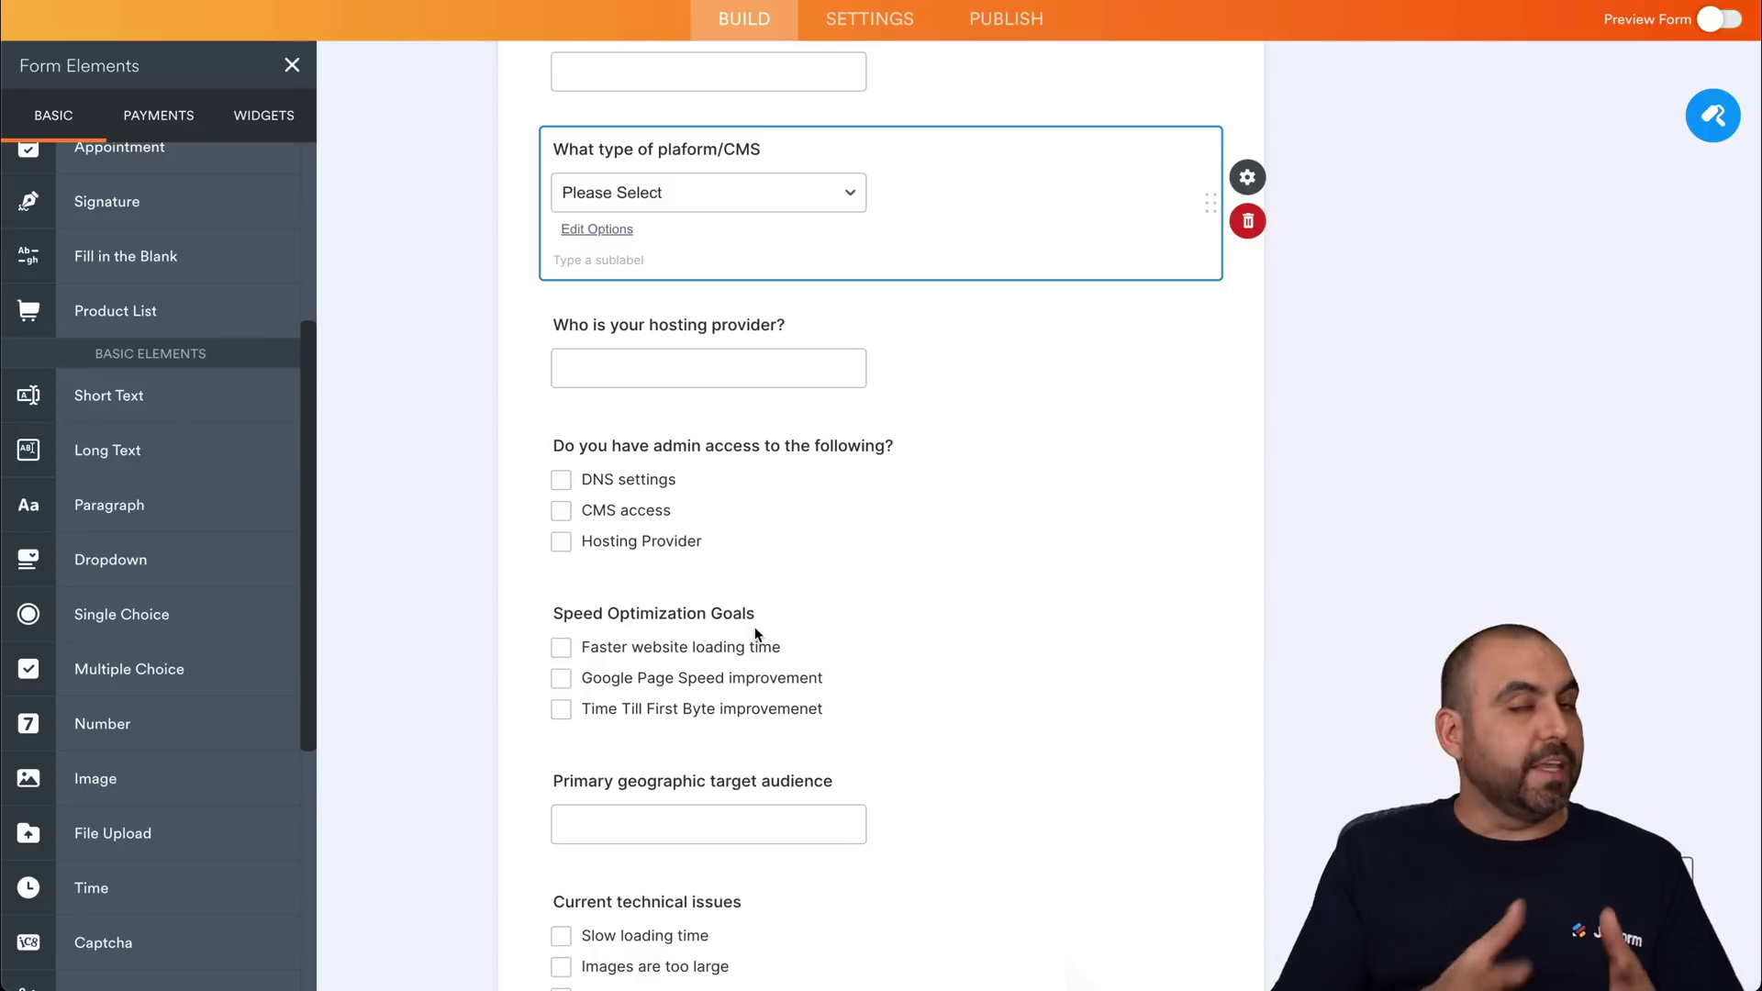
{"action": "left_click", "coordinate": [1396, 433]}
{"action": "scroll", "coordinate": [1398, 433], "scroll_direction": "up", "scroll_amount": 10}
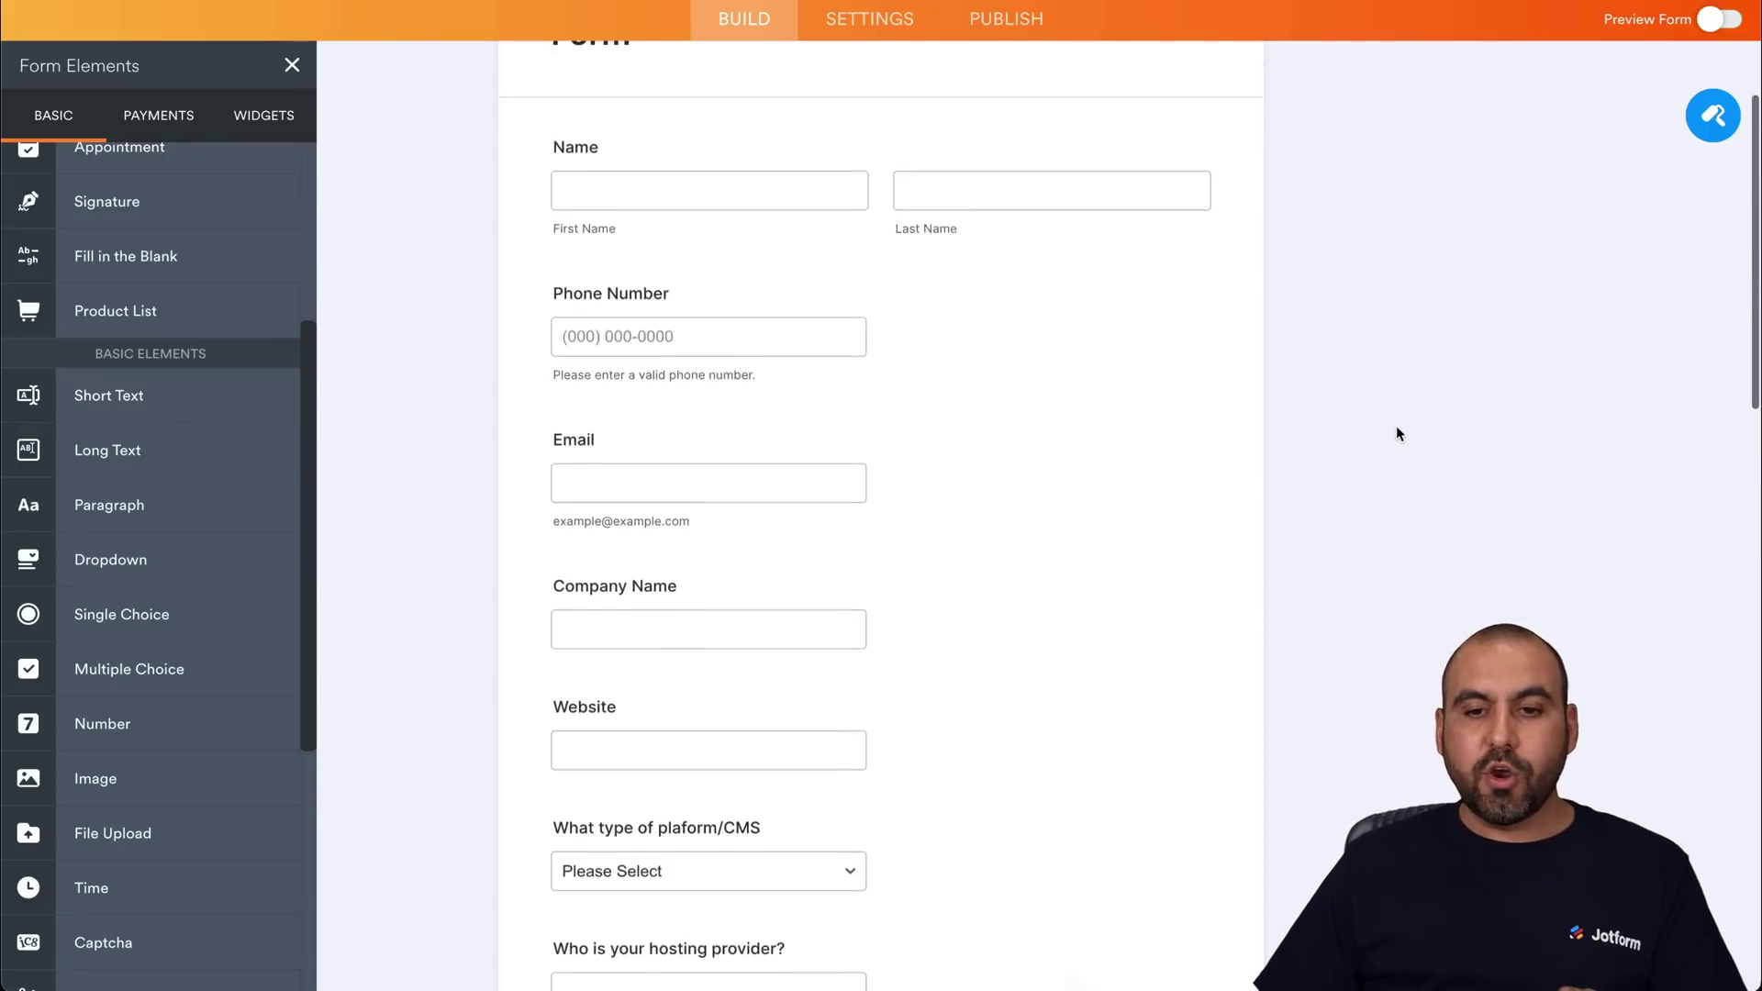